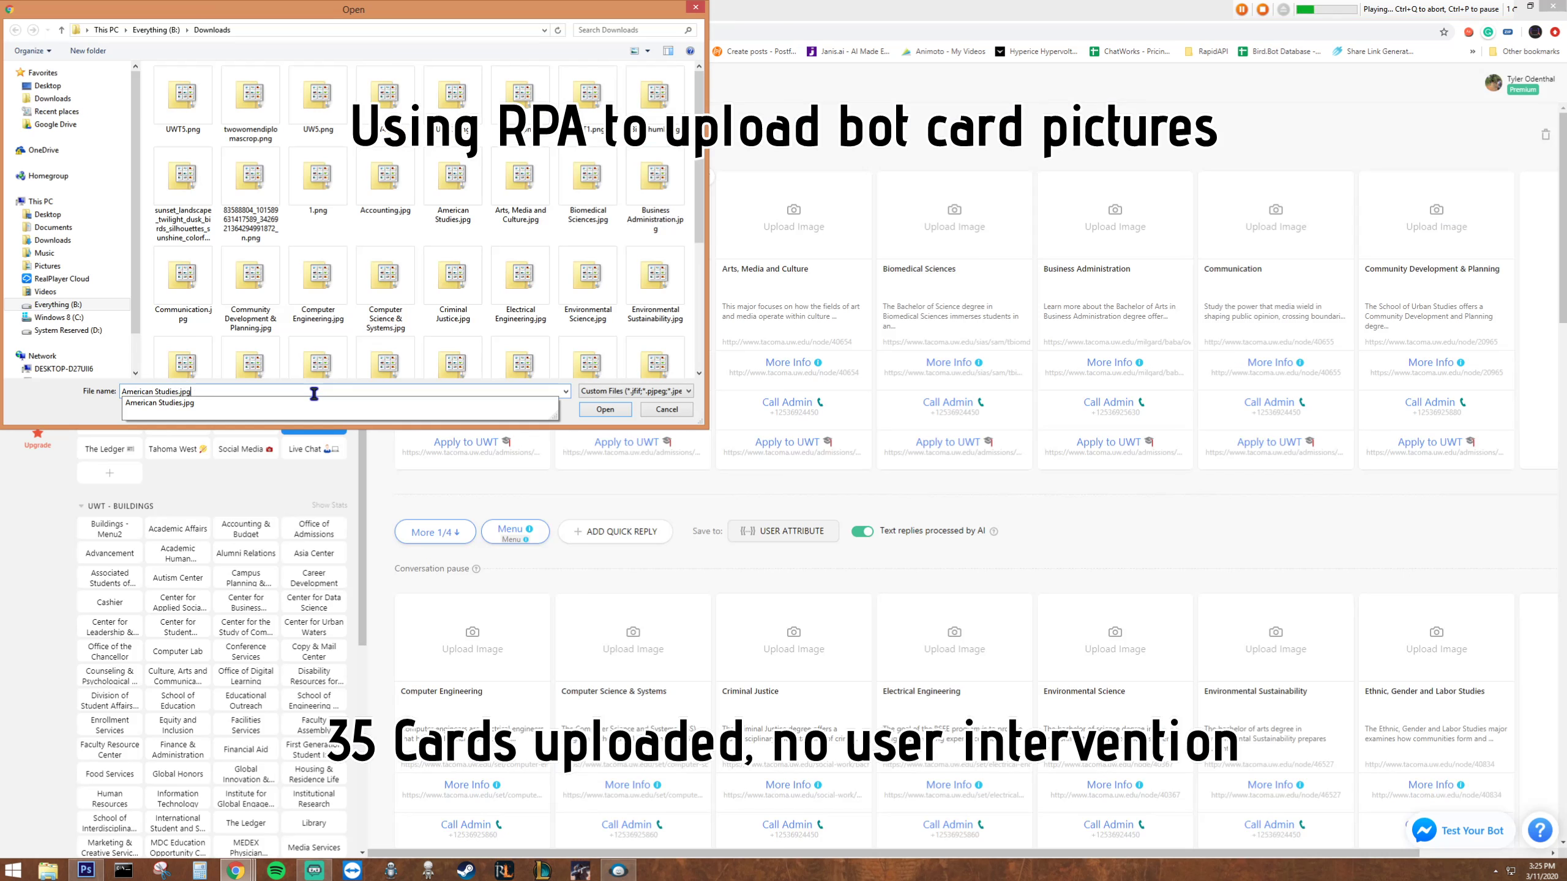
Upload American Studies.jpg to its card, and upload Arts, Media and Culture.jpg to its card using the name copied from the Google Sheets database.
{"action": "left_click", "coordinate": [604, 410]}
{"action": "key", "text": "alt+Tab"}
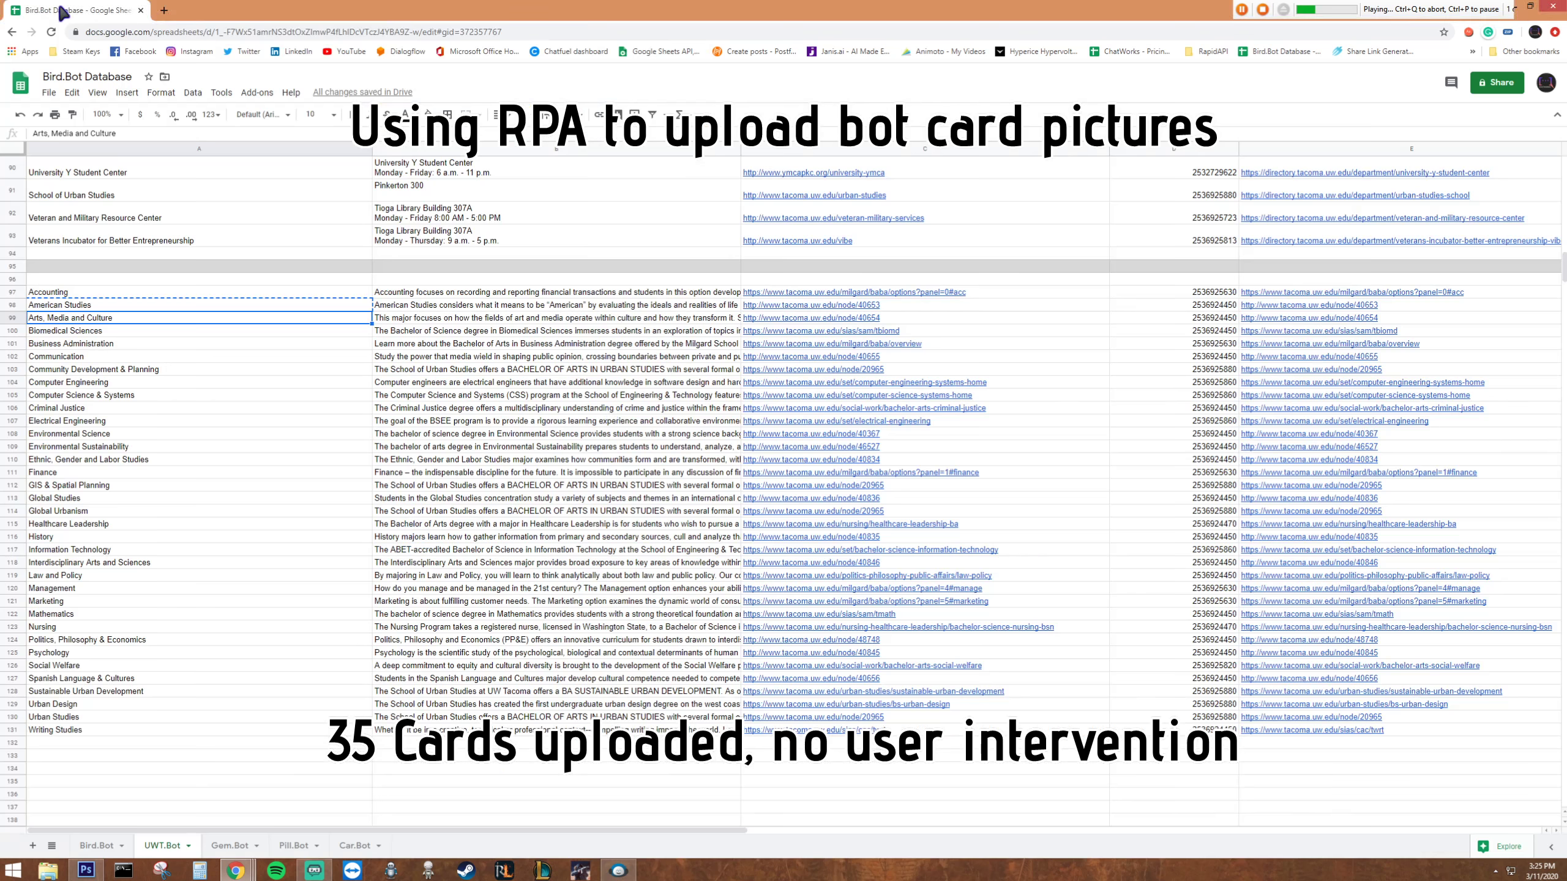
{"action": "key", "text": "ctrl+c"}
{"action": "key", "text": "Down"}
{"action": "key", "text": "alt+Tab"}
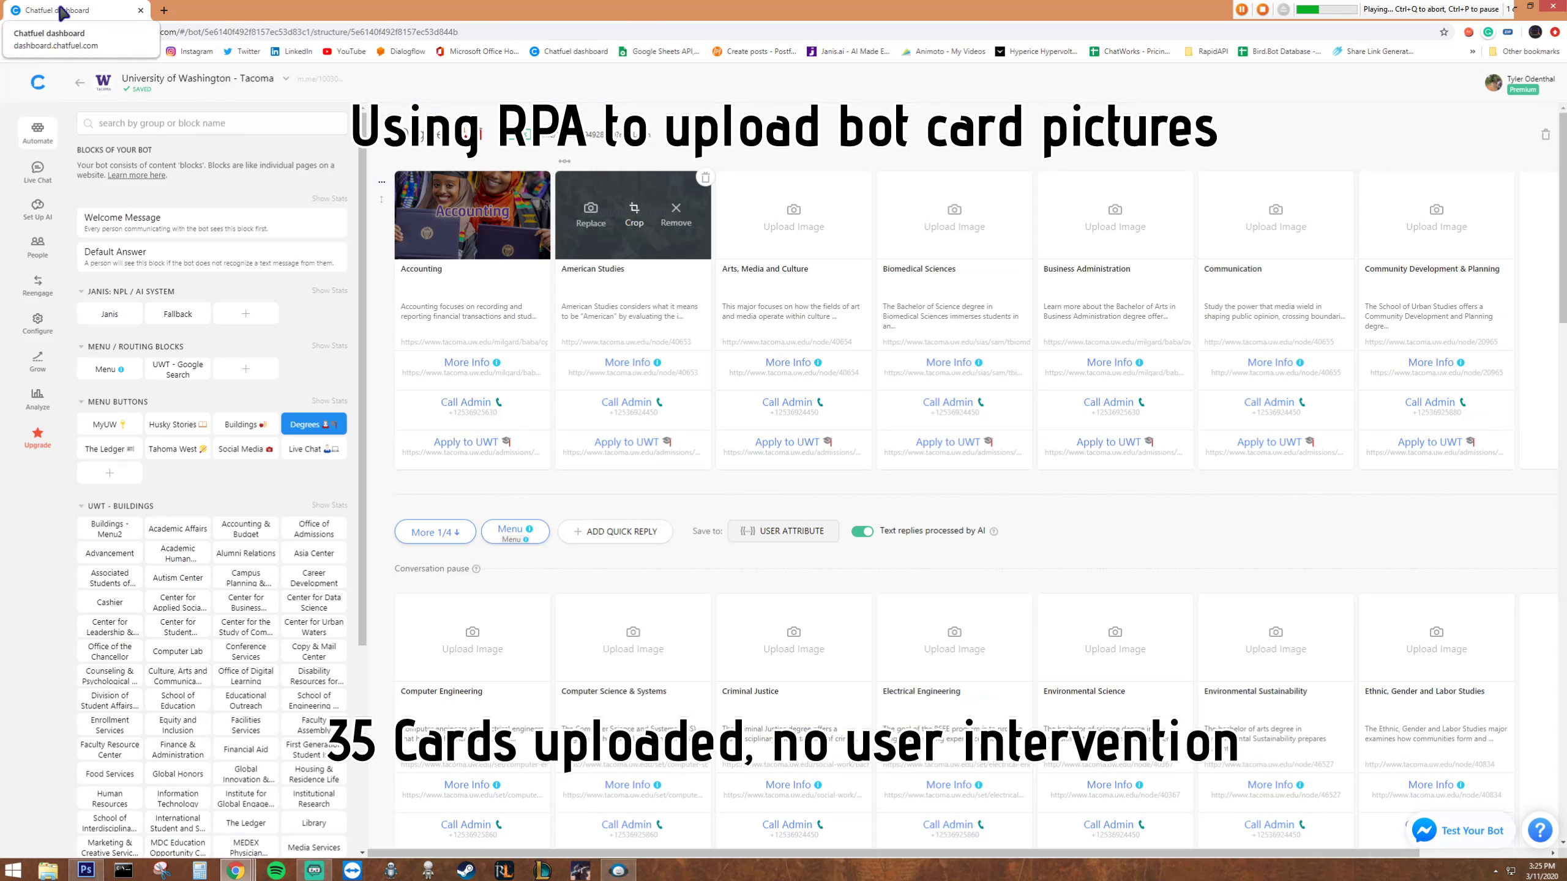
{"action": "left_click", "coordinate": [794, 217]}
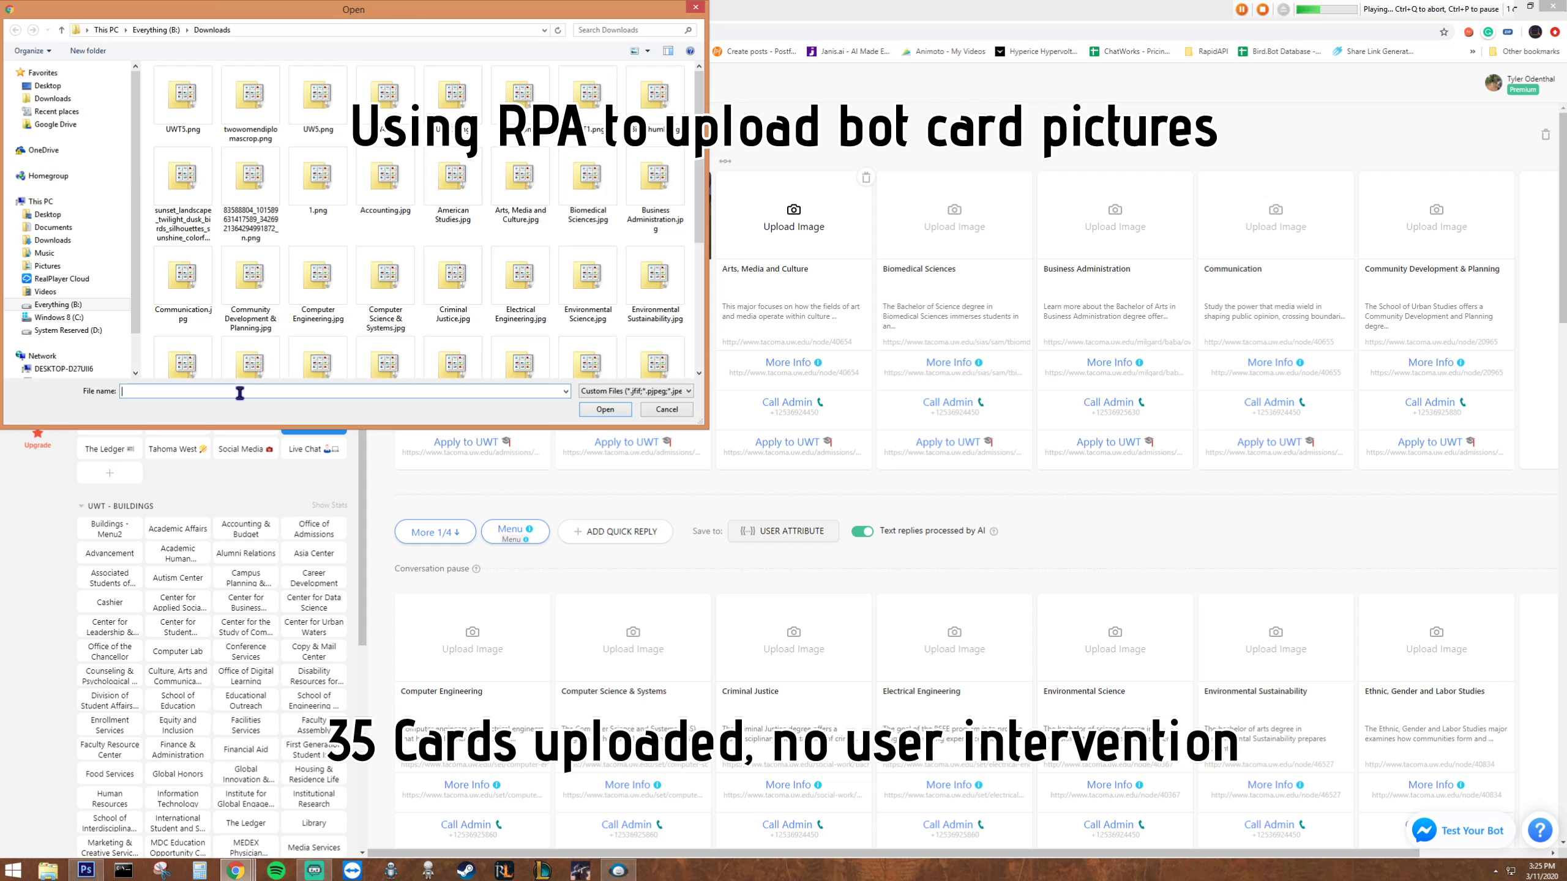
{"action": "type", "text": "Arts, Media and Culture.jpg"}
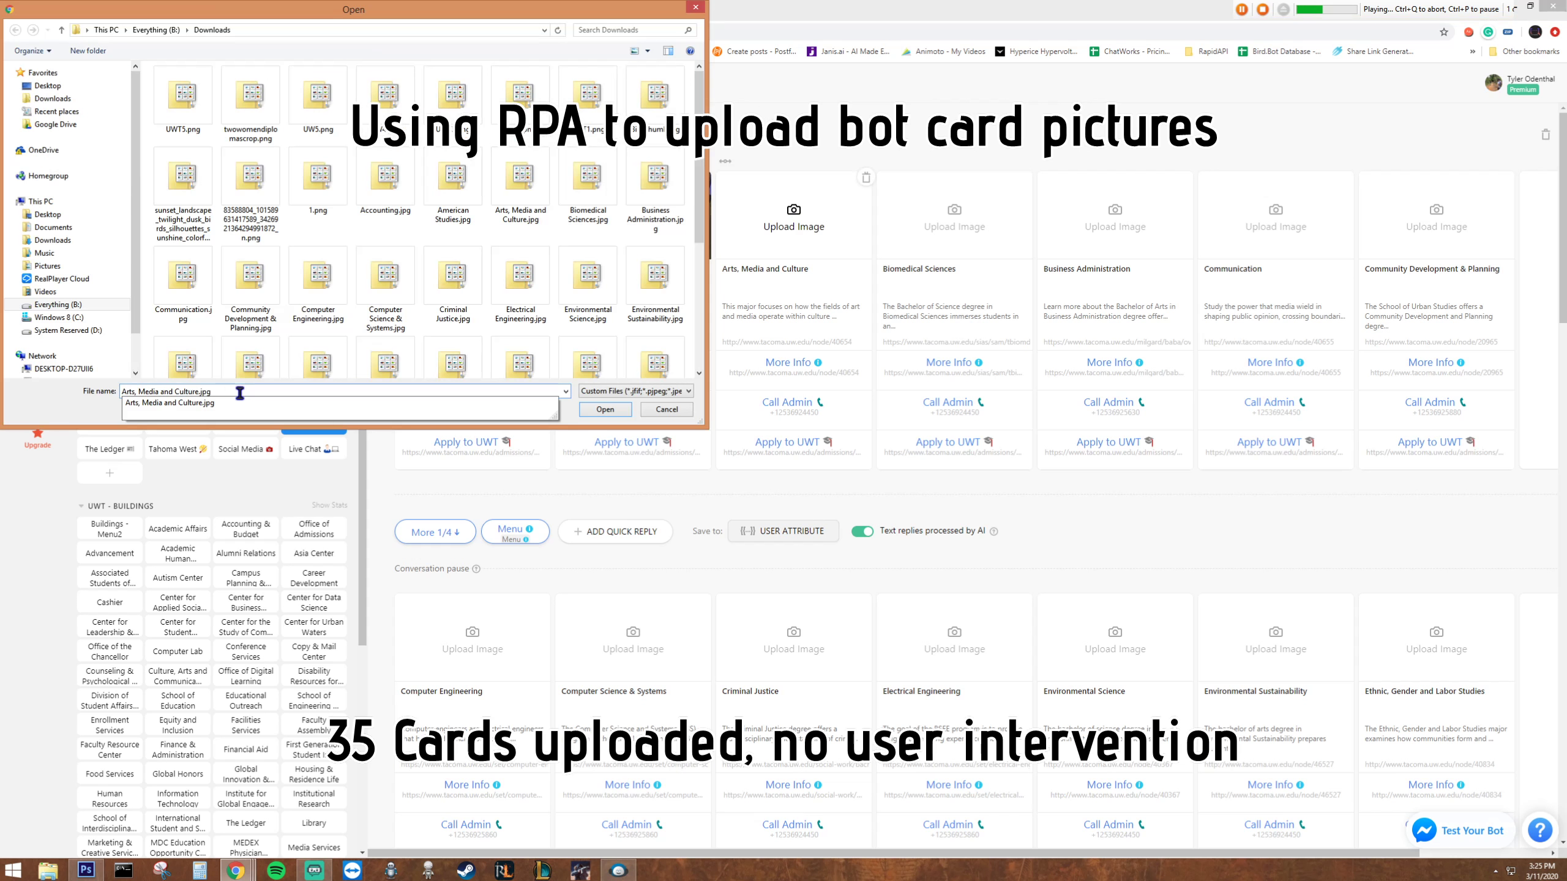
{"action": "left_click", "coordinate": [604, 407]}
Copy the Biomedical Sciences name from the spreadsheet and upload Biomedical Sciences.jpg to the Biomedical Sciences card in Chatfuel.
{"action": "key", "text": "alt+Tab"}
{"action": "key", "text": "Down"}
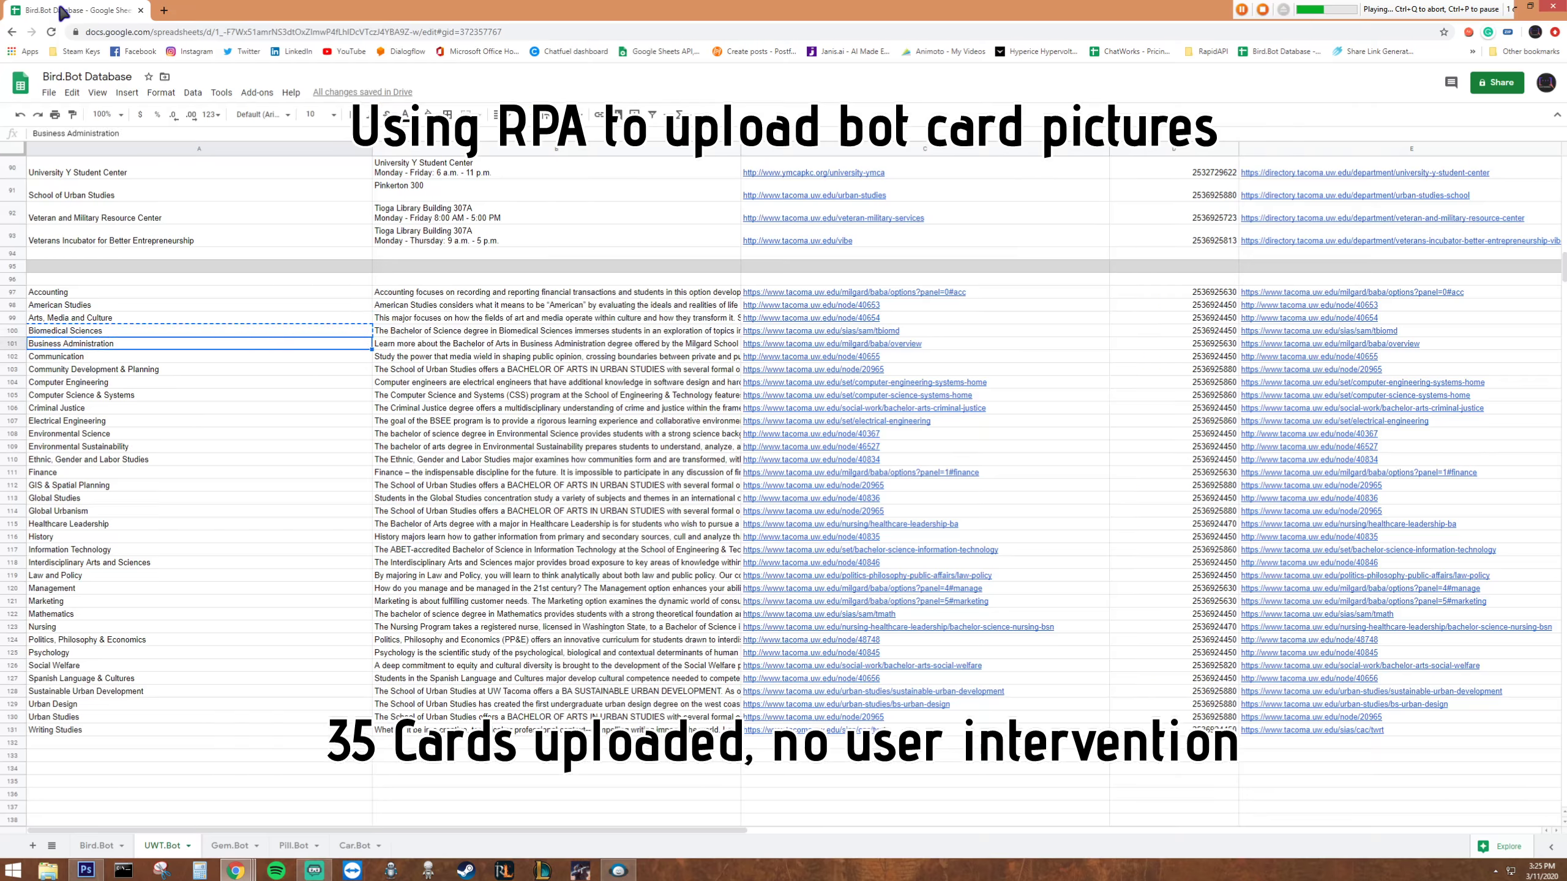
{"action": "key", "text": "alt+Tab"}
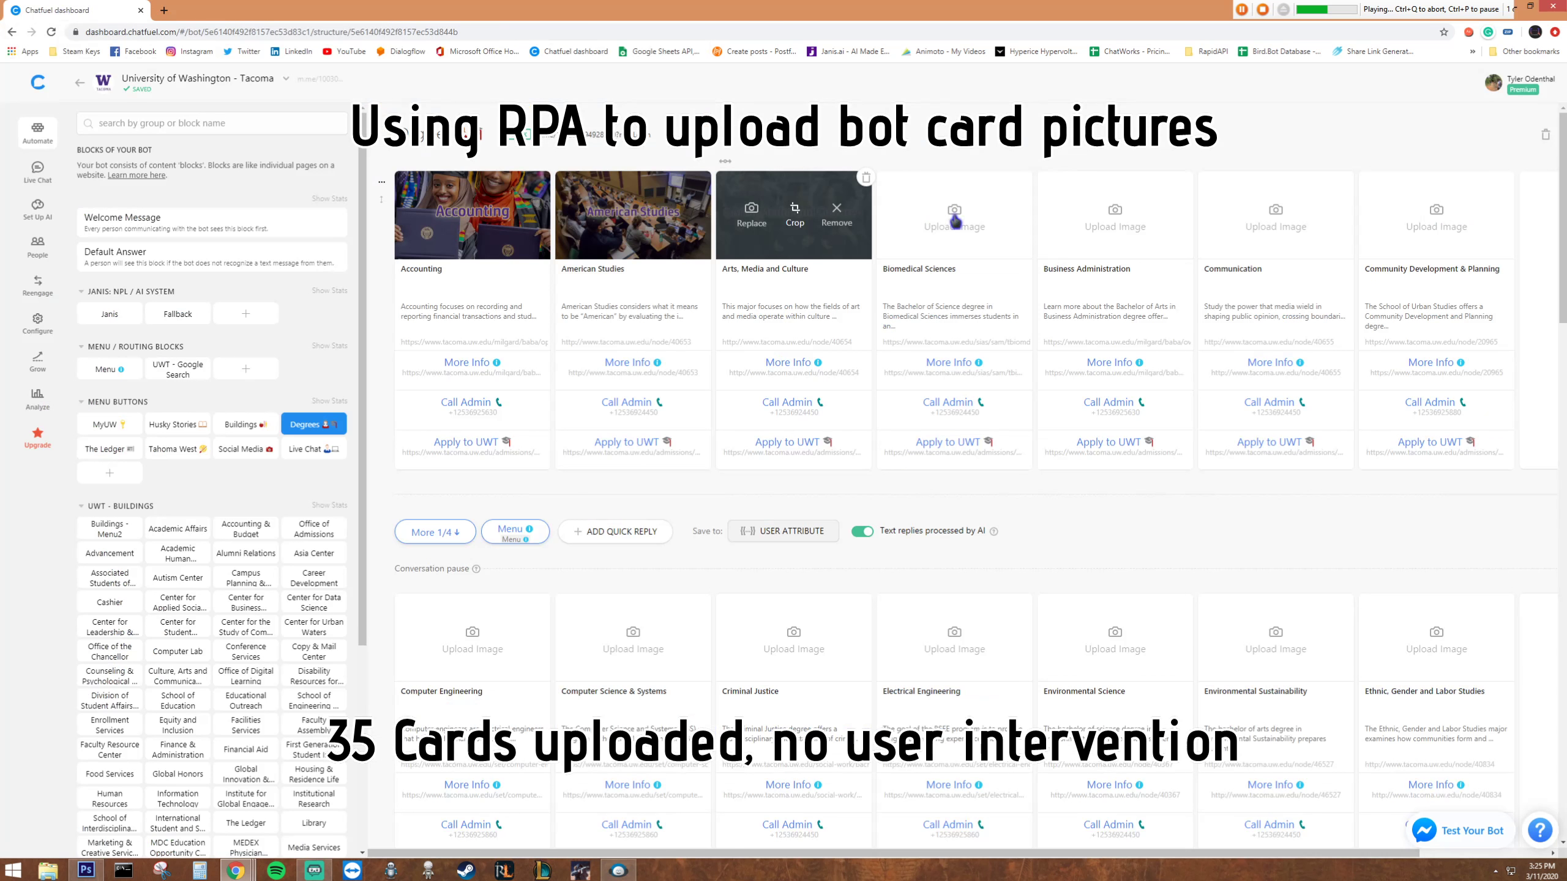
{"action": "left_click", "coordinate": [954, 220]}
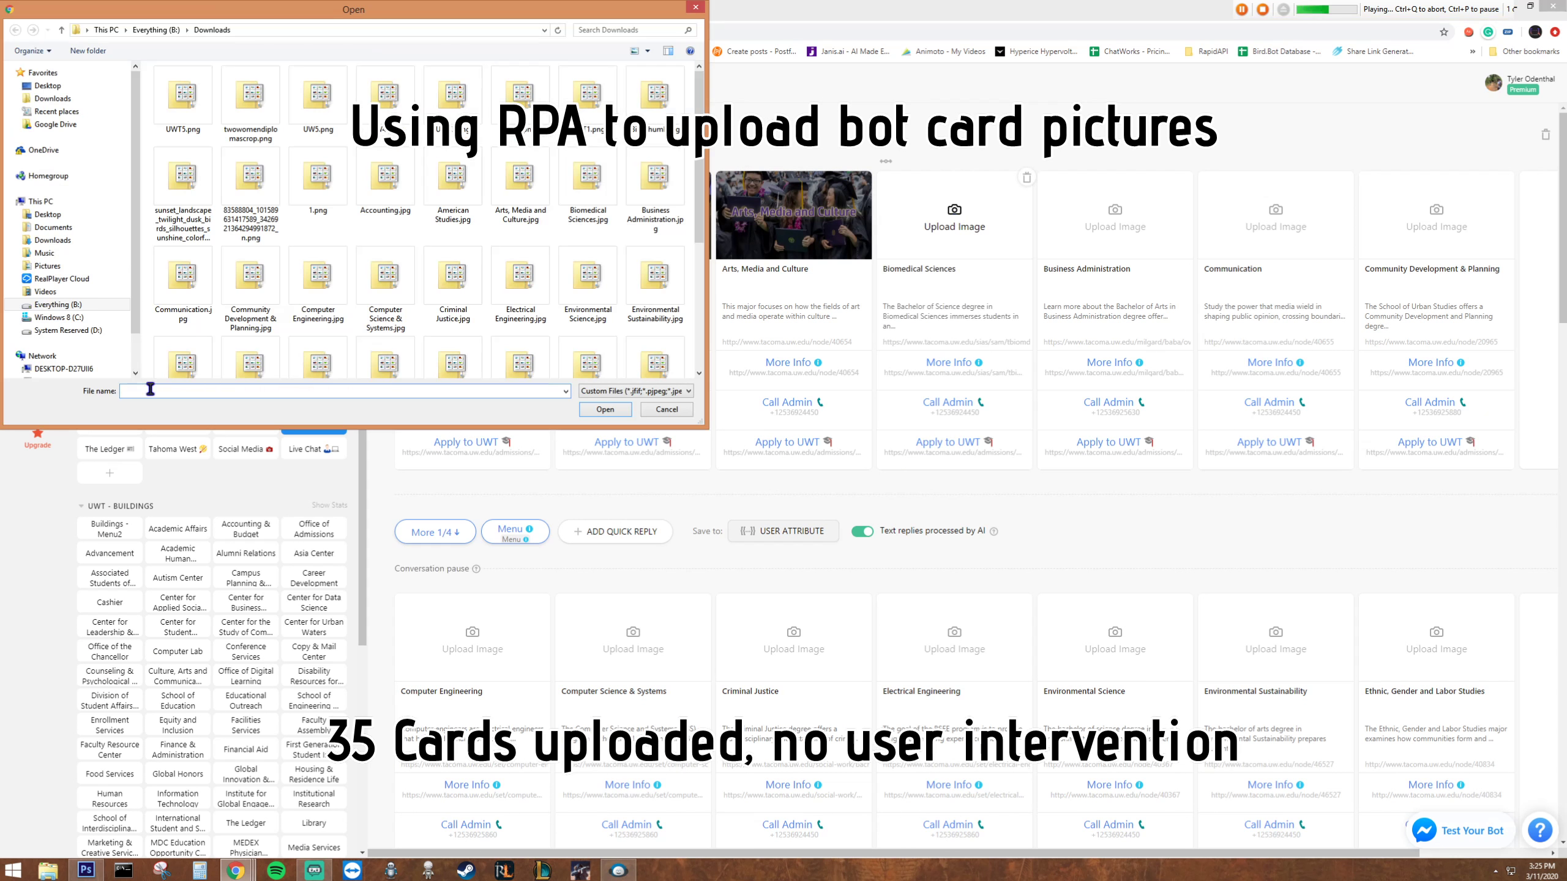
{"action": "type", "text": "Biomedical Sciences.jpg"}
{"action": "left_click", "coordinate": [604, 408]}
Copy the Business Administration name from the spreadsheet and upload Business Administration.jpg to the Business Administration card in Chatfuel.
{"action": "key", "text": "alt+Tab"}
{"action": "key", "text": "Down"}
{"action": "key", "text": "alt+Tab"}
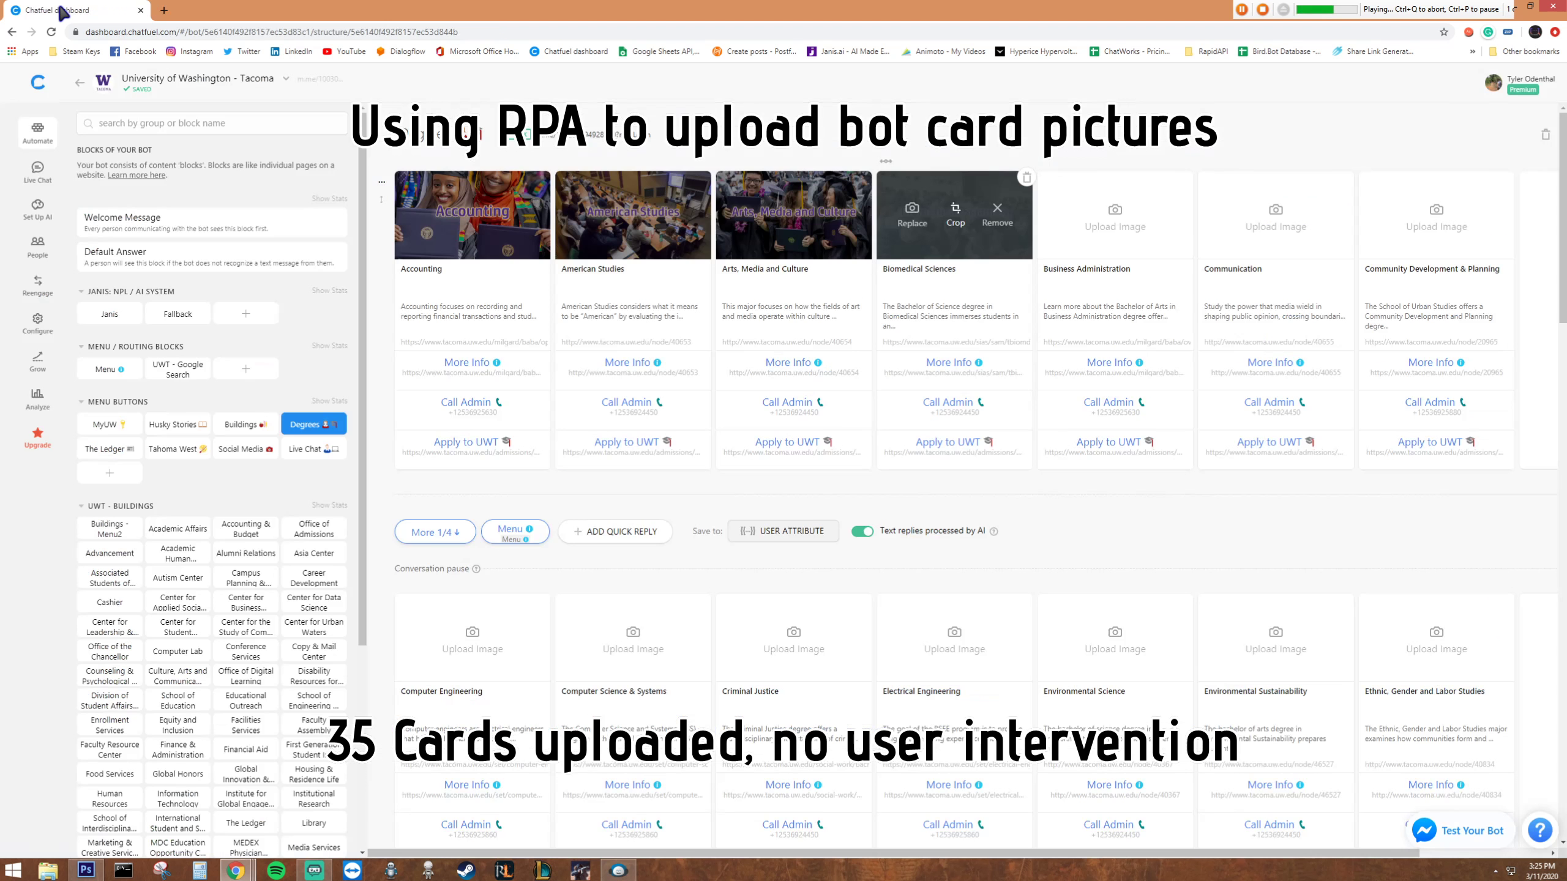
{"action": "left_click", "coordinate": [1115, 221]}
{"action": "type", "text": "Business Administration.jpg"}
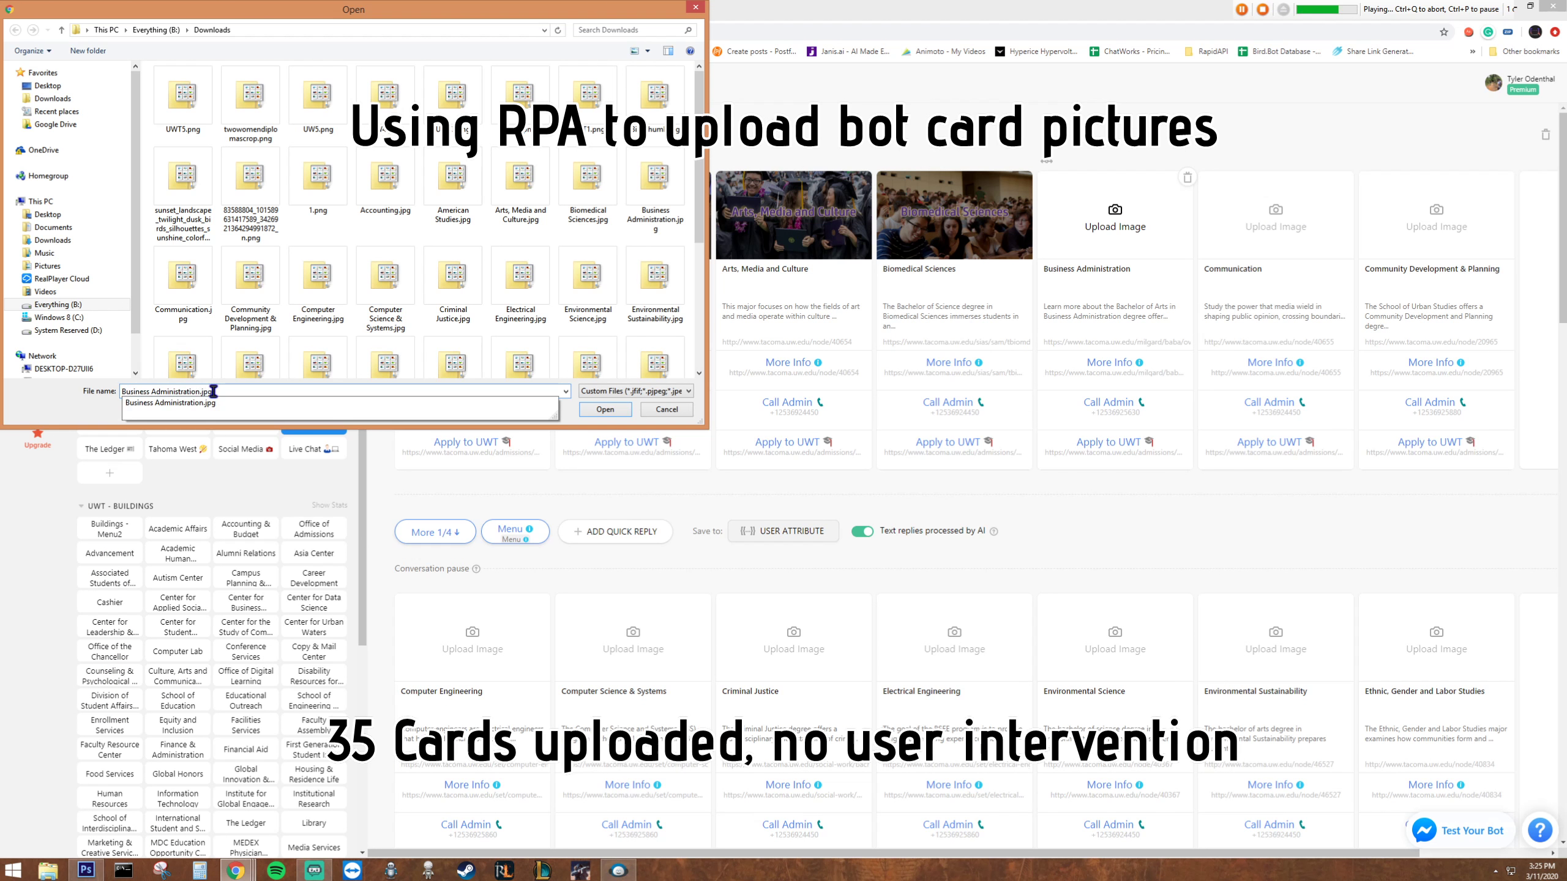
{"action": "left_click", "coordinate": [603, 405]}
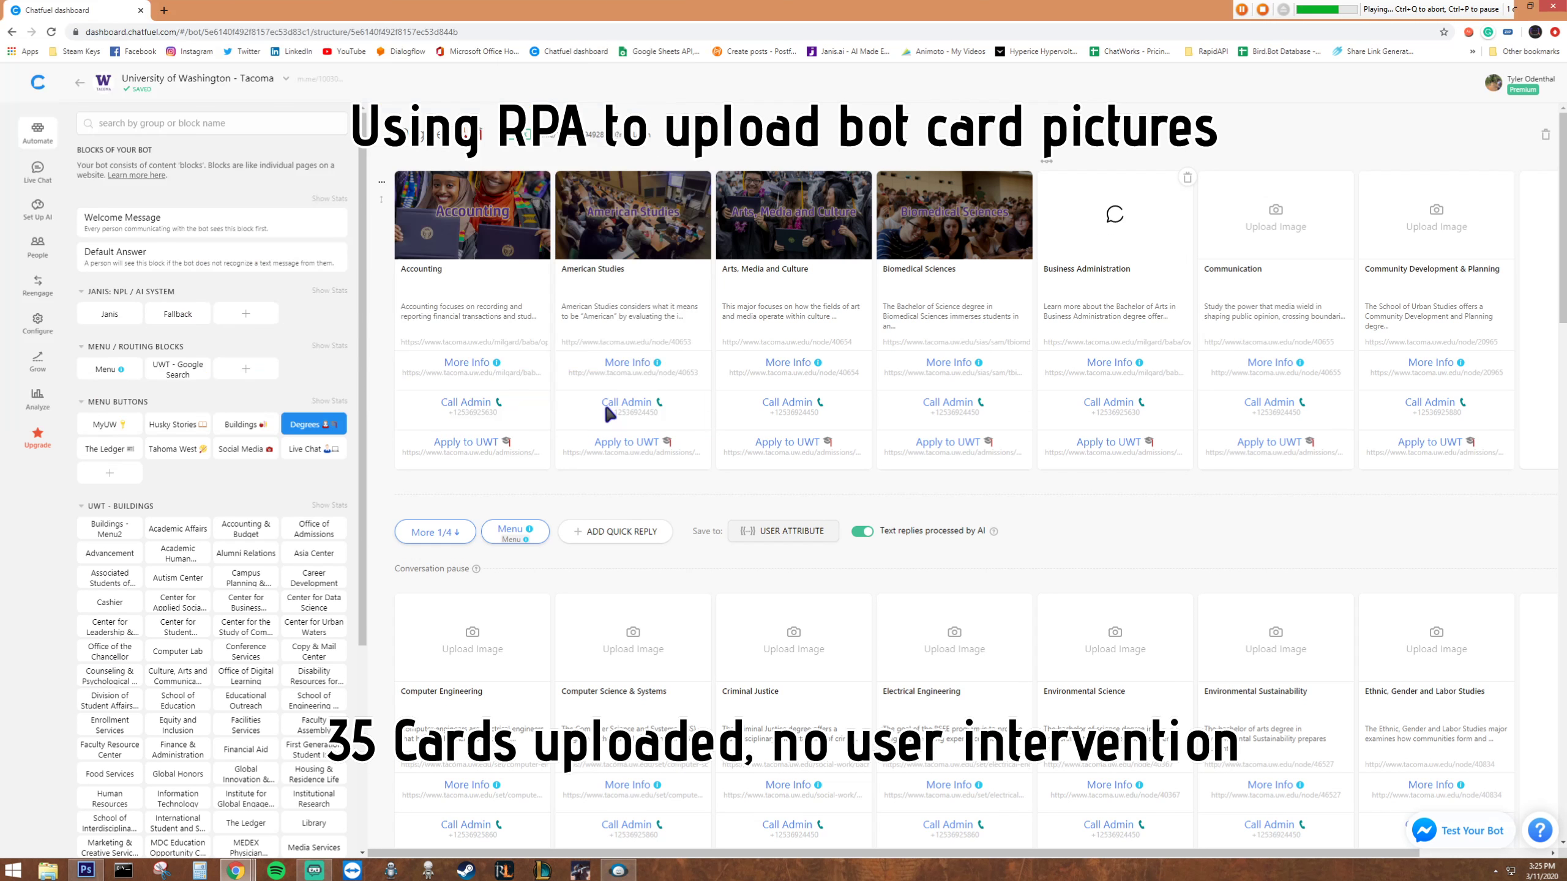
Copy the Communication name from the spreadsheet and upload Communication.jpg to the Communication card in Chatfuel.
{"action": "key", "text": "alt+Tab"}
{"action": "key", "text": "ctrl+c"}
{"action": "key", "text": "Down"}
{"action": "key", "text": "alt+Tab"}
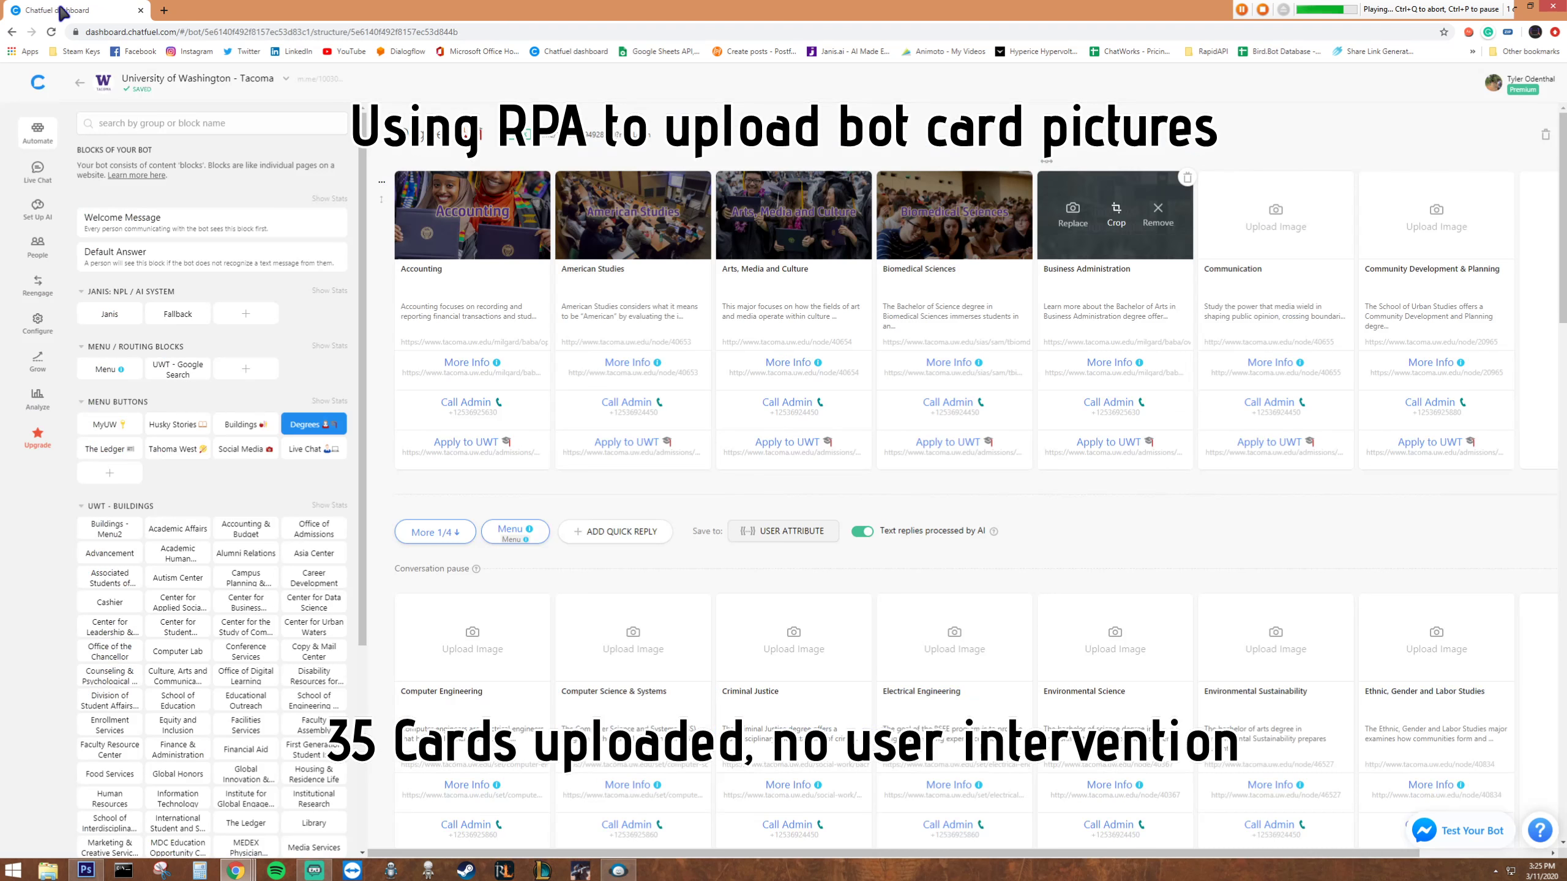
{"action": "left_click", "coordinate": [1276, 220]}
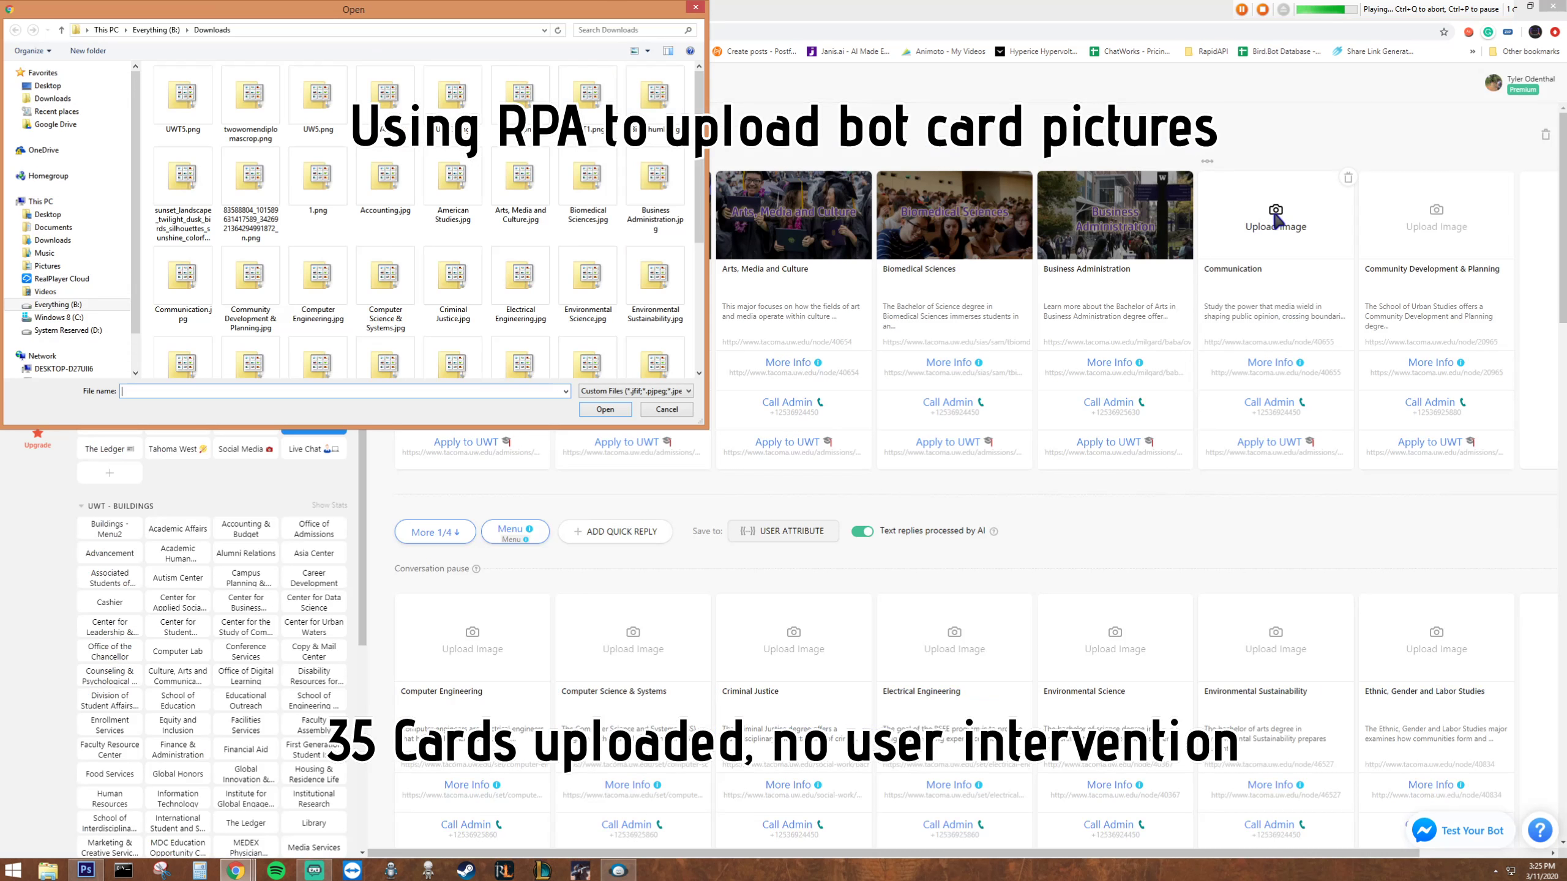
{"action": "key", "text": "ctrl+v"}
{"action": "type", "text": ".jpg"}
{"action": "left_click", "coordinate": [605, 410]}
Copy the Community Development & Planning name from the spreadsheet and upload Community Development & Planning.jpg to its card in Chatfuel.
{"action": "key", "text": "alt+Tab"}
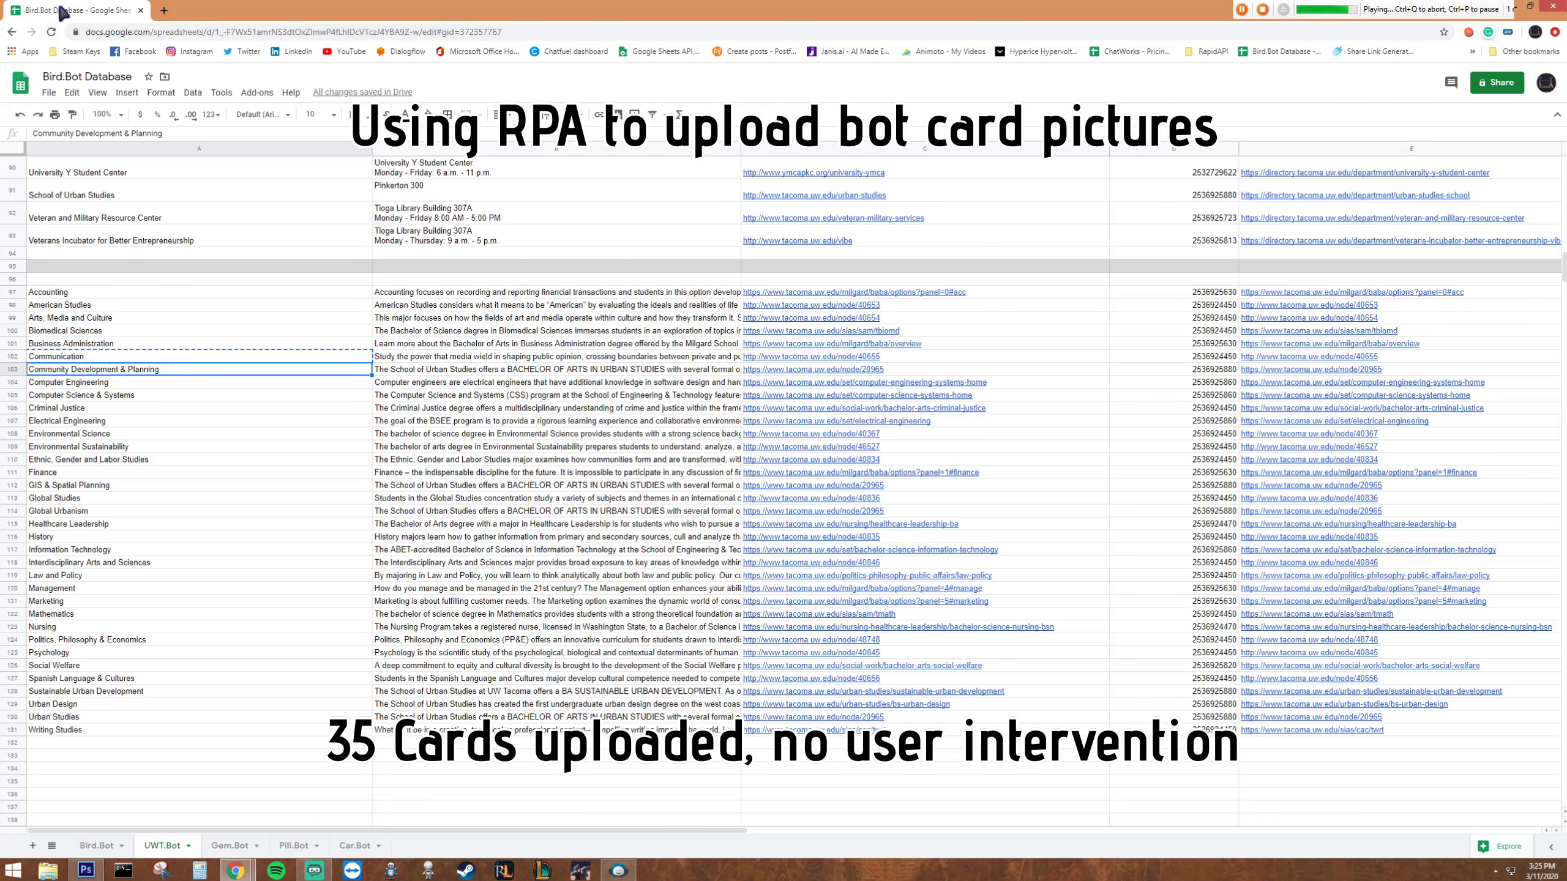
{"action": "key", "text": "Down"}
{"action": "key", "text": "alt+Tab"}
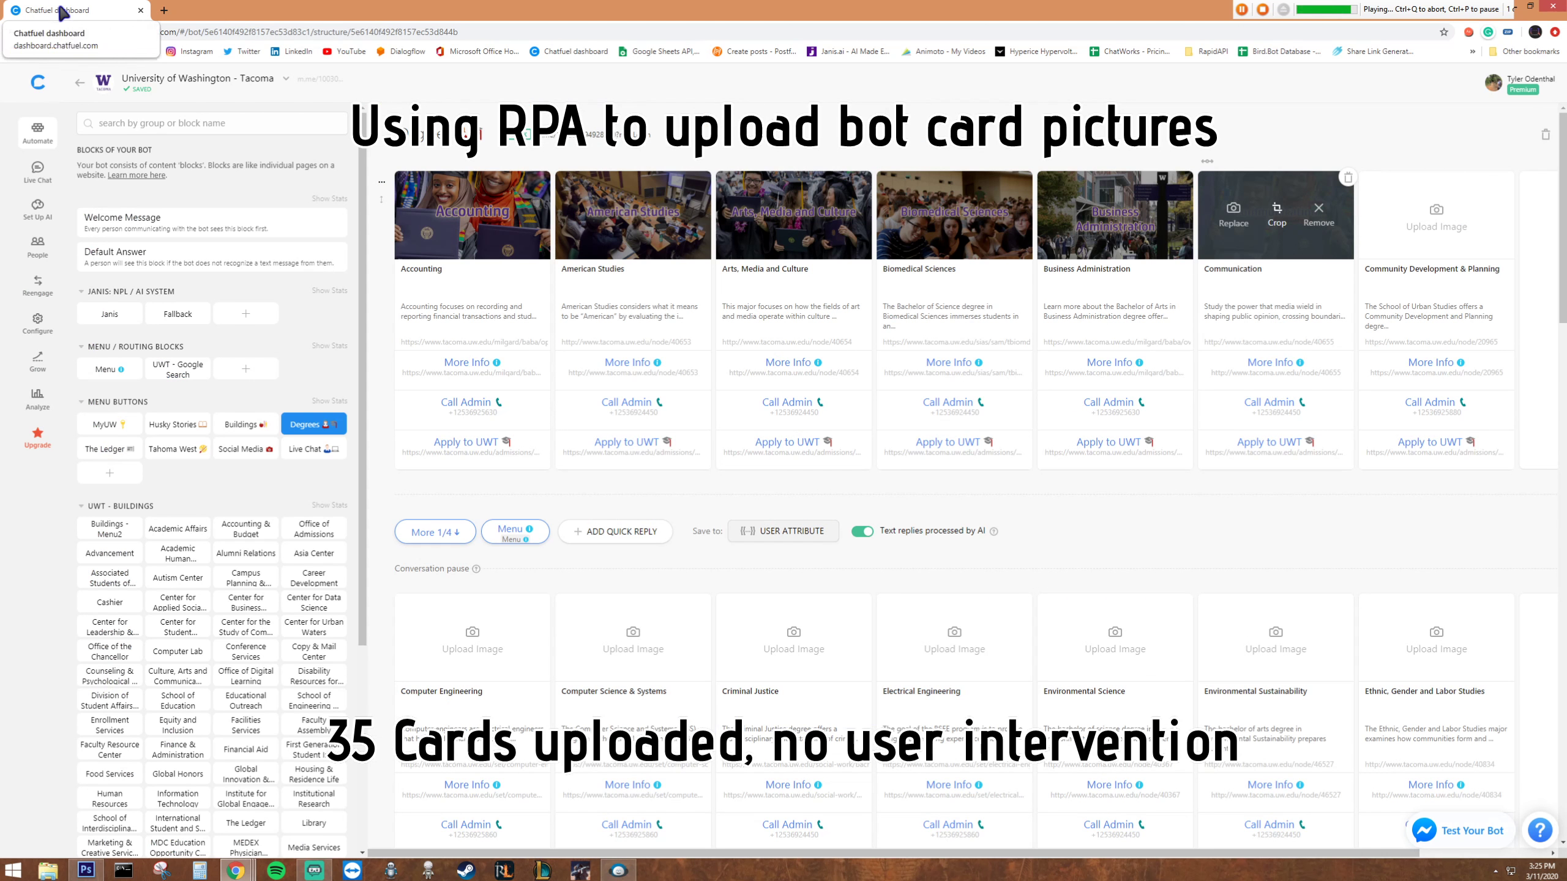
{"action": "left_click", "coordinate": [1436, 221]}
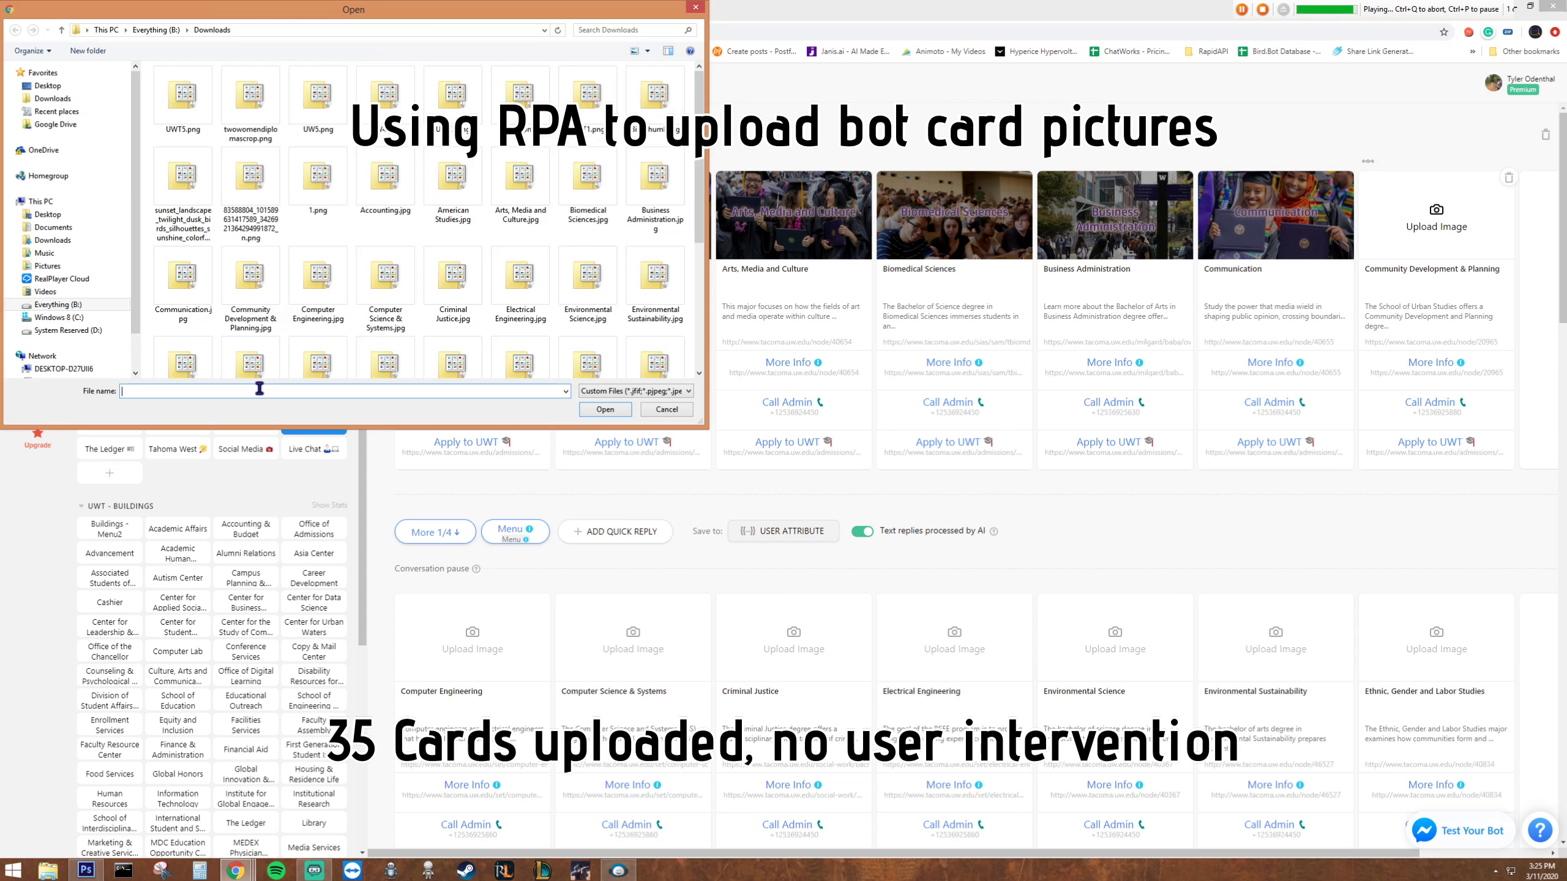
{"action": "type", "text": "Community Development & Planning.jpg"}
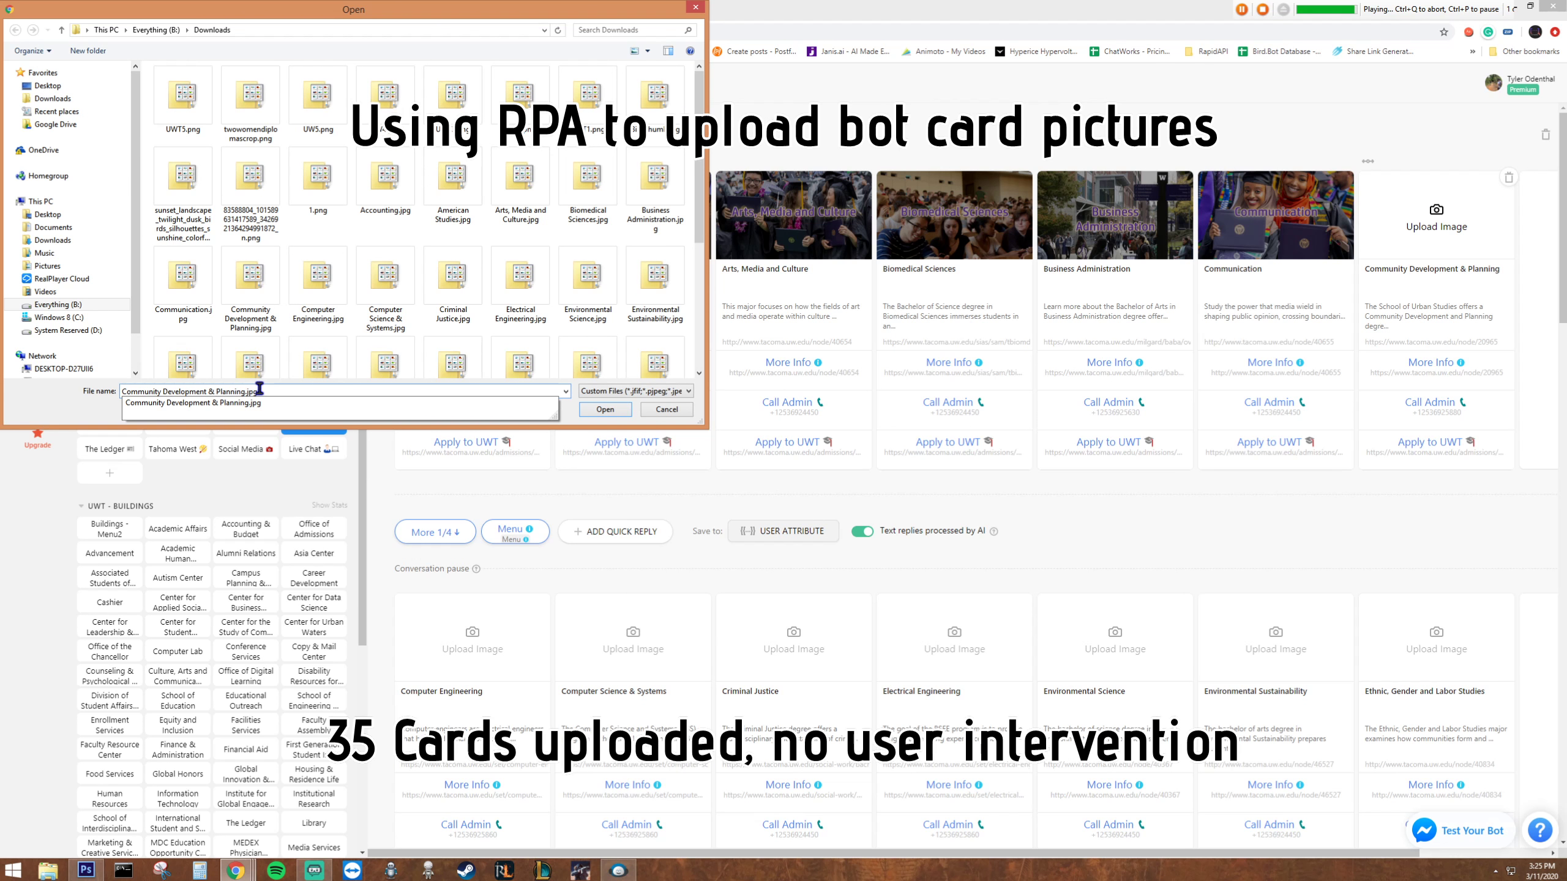
{"action": "left_click", "coordinate": [604, 409]}
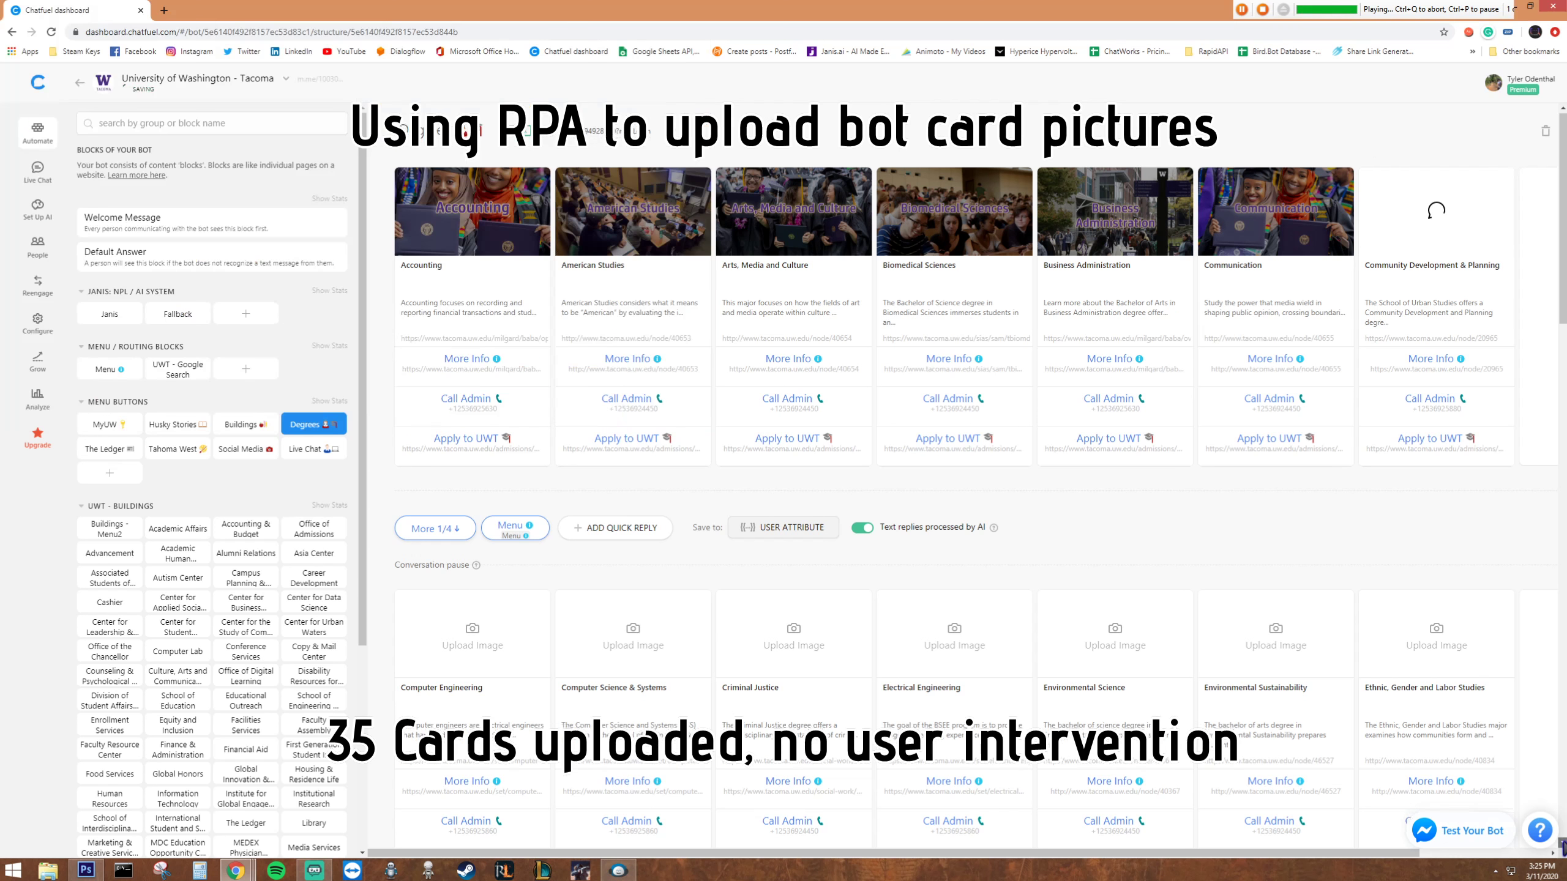
Copy the Computer Engineering name from the spreadsheet and choose Computer Engineering.jpg for the Computer Engineering card in the second Chatfuel gallery.
{"action": "scroll", "coordinate": [981, 475], "scroll_direction": "down", "scroll_amount": 2}
{"action": "scroll", "coordinate": [981, 475], "scroll_direction": "down", "scroll_amount": 3}
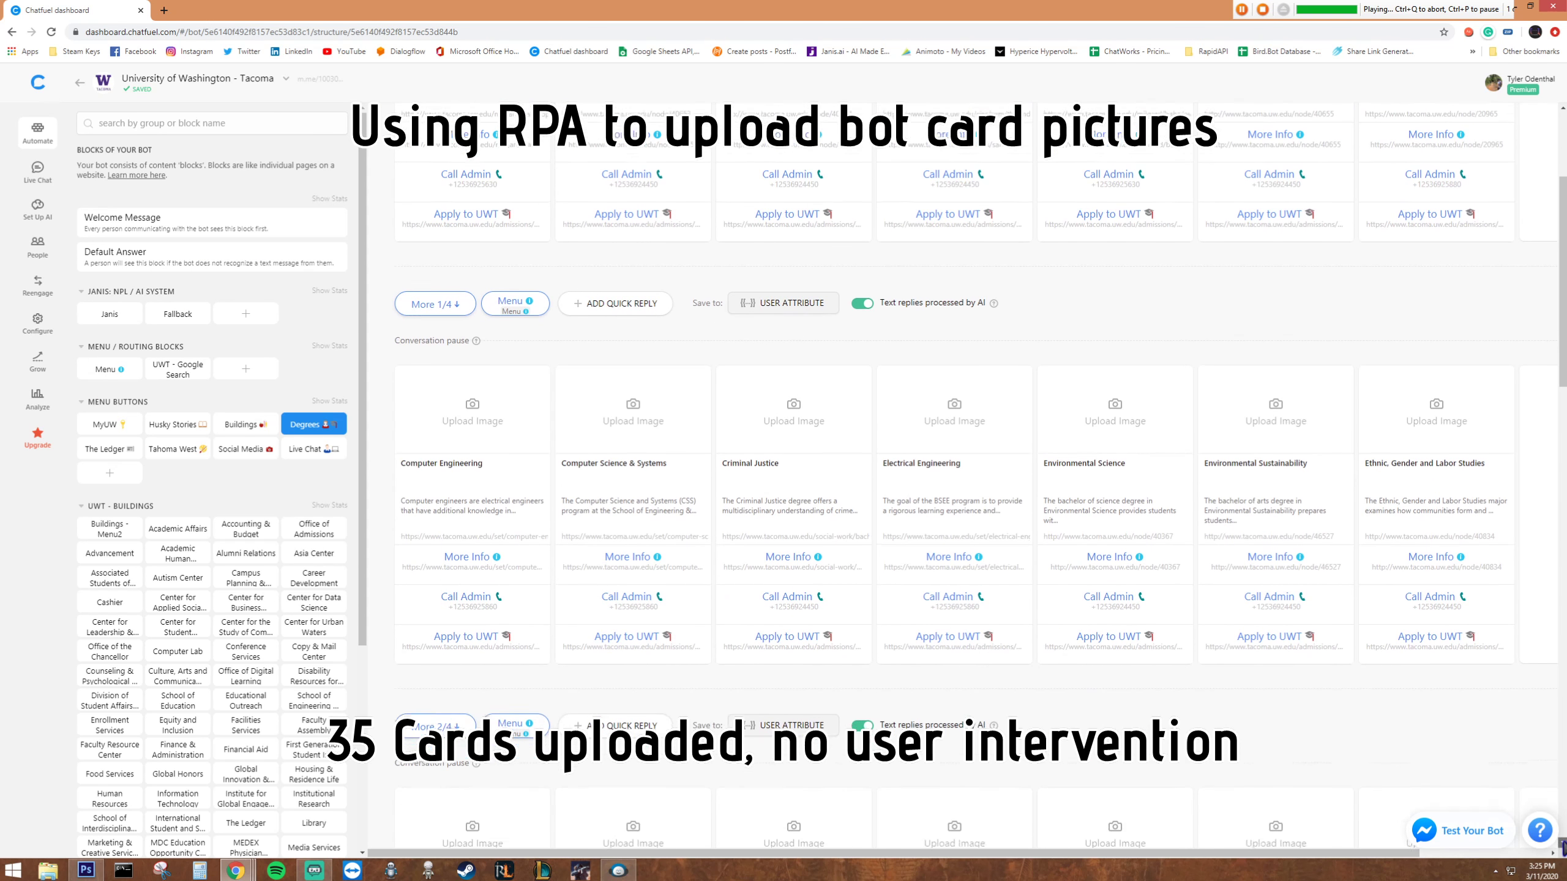
{"action": "key", "text": "alt+Tab"}
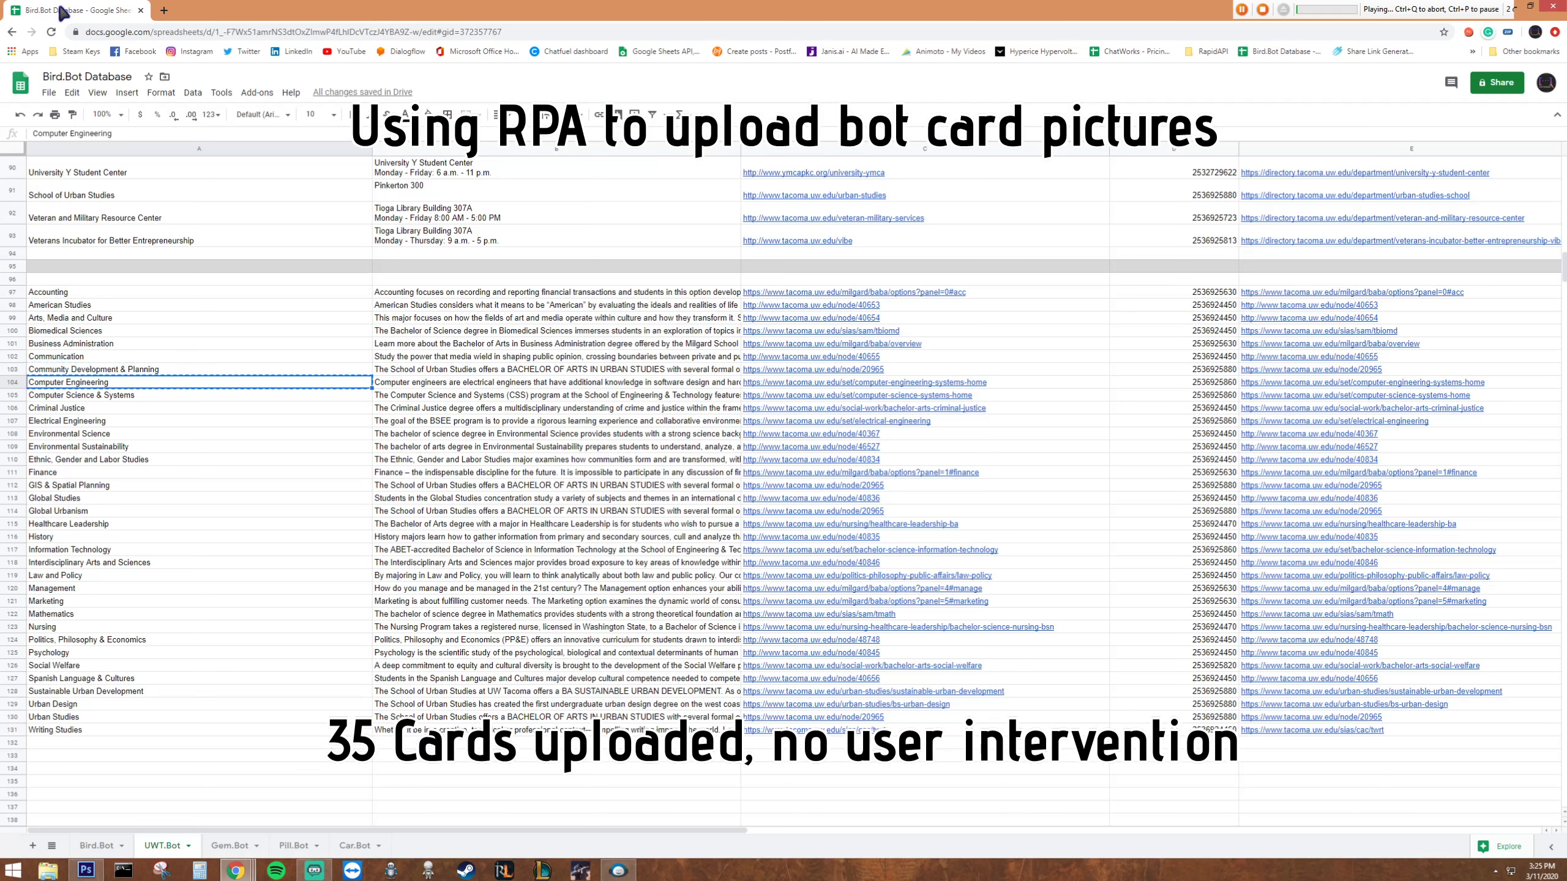
{"action": "key", "text": "Down"}
{"action": "key", "text": "alt+Tab"}
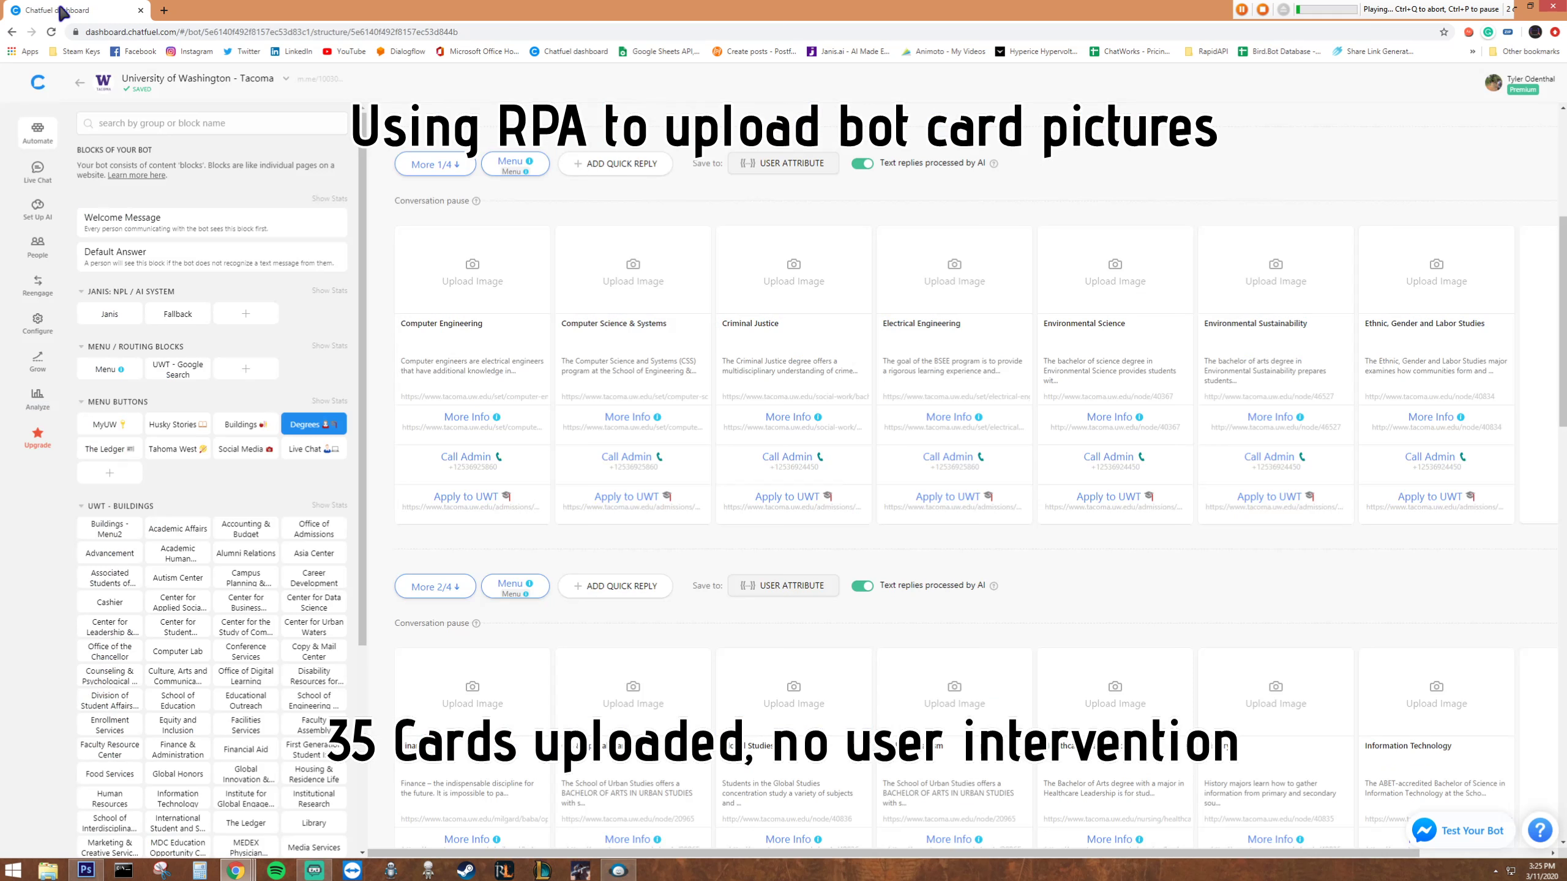
{"action": "left_click", "coordinate": [472, 272]}
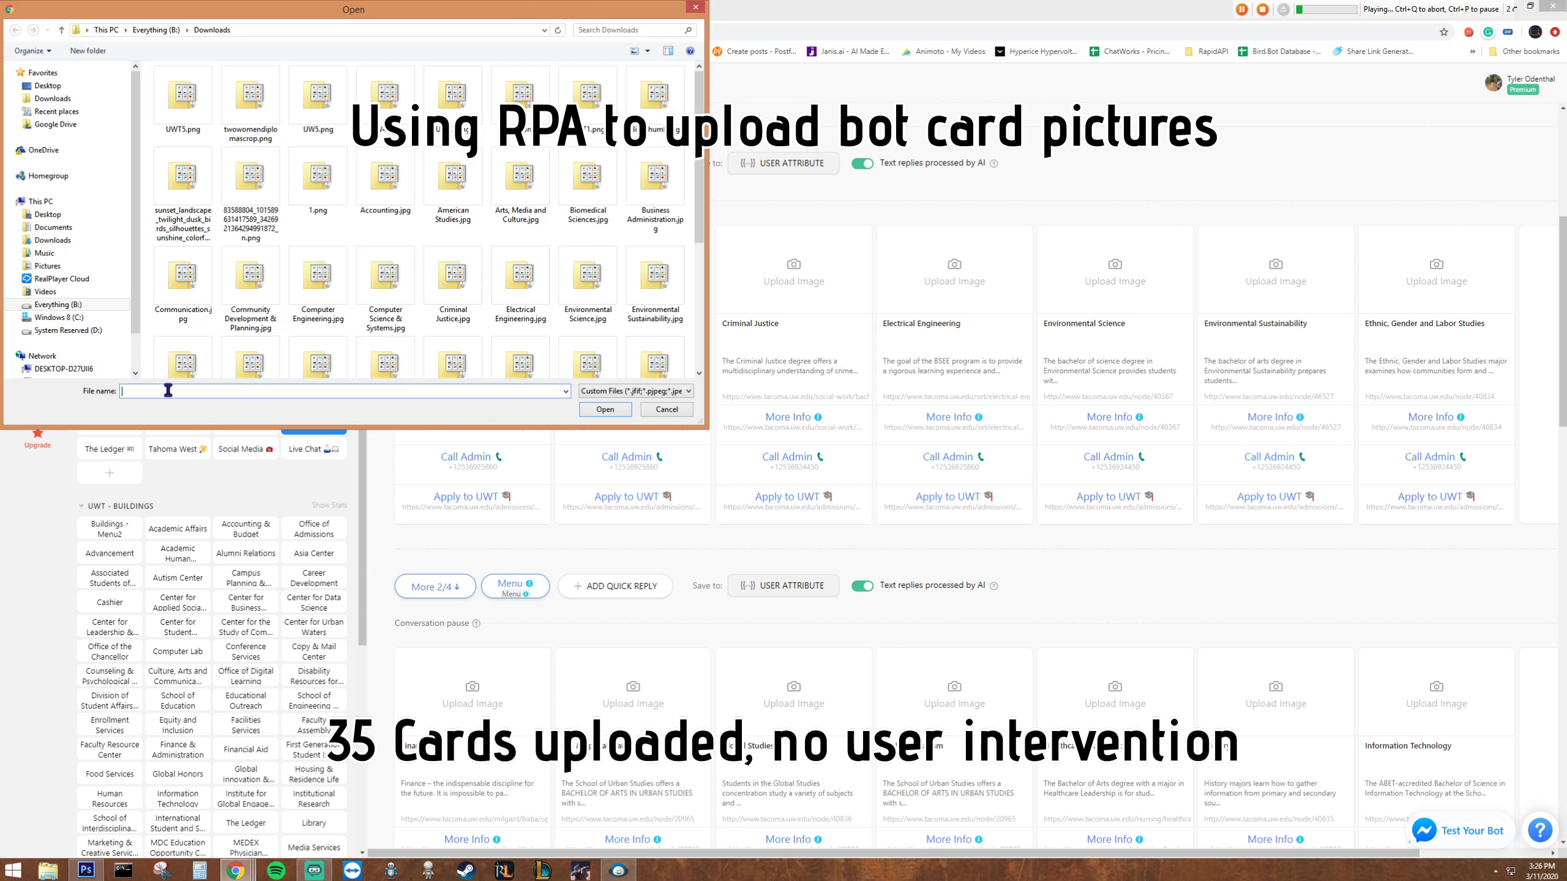
{"action": "type", "text": "Computer Engineering.jpg"}
{"action": "left_click", "coordinate": [603, 408]}
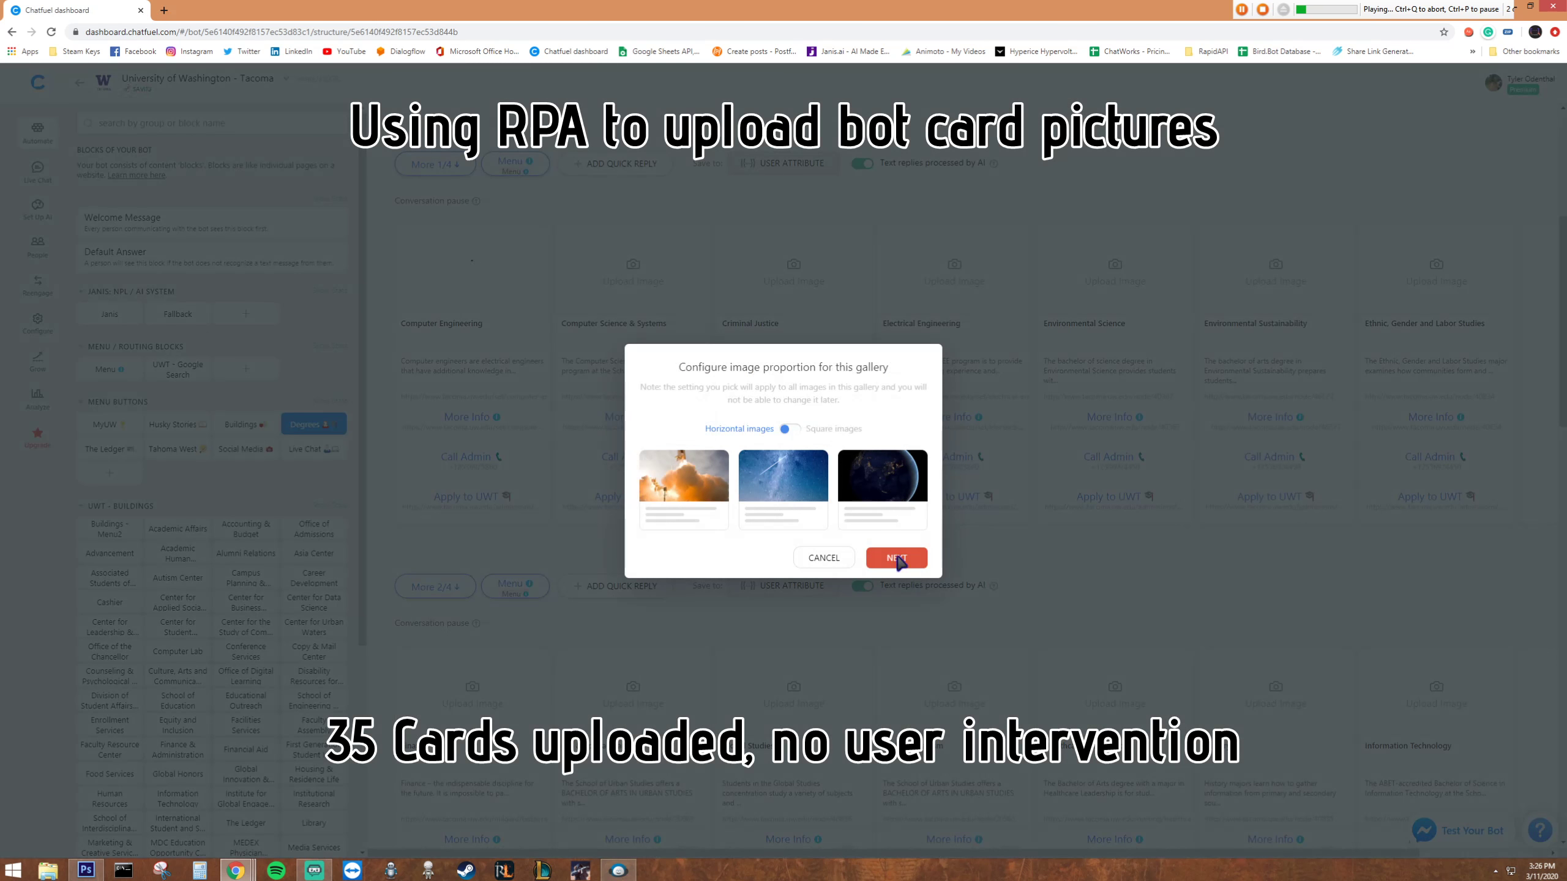
Accept horizontal images and the default crop for the Computer Engineering picture, and copy the Computer Science & Systems name from the spreadsheet.
{"action": "left_click", "coordinate": [897, 558]}
{"action": "left_click", "coordinate": [879, 562]}
{"action": "key", "text": "alt+Tab"}
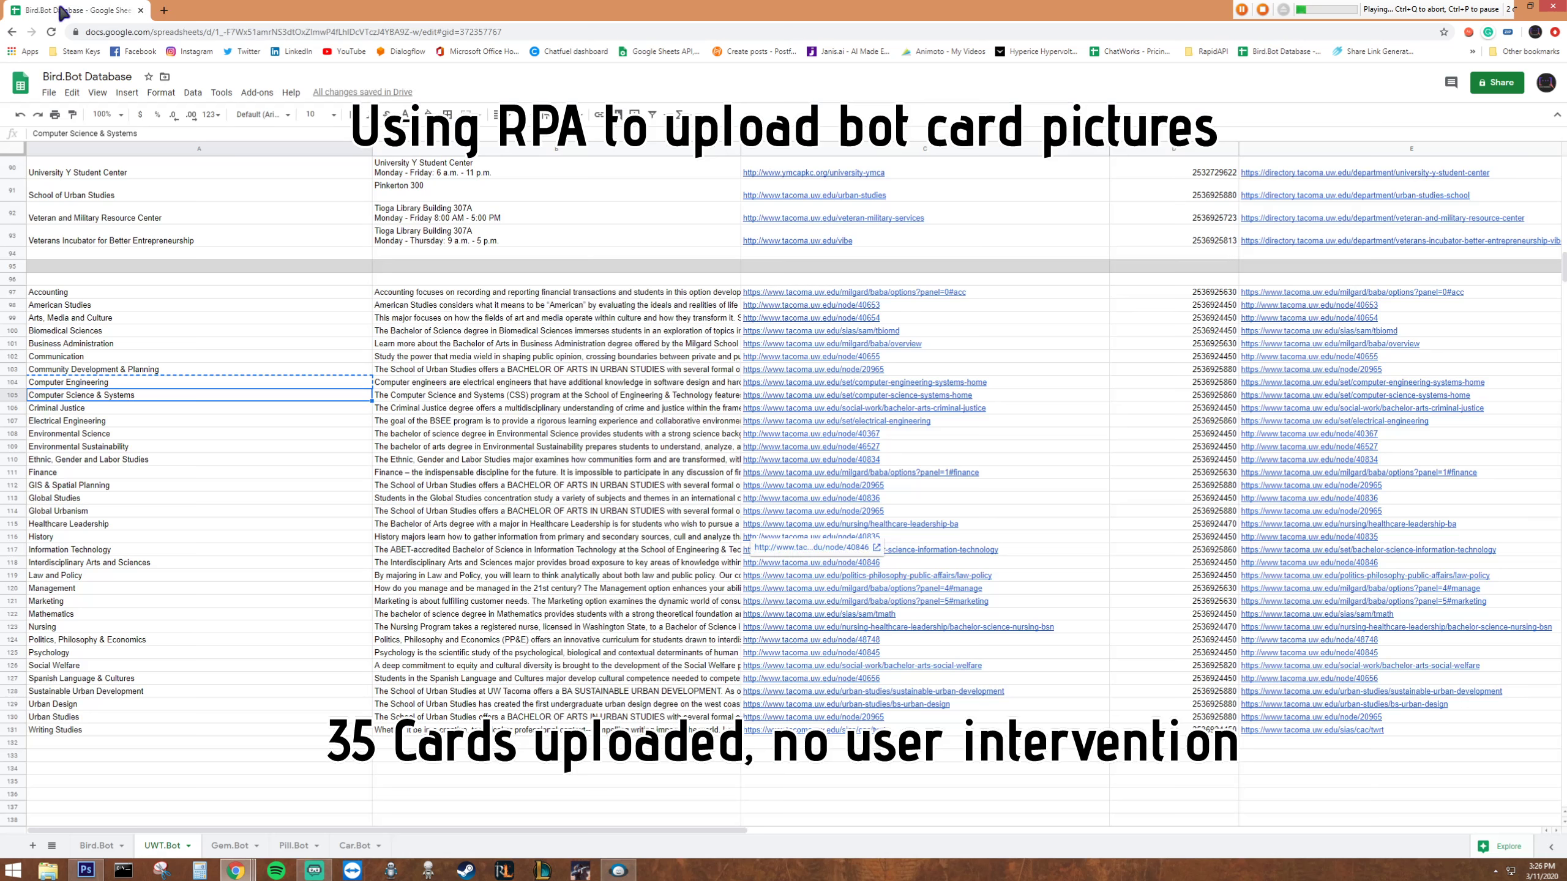
{"action": "key", "text": "Down"}
{"action": "key", "text": "alt+Tab"}
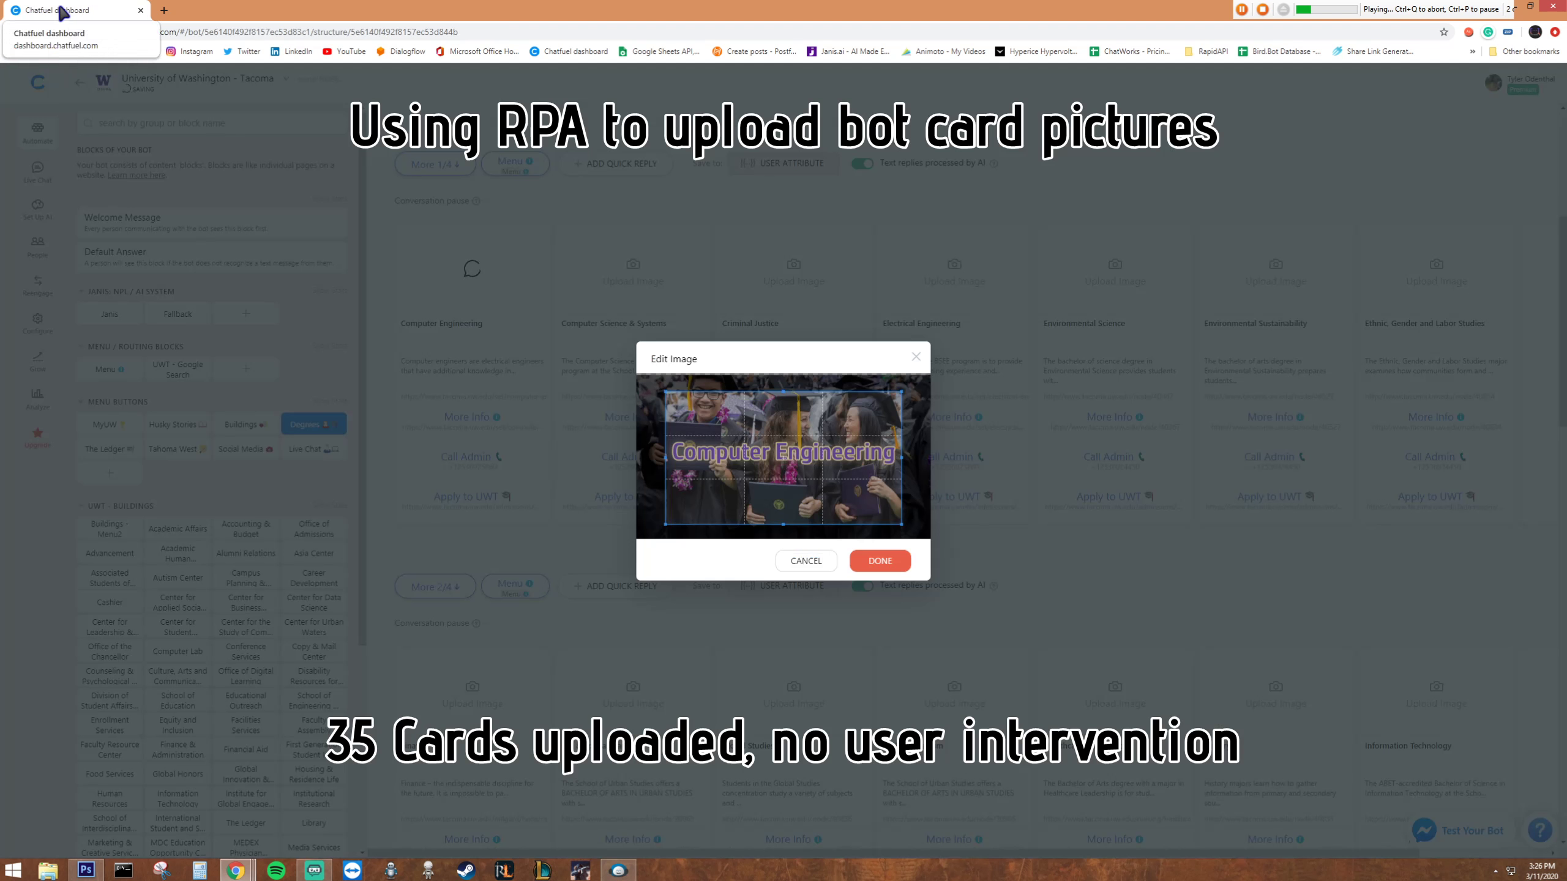
{"action": "left_click", "coordinate": [880, 561]}
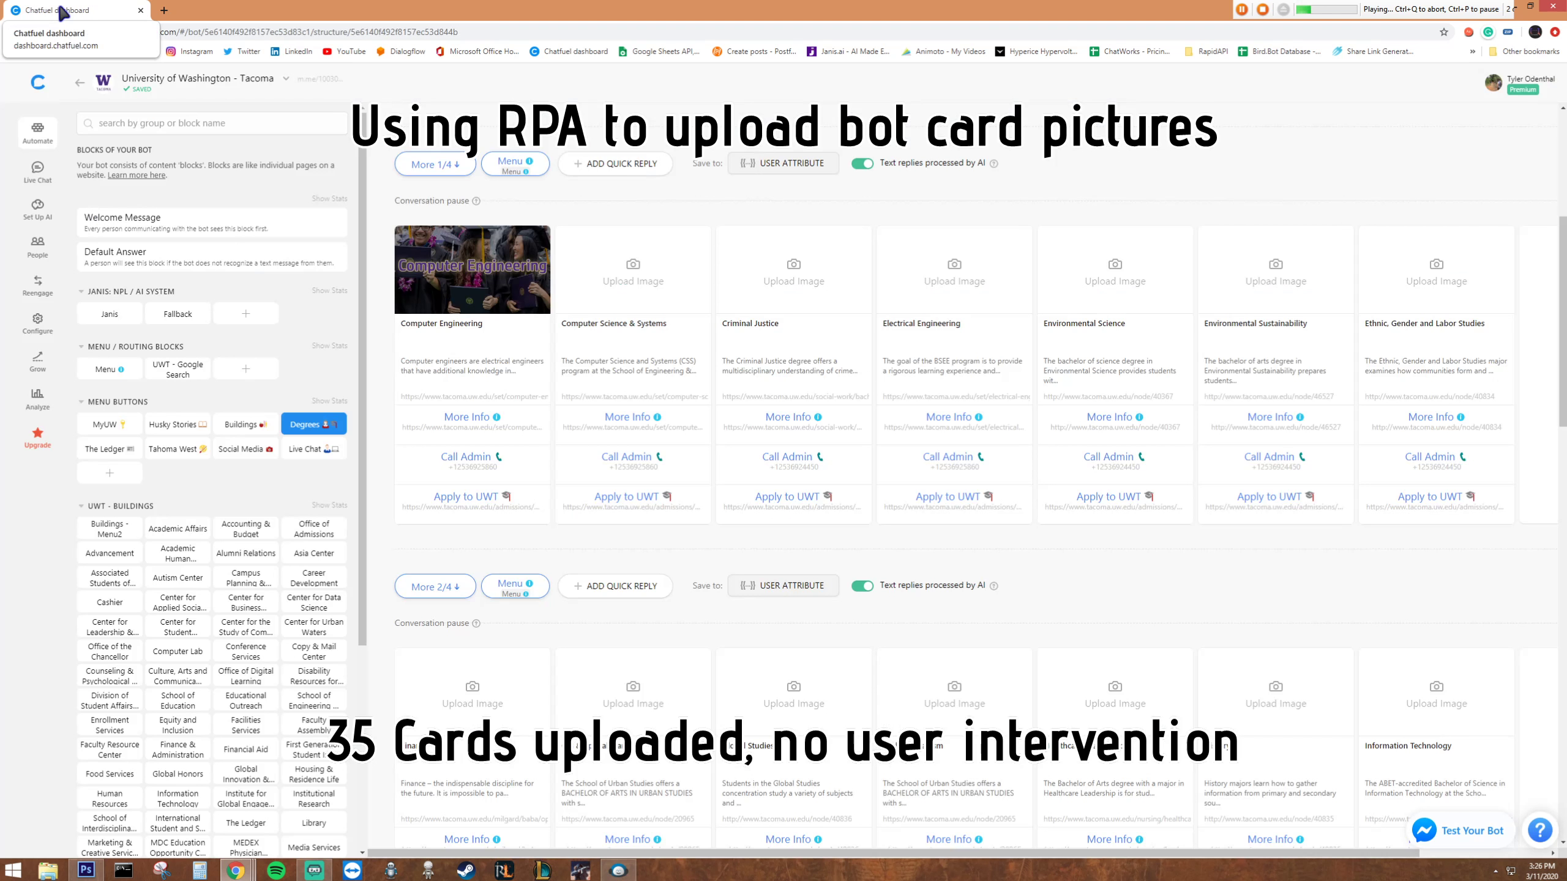
Upload Computer Science & Systems.jpg to the Computer Science & Systems card.
{"action": "left_click", "coordinate": [632, 268]}
{"action": "type", "text": "Computer Science & Systems.jpg"}
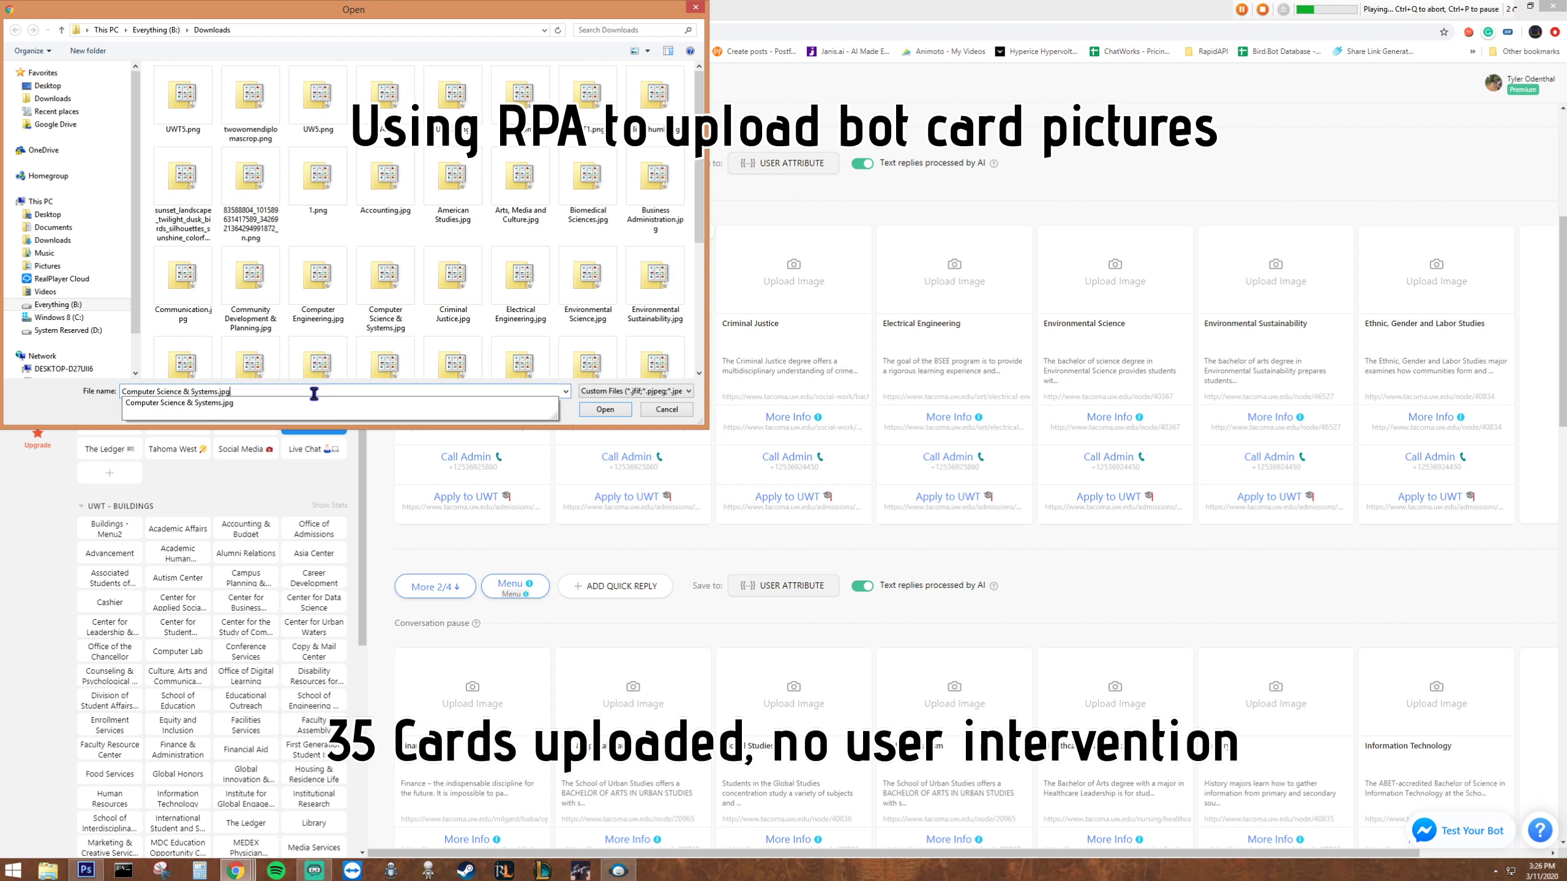
{"action": "left_click", "coordinate": [605, 411]}
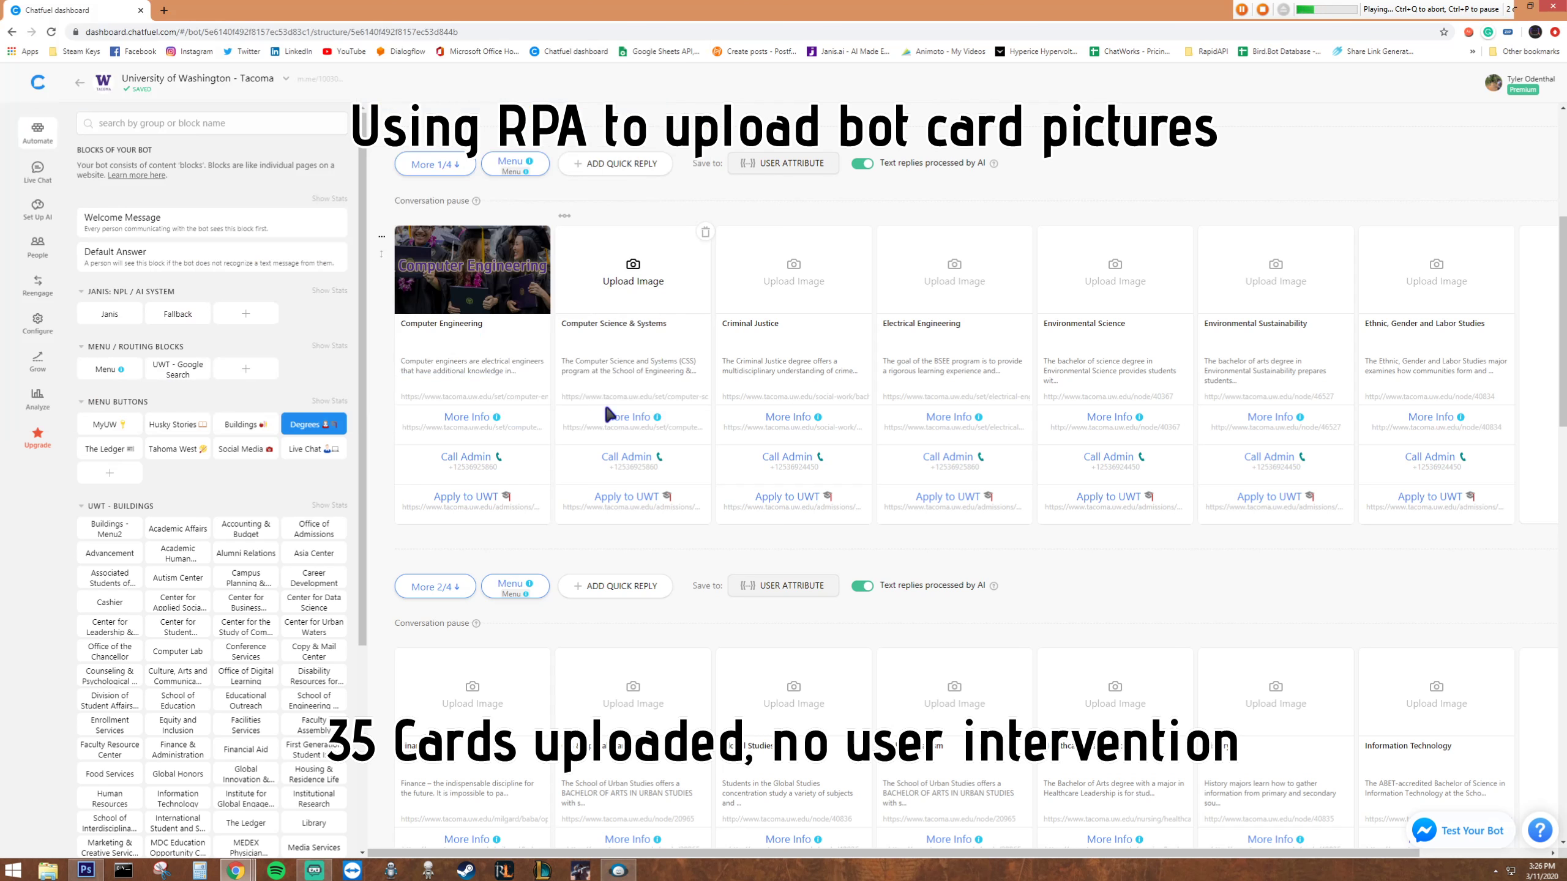
Copy the Criminal Justice name from the spreadsheet and upload Criminal Justice.jpg to the Criminal Justice card in Chatfuel.
{"action": "key", "text": "alt+Tab"}
{"action": "key", "text": "Down"}
{"action": "key", "text": "alt+Tab"}
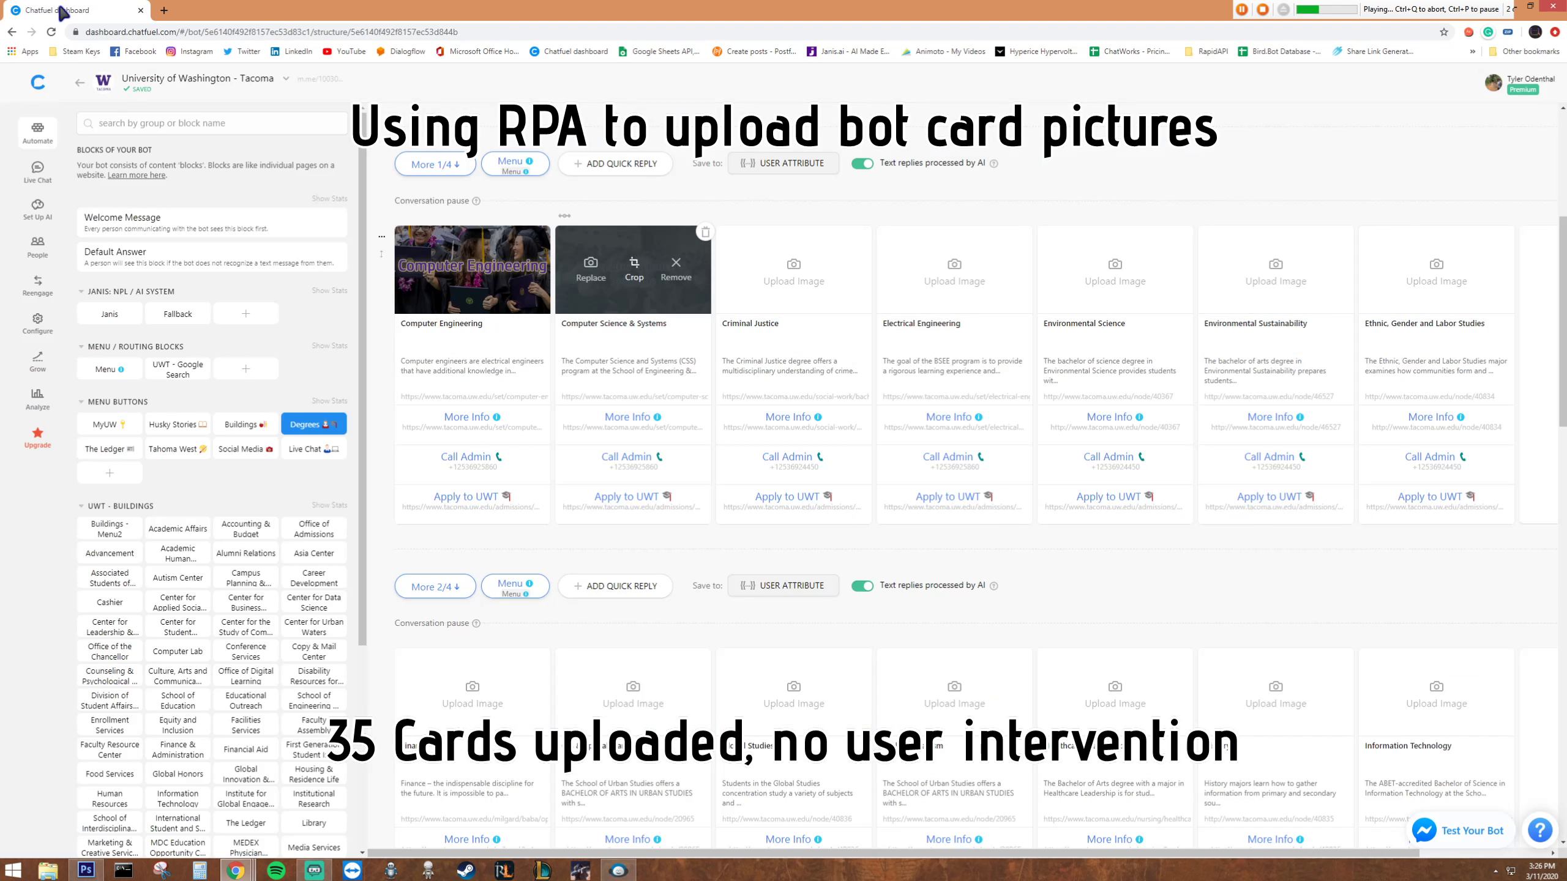
{"action": "left_click", "coordinate": [794, 276]}
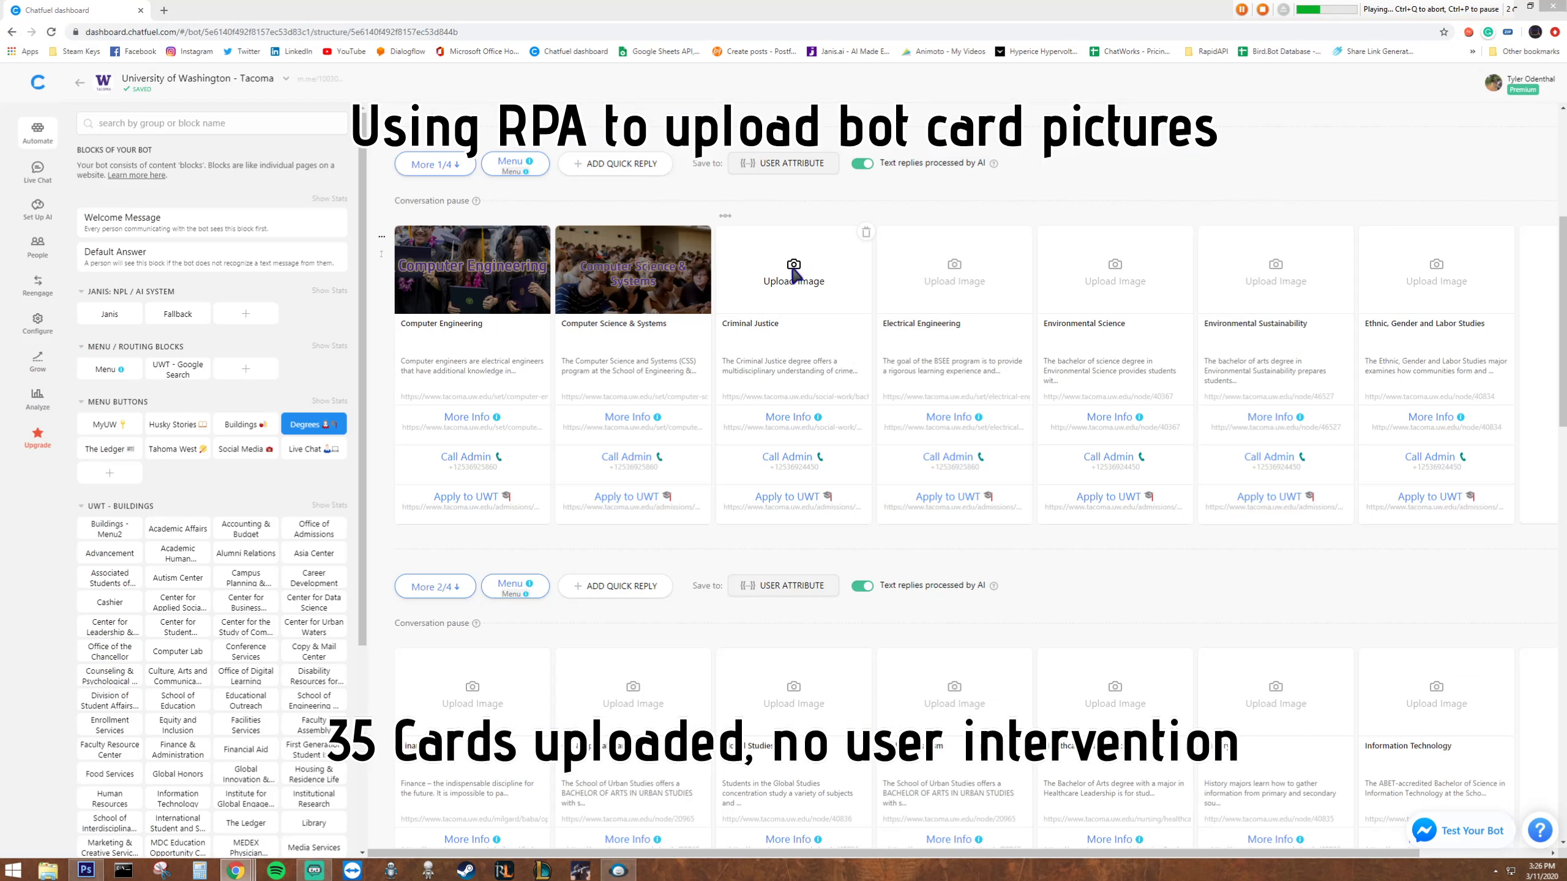
{"action": "type", "text": "Criminal Justice.jpg"}
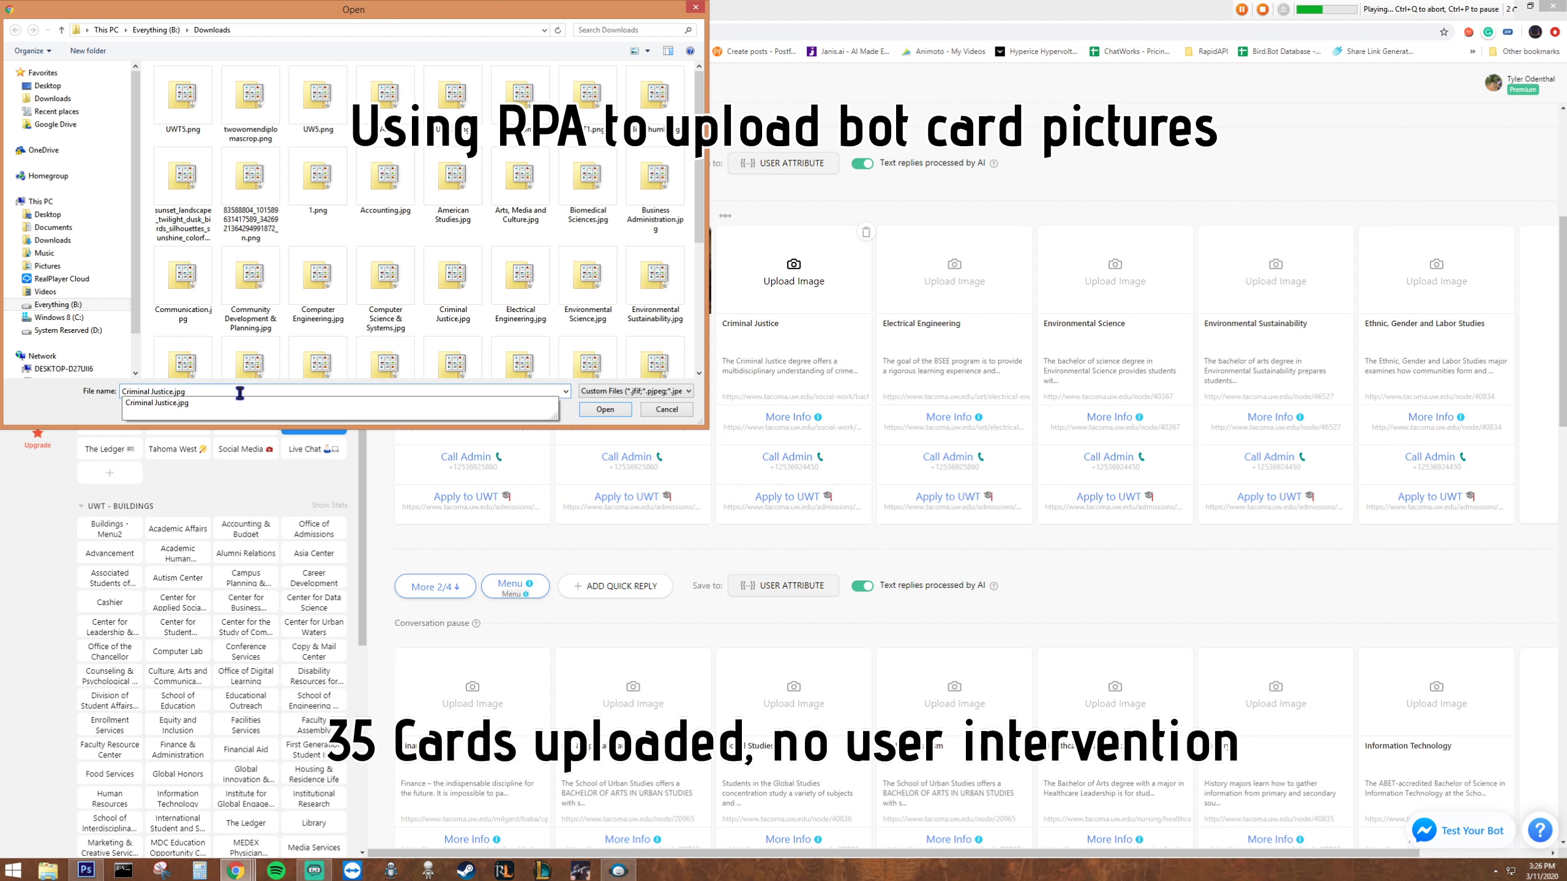
{"action": "left_click", "coordinate": [605, 409]}
Copy the Electrical Engineering name from the spreadsheet and upload Electrical Engineering.jpg to the Electrical Engineering card in Chatfuel.
{"action": "key", "text": "alt+Tab"}
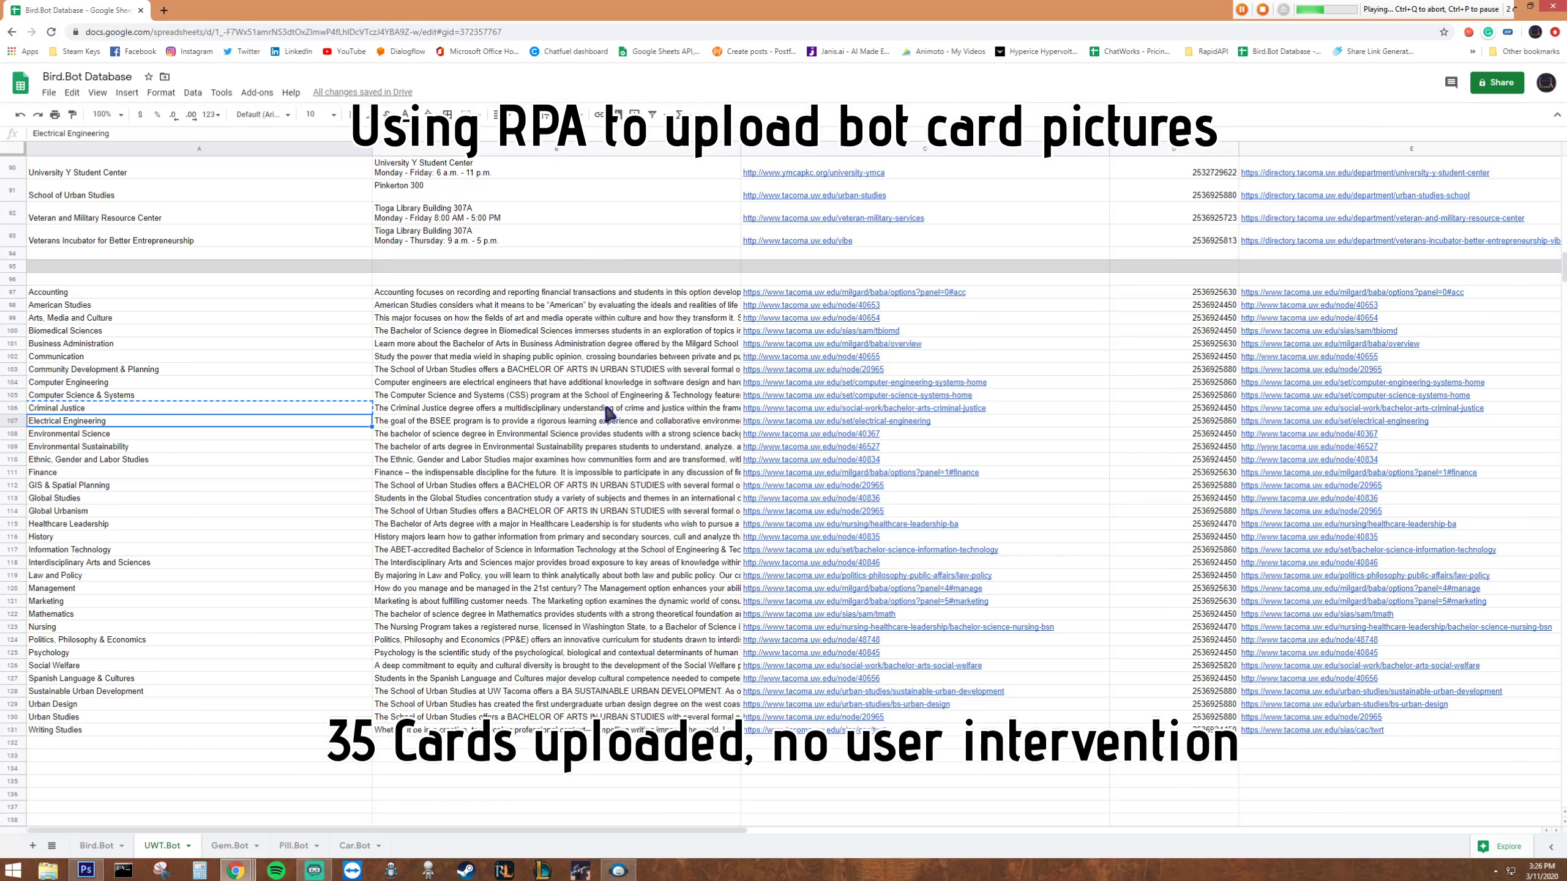
{"action": "key", "text": "ctrl+c"}
{"action": "key", "text": "Down"}
{"action": "key", "text": "alt+Tab"}
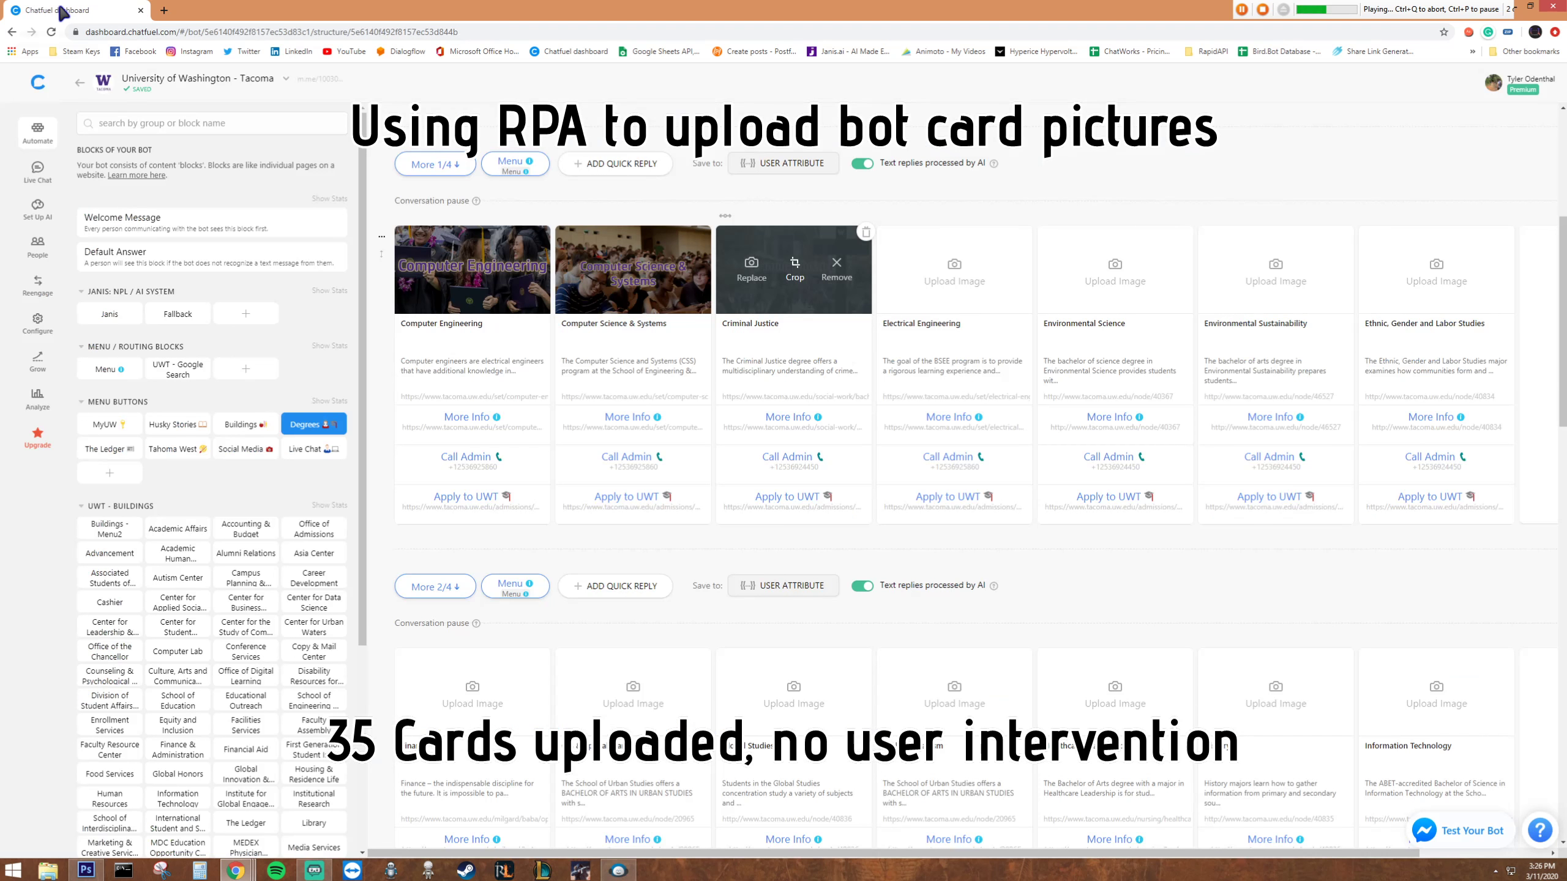
{"action": "left_click", "coordinate": [954, 276]}
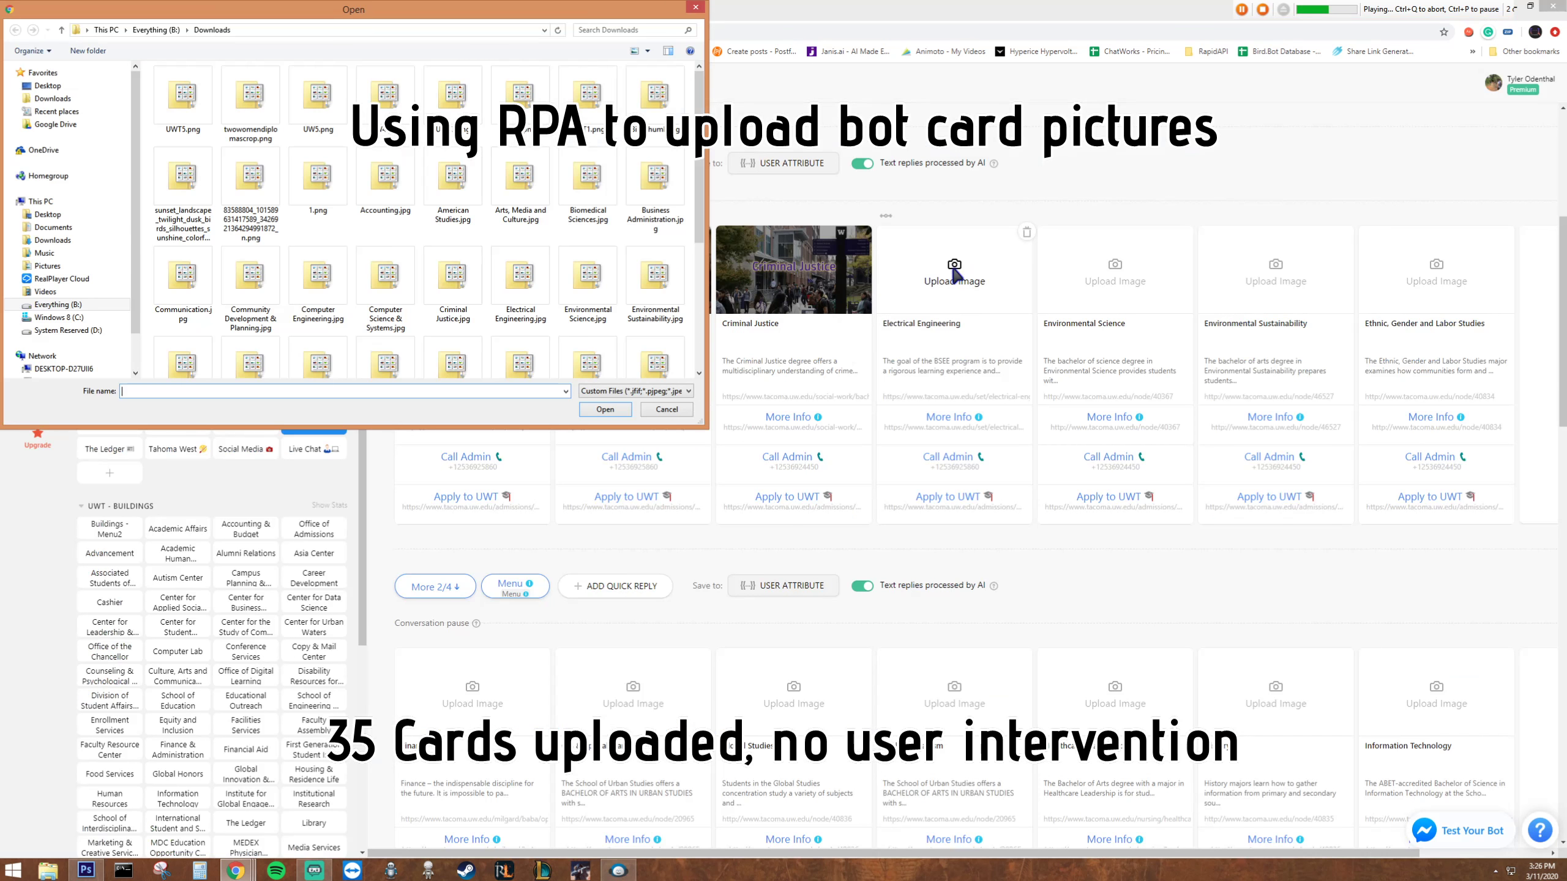
{"action": "key", "text": "ctrl+v"}
{"action": "type", "text": ".jpg"}
{"action": "left_click", "coordinate": [605, 409]}
Copy the Environmental Science name from the spreadsheet and upload Environmental Science.jpg to the Environmental Science card in Chatfuel.
{"action": "key", "text": "alt+Tab"}
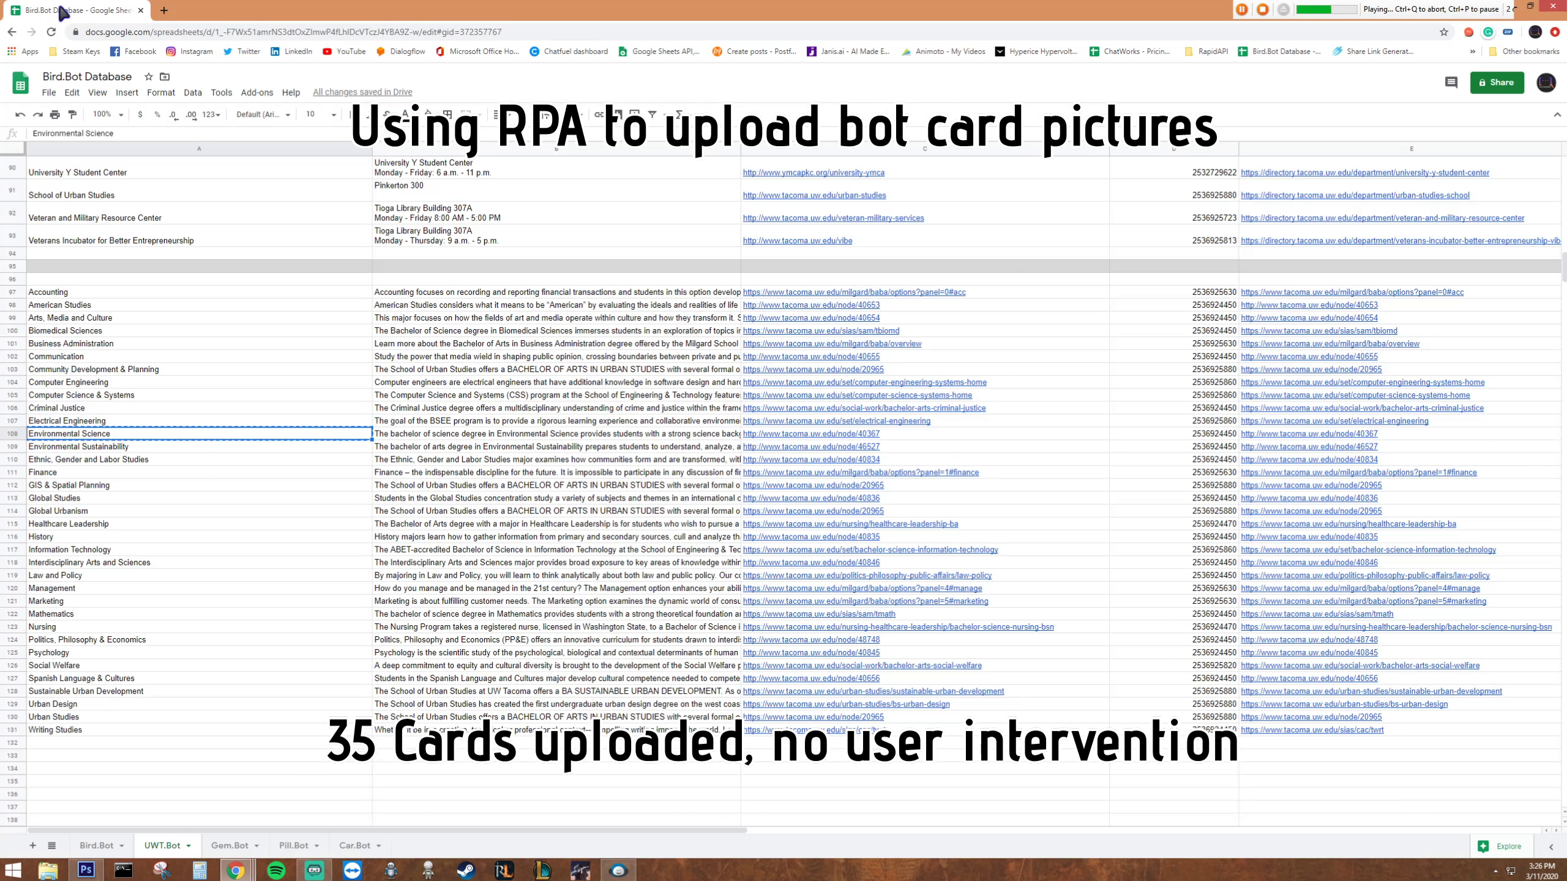
{"action": "key", "text": "ctrl+c"}
{"action": "key", "text": "Down"}
{"action": "key", "text": "alt+Tab"}
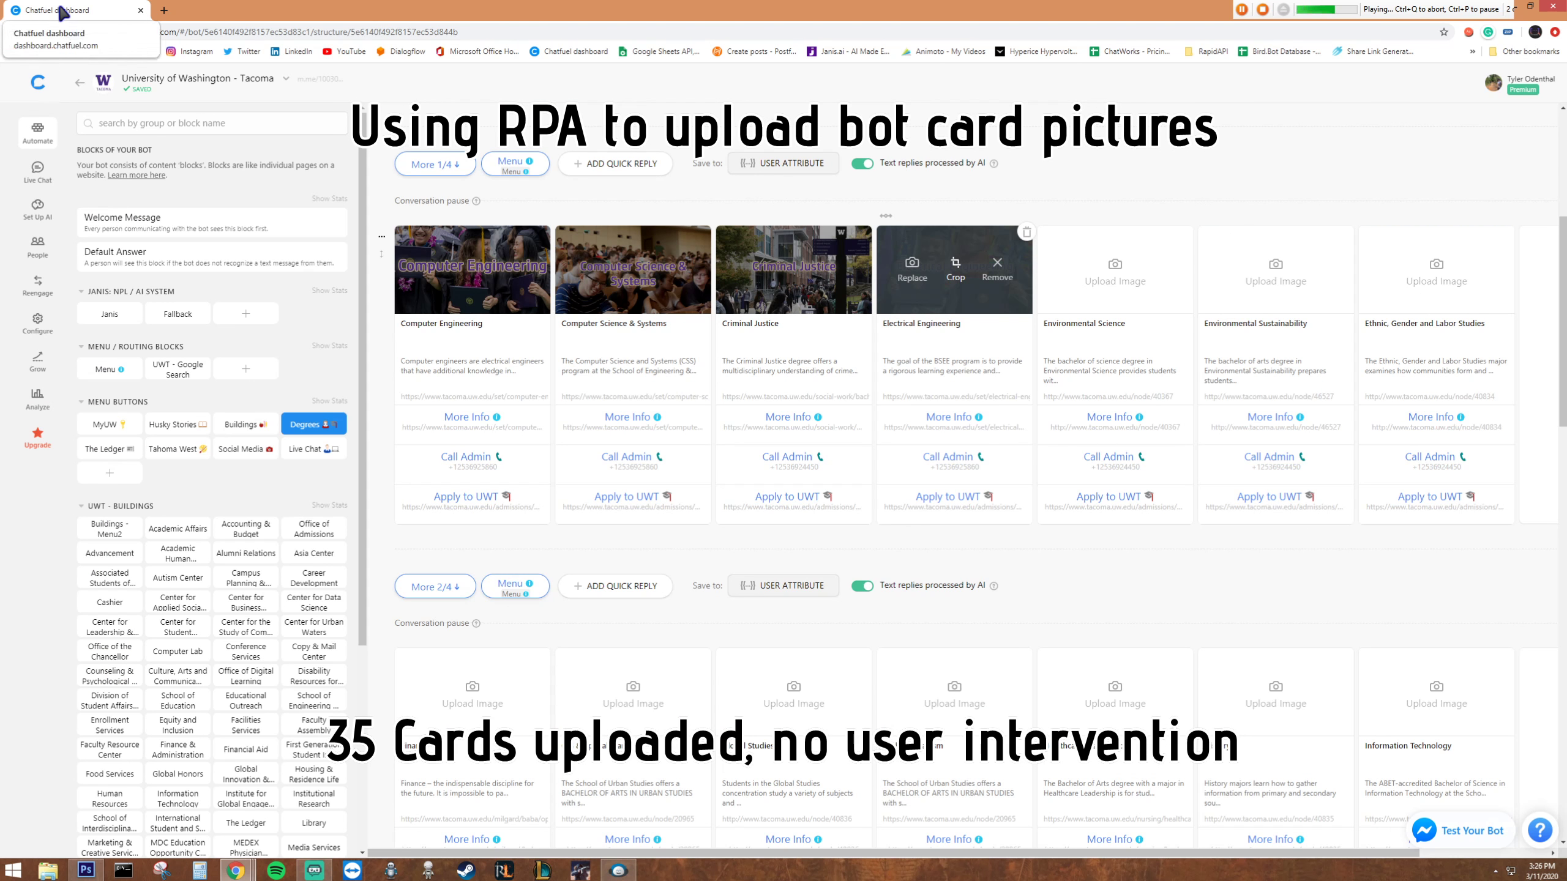
{"action": "left_click", "coordinate": [1115, 276]}
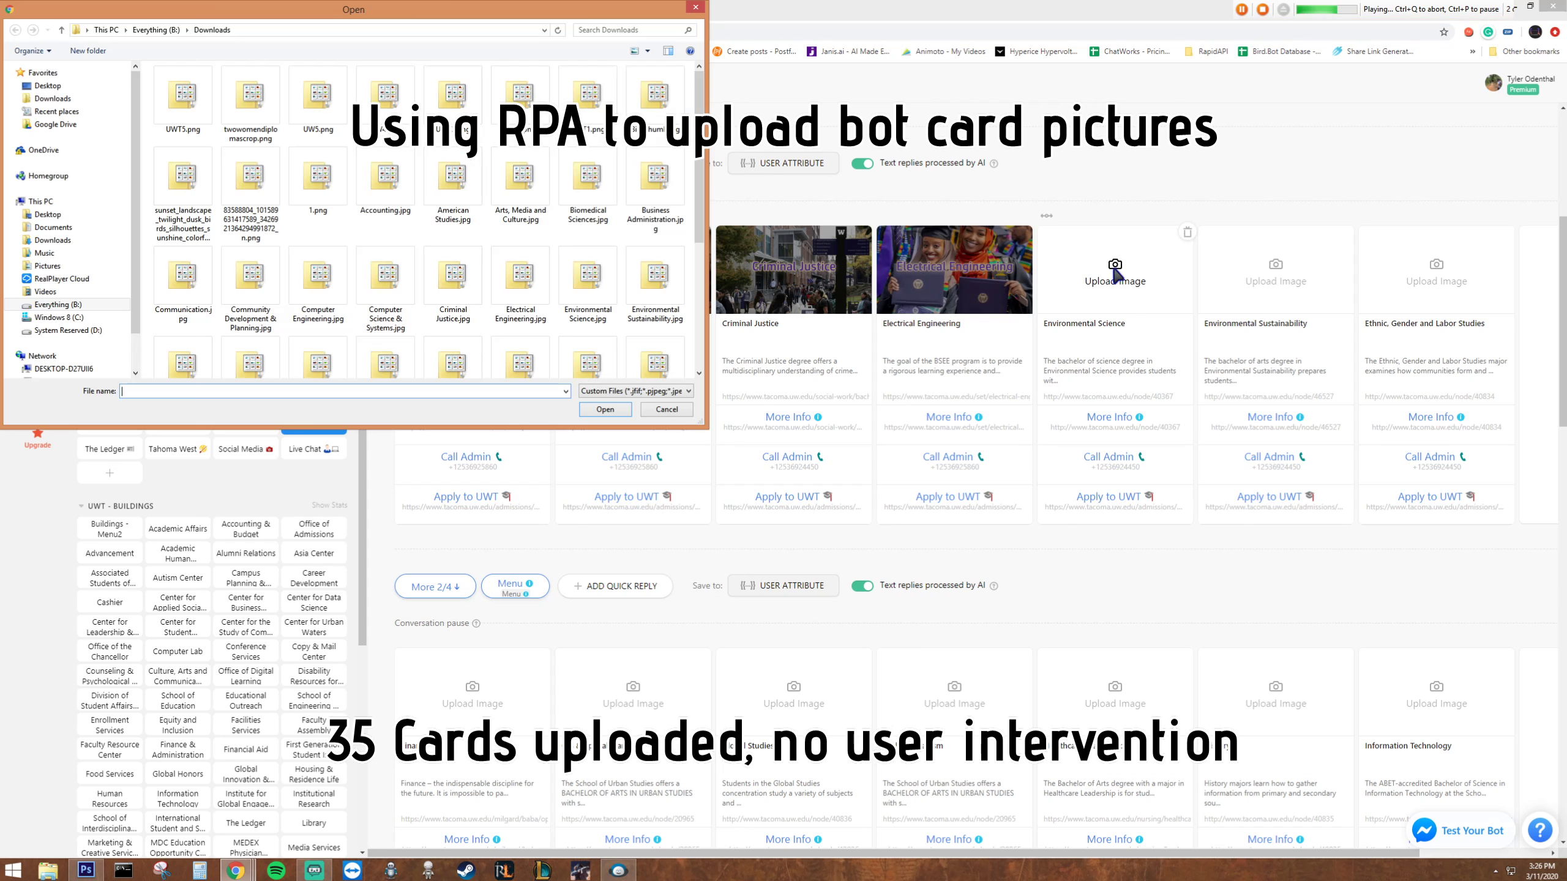
{"action": "type", "text": "Environmental Science.jpg"}
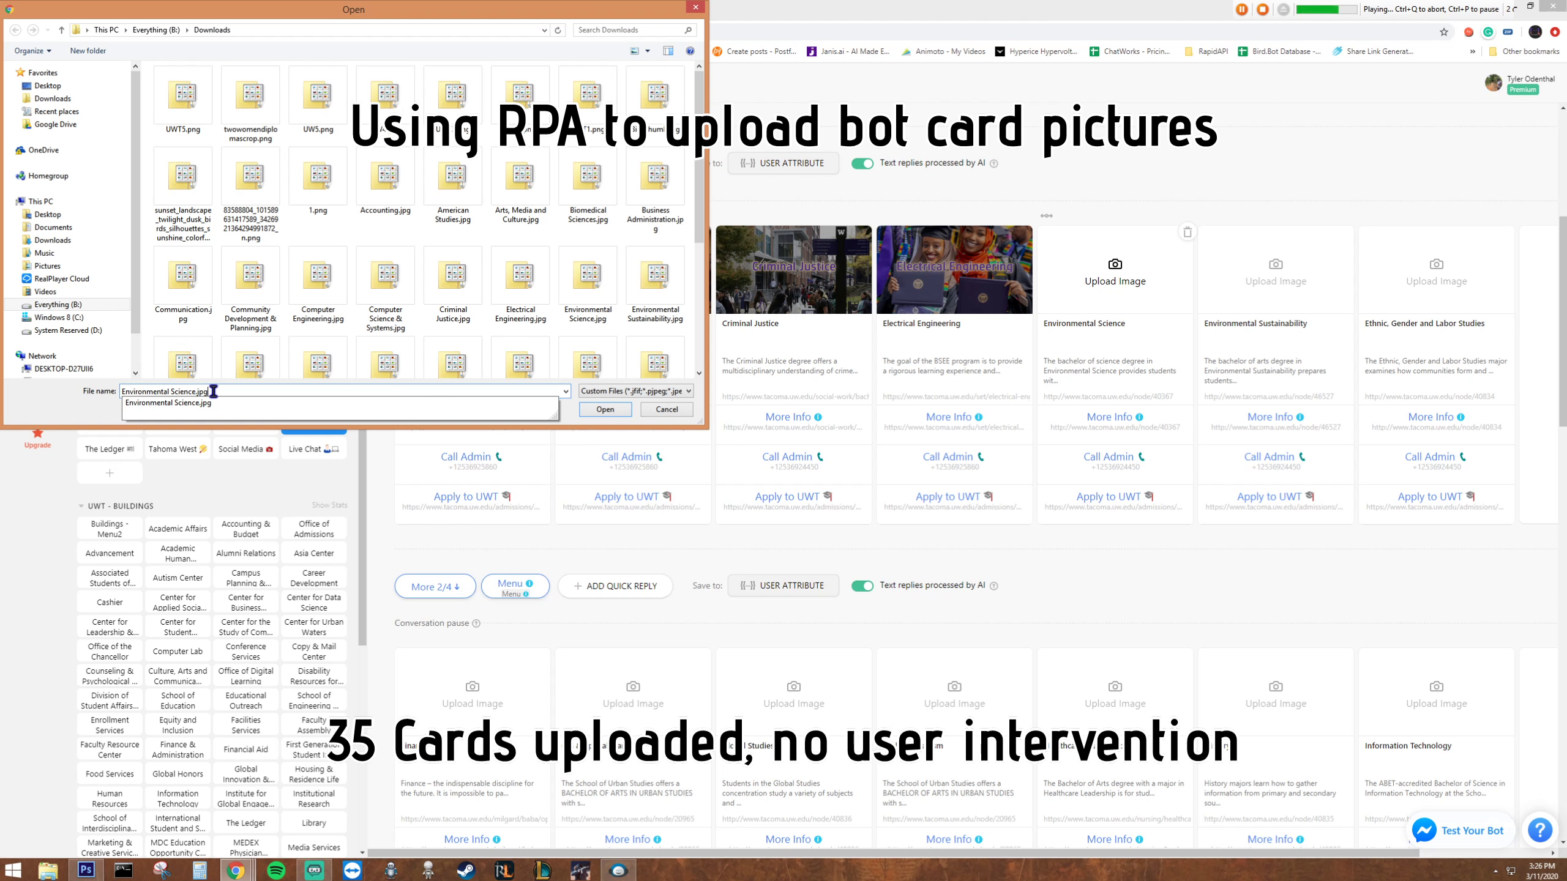
{"action": "left_click", "coordinate": [604, 409]}
Copy the Environmental Sustainability name from the spreadsheet and upload Environmental Sustainability.jpg to the Environmental Sustainability card in Chatfuel.
{"action": "key", "text": "alt+Tab"}
{"action": "key", "text": "ctrl+c"}
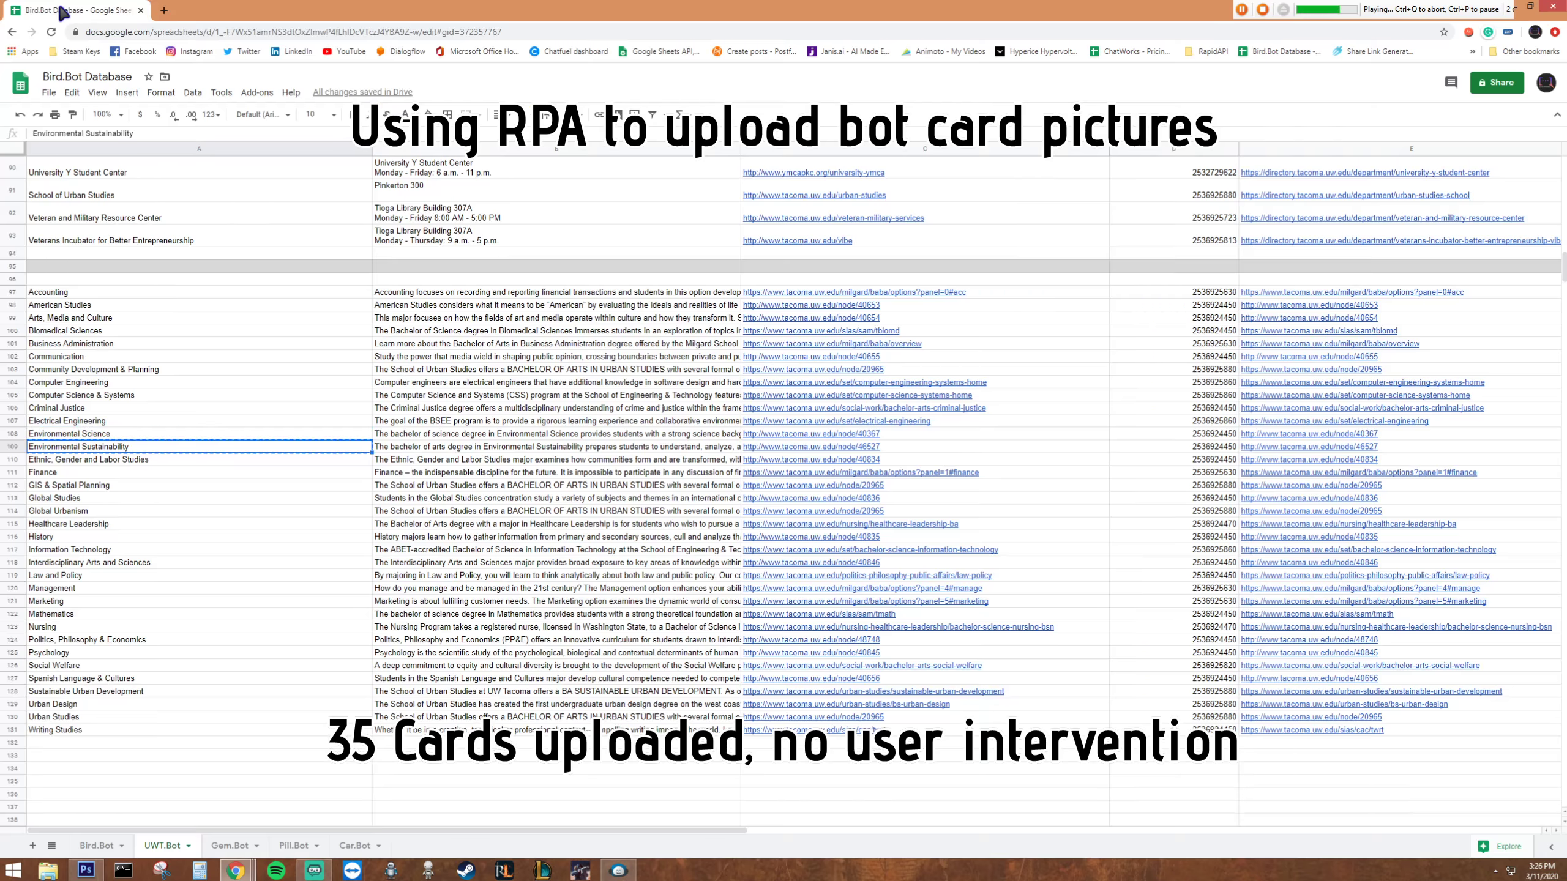
{"action": "key", "text": "Down"}
{"action": "key", "text": "alt+Tab"}
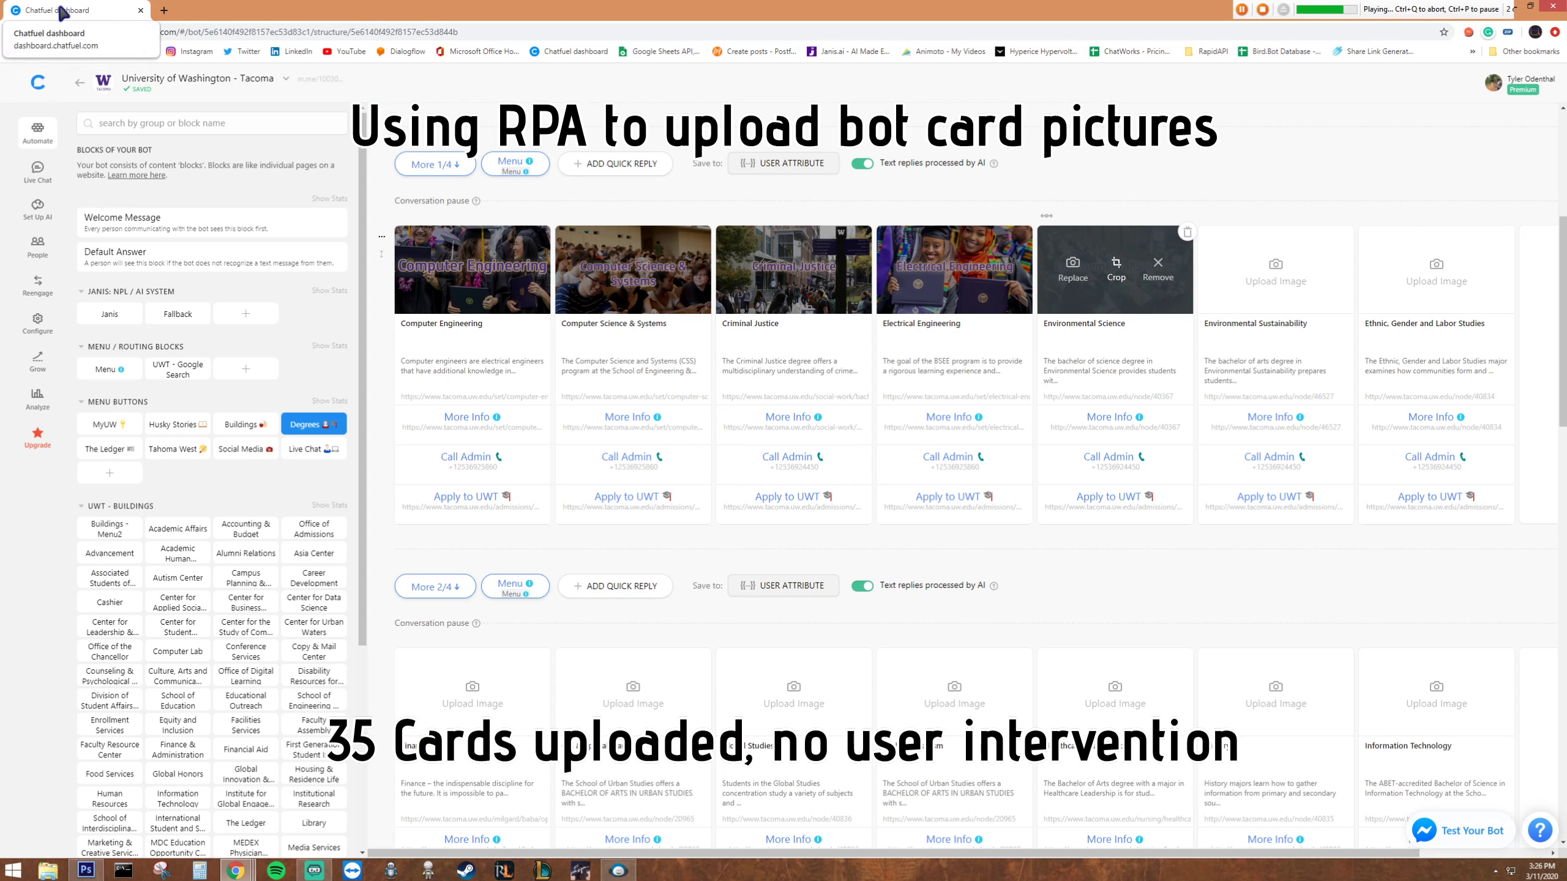
{"action": "left_click", "coordinate": [1275, 275]}
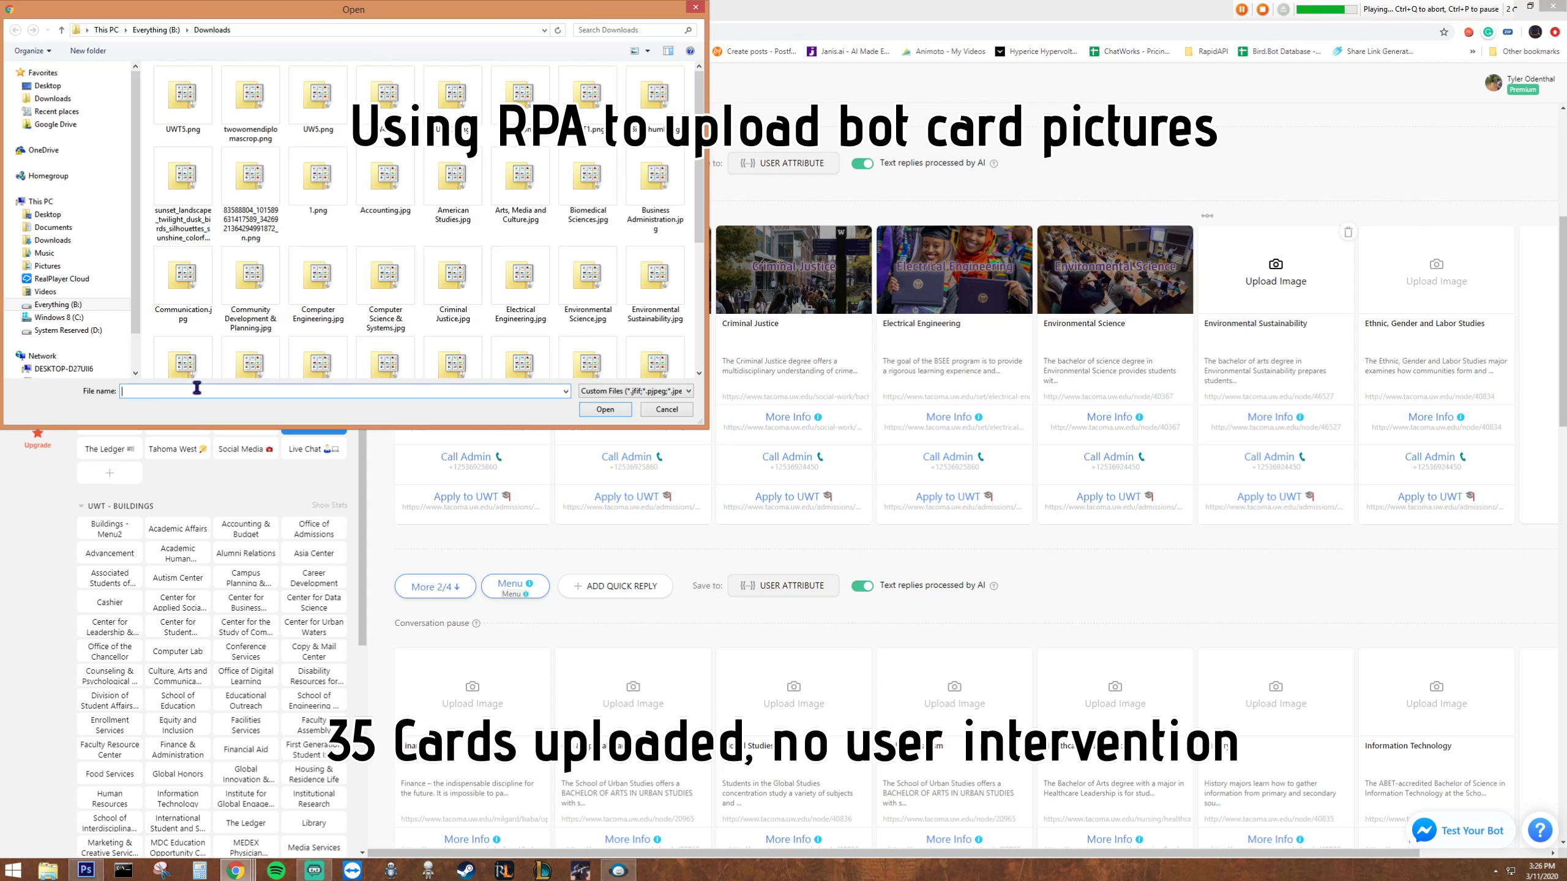
{"action": "key", "text": "ctrl+v"}
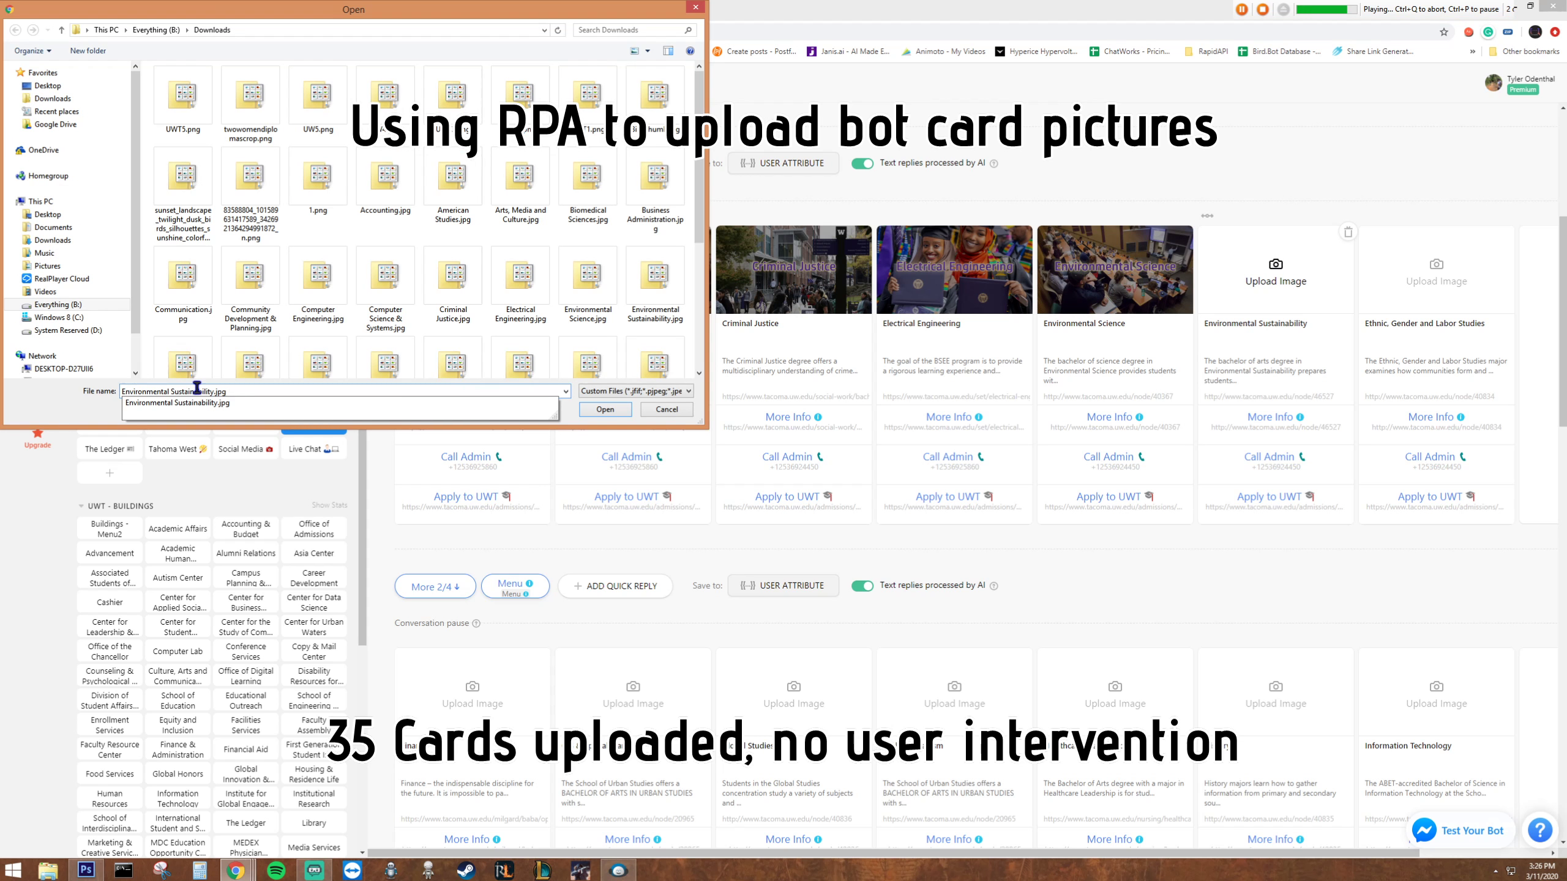
{"action": "key", "text": "Return"}
Copy the Ethnic, Gender and Labor Studies name from the spreadsheet and upload Ethnic, Gender and Labor Studies.jpg to its card in Chatfuel.
{"action": "key", "text": "alt+Tab"}
{"action": "key", "text": "Down"}
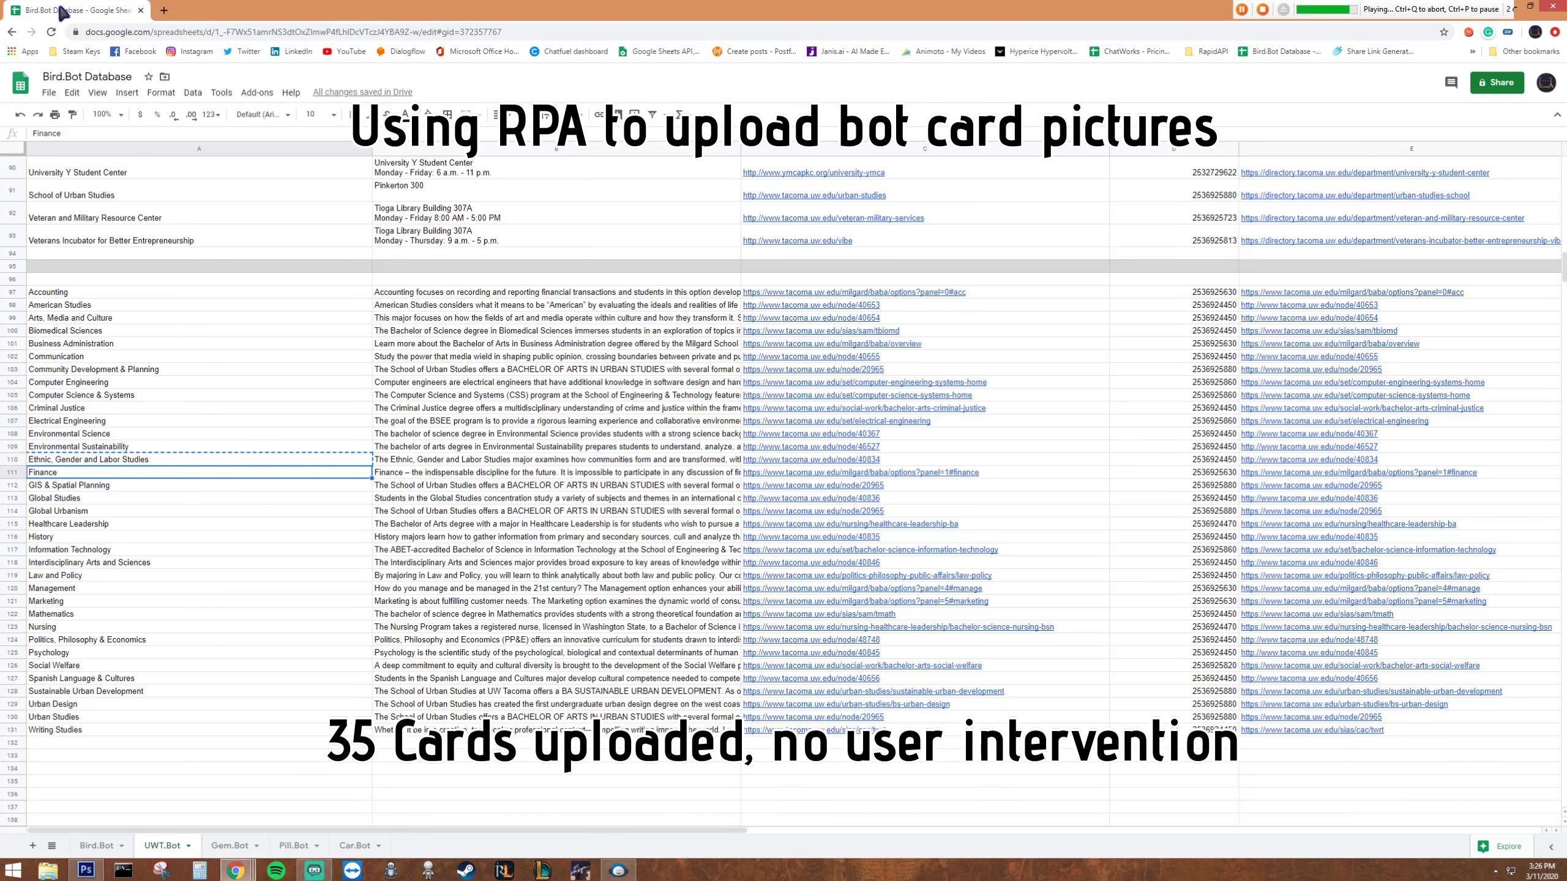
{"action": "key", "text": "alt+Tab"}
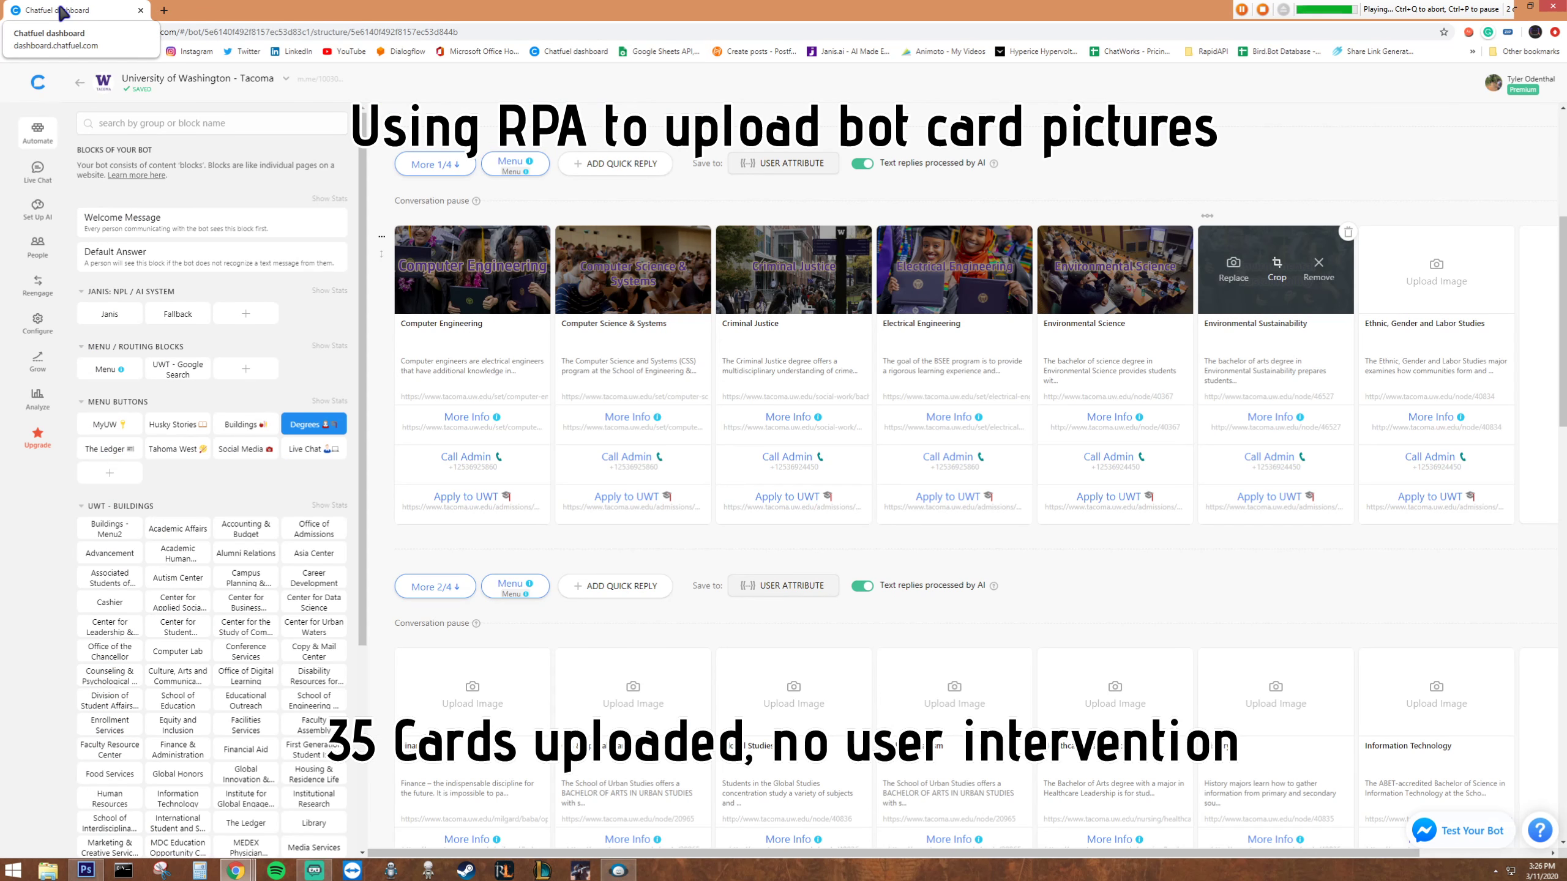
{"action": "left_click", "coordinate": [1435, 272]}
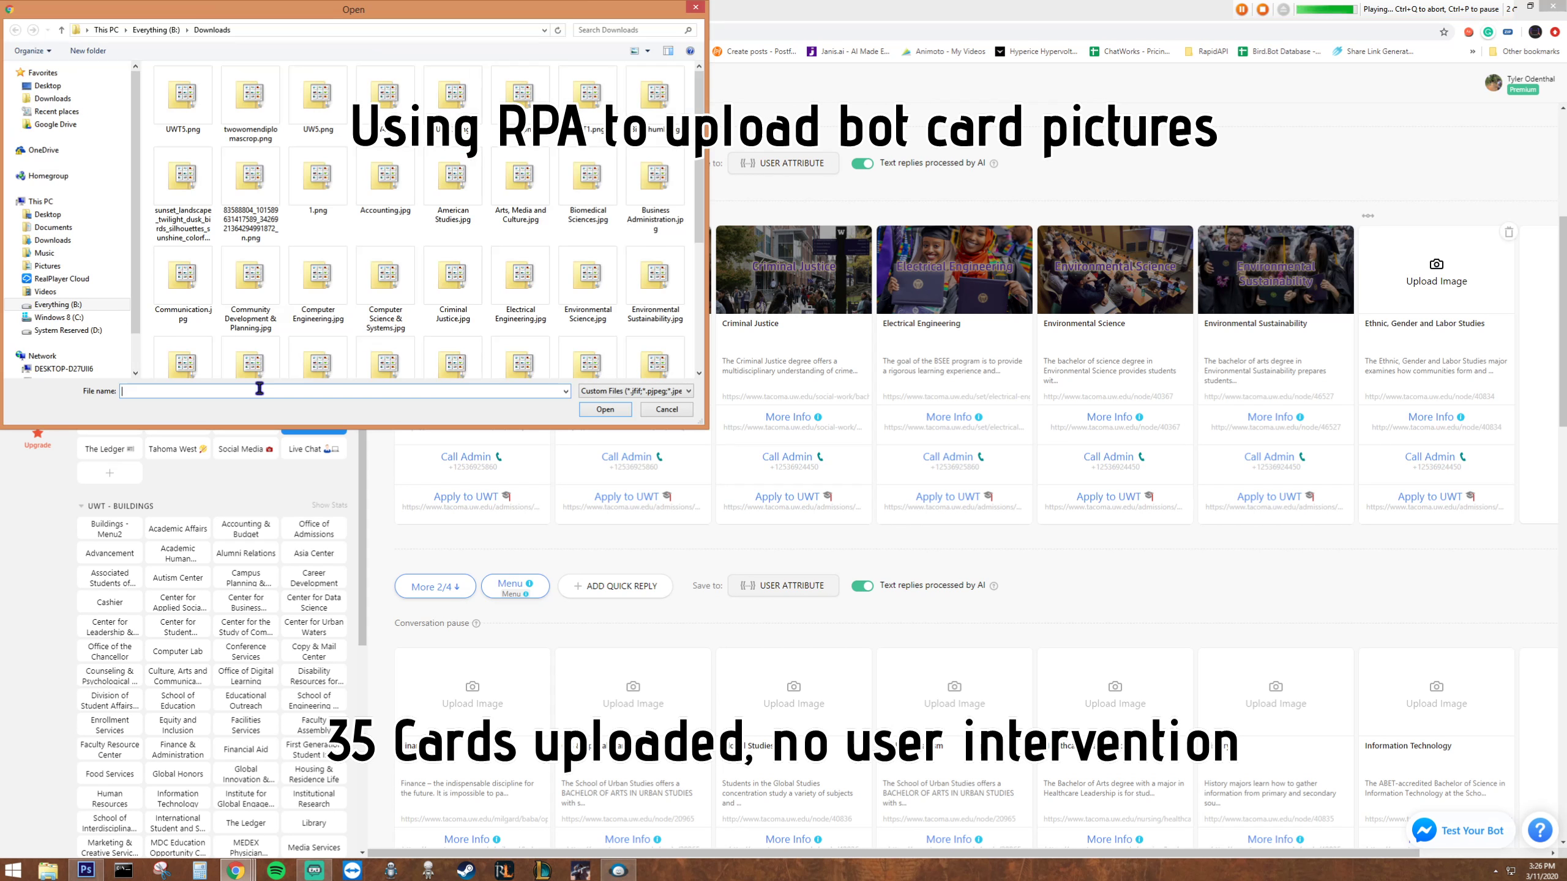
{"action": "key", "text": "ctrl+v"}
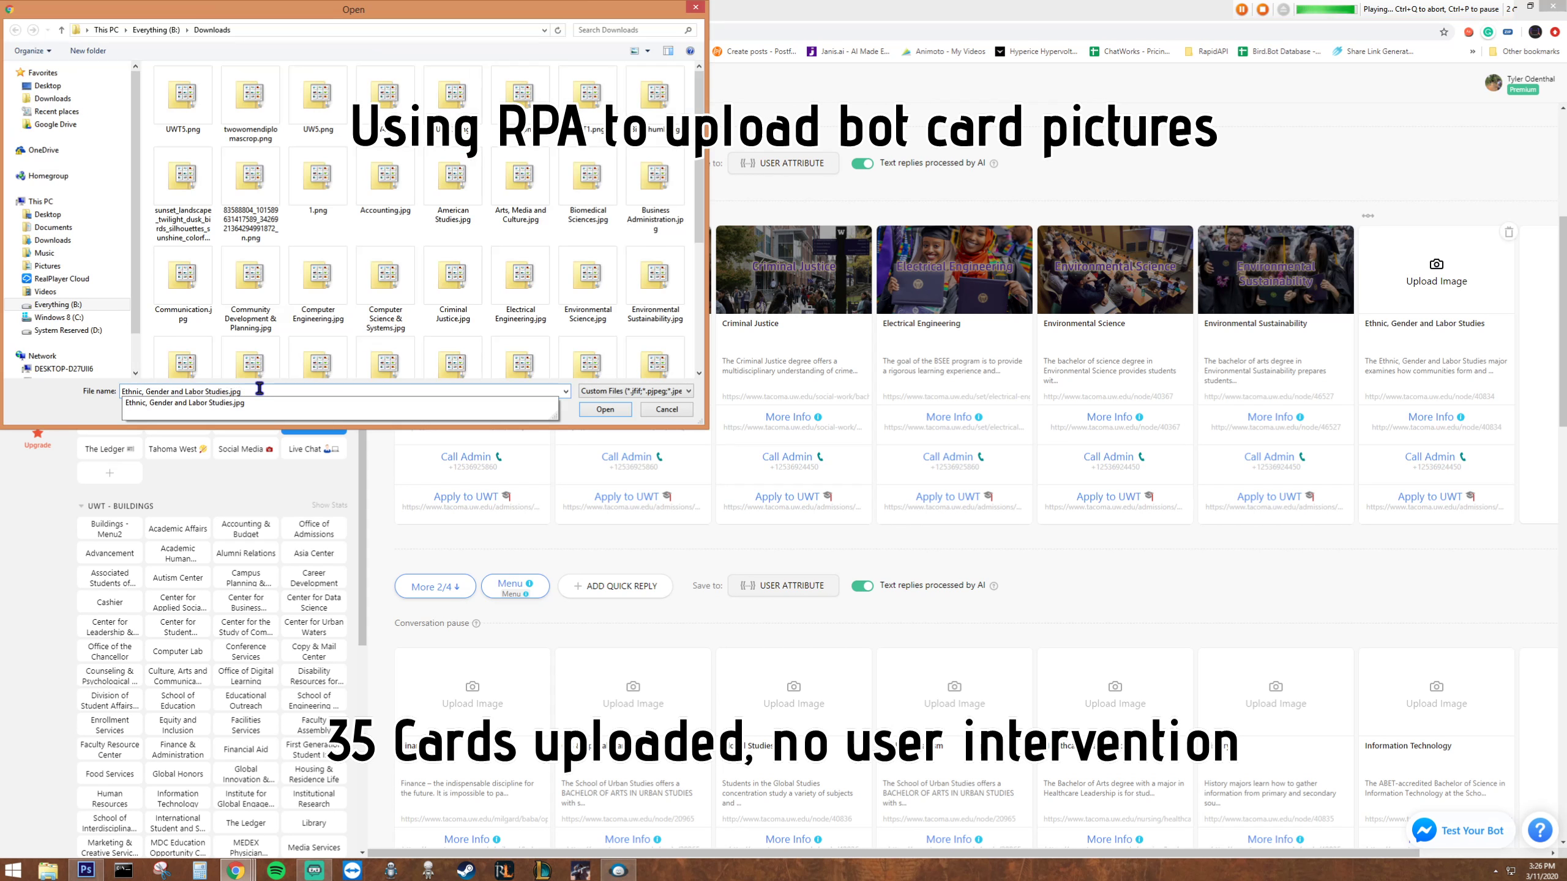
{"action": "left_click", "coordinate": [605, 409]}
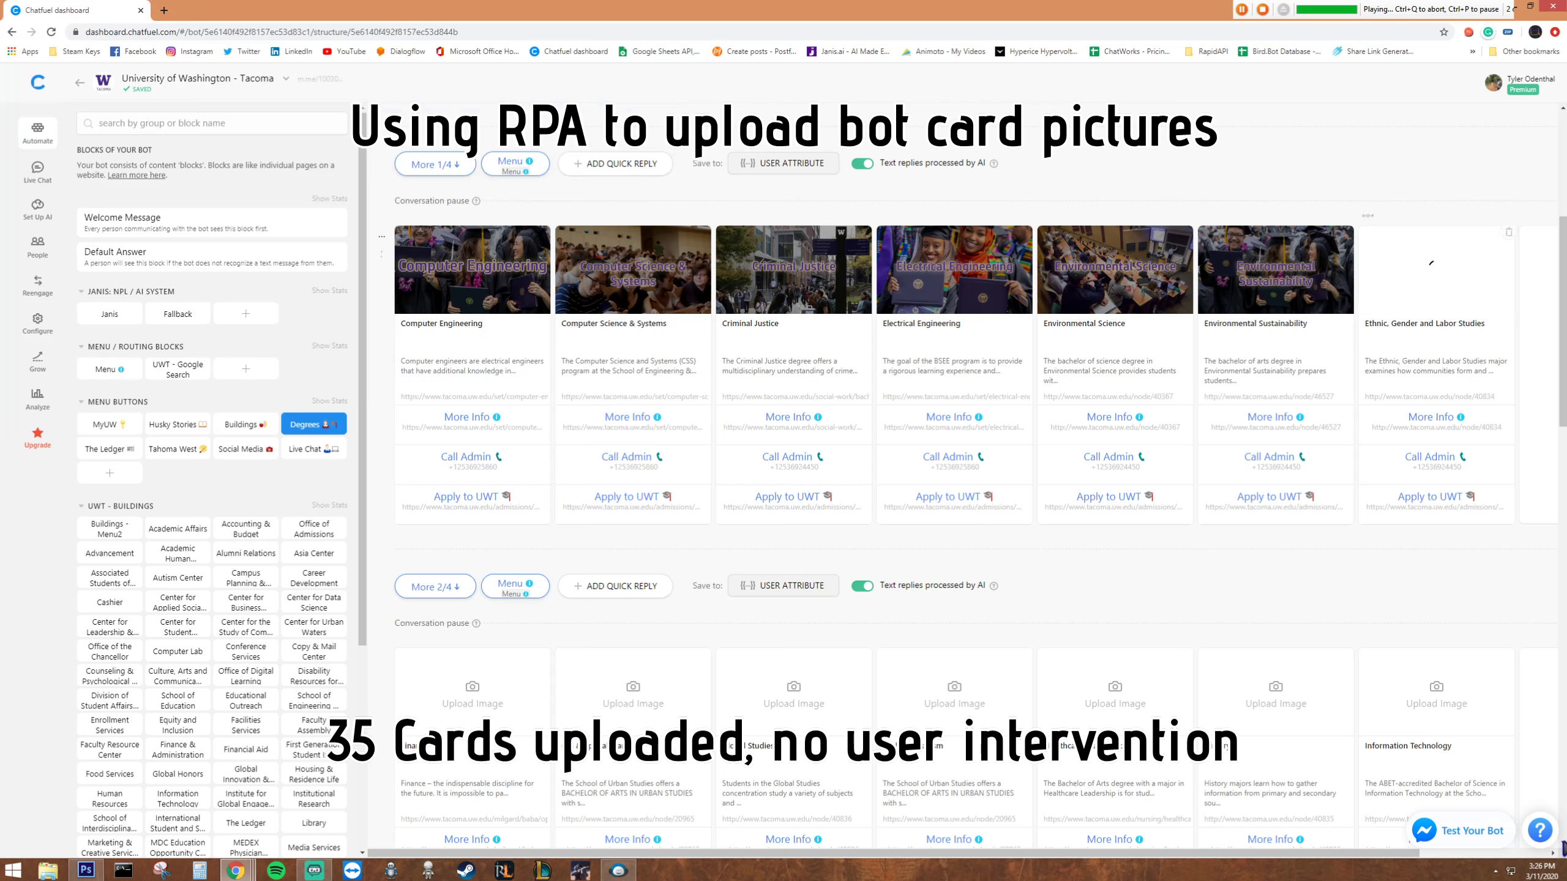
Copy the Finance name from the spreadsheet and upload Finance.jpg to the Finance card in Chatfuel's next gallery.
{"action": "scroll", "coordinate": [1431, 263], "scroll_direction": "down", "scroll_amount": 4}
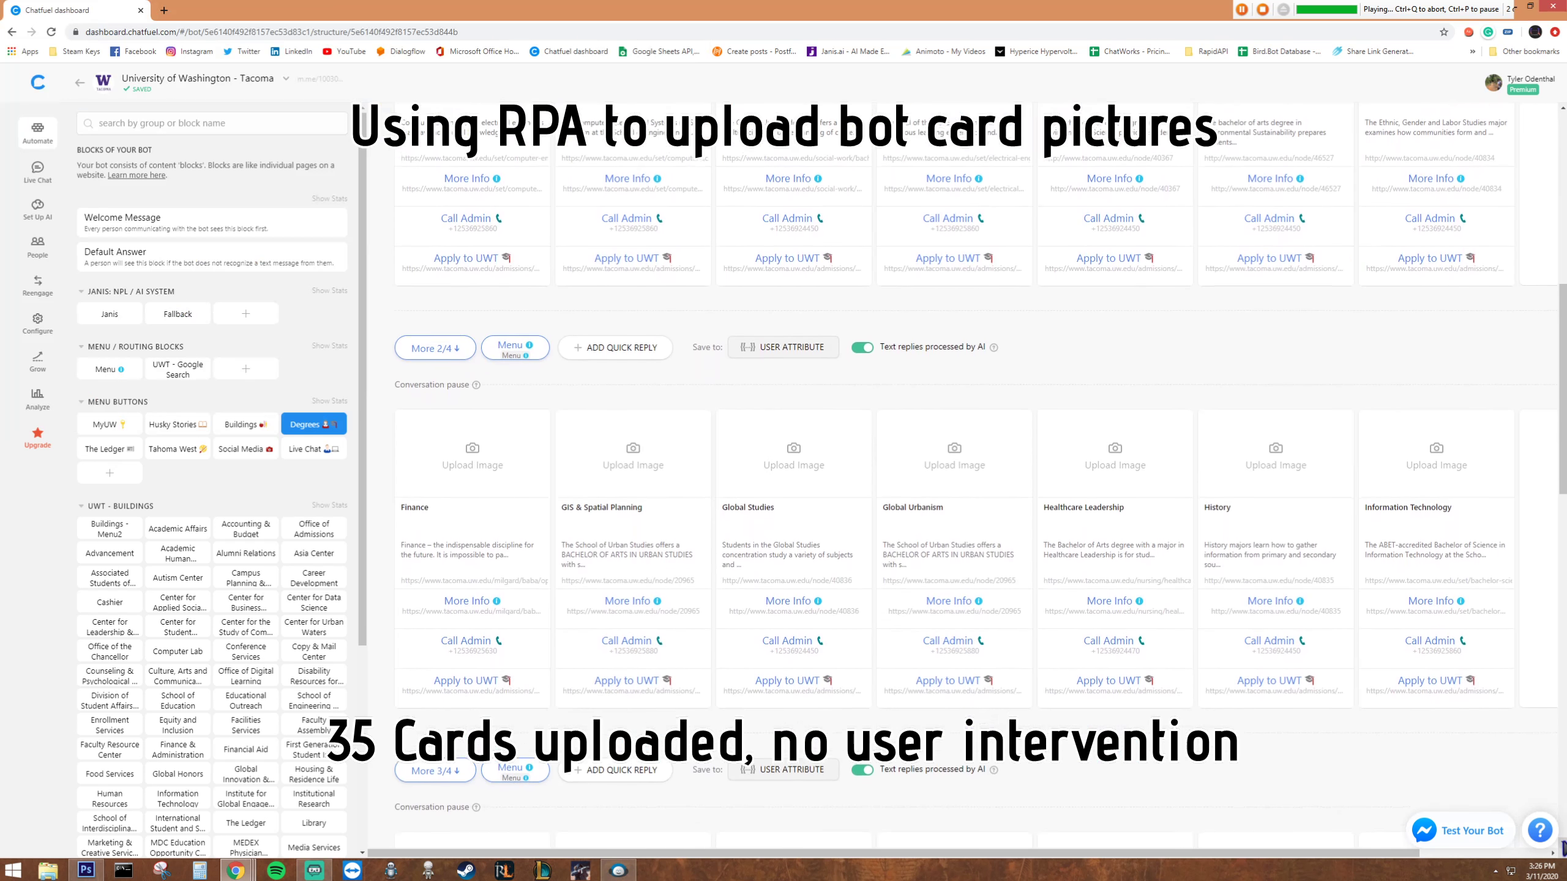
{"action": "left_click", "coordinate": [1561, 843]}
{"action": "left_click", "coordinate": [1561, 842]}
{"action": "left_click", "coordinate": [1561, 842]}
{"action": "left_click", "coordinate": [1561, 843]}
{"action": "key", "text": "alt+Tab"}
{"action": "key", "text": "Down"}
{"action": "key", "text": "ctrl+c"}
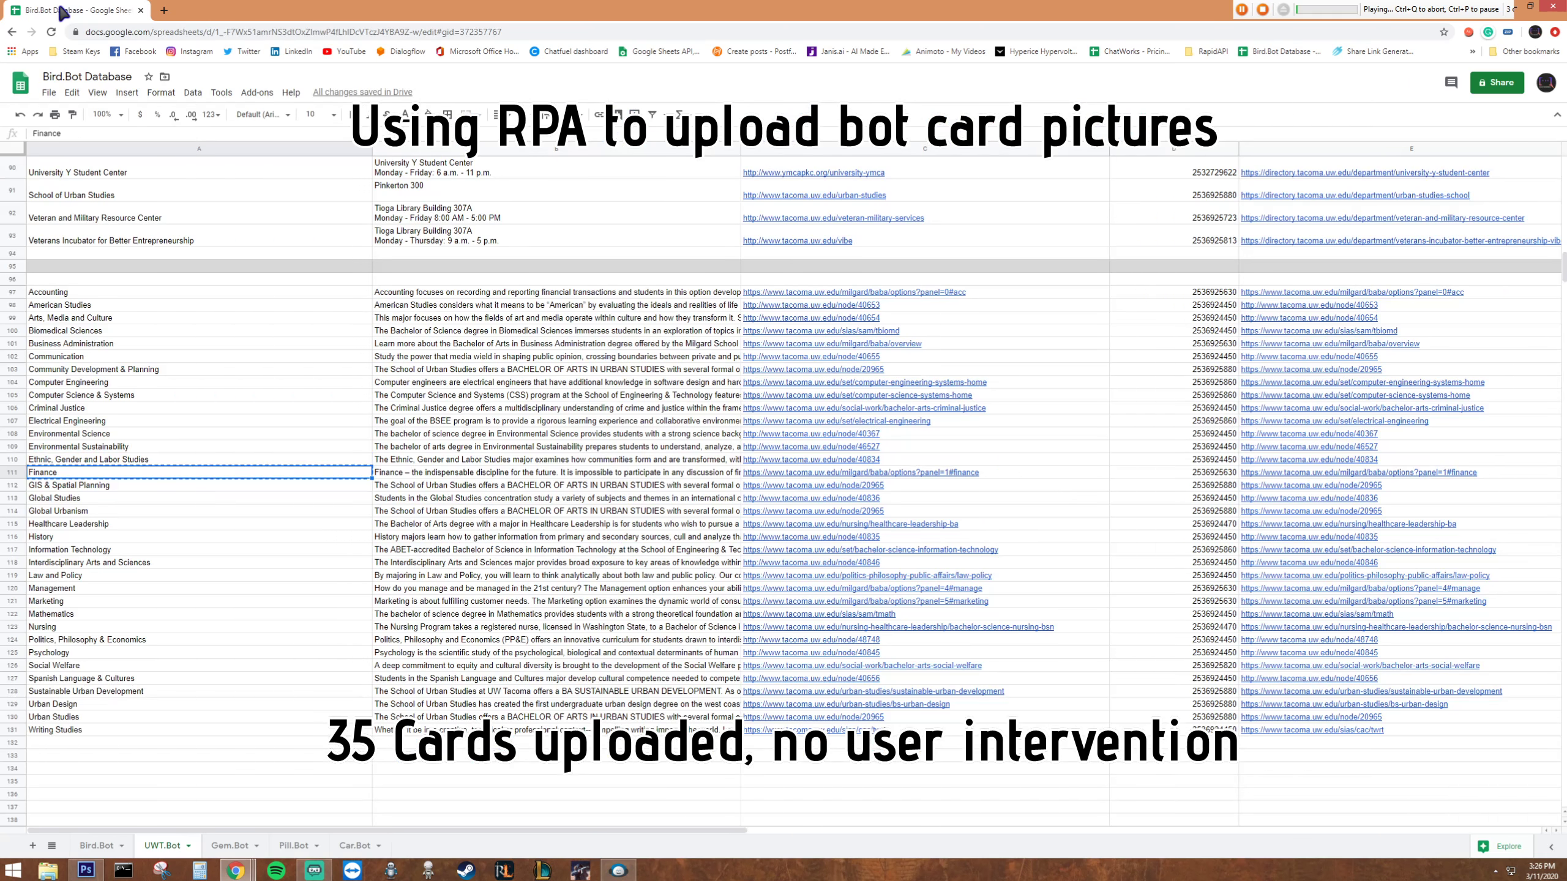
{"action": "key", "text": "alt+Tab"}
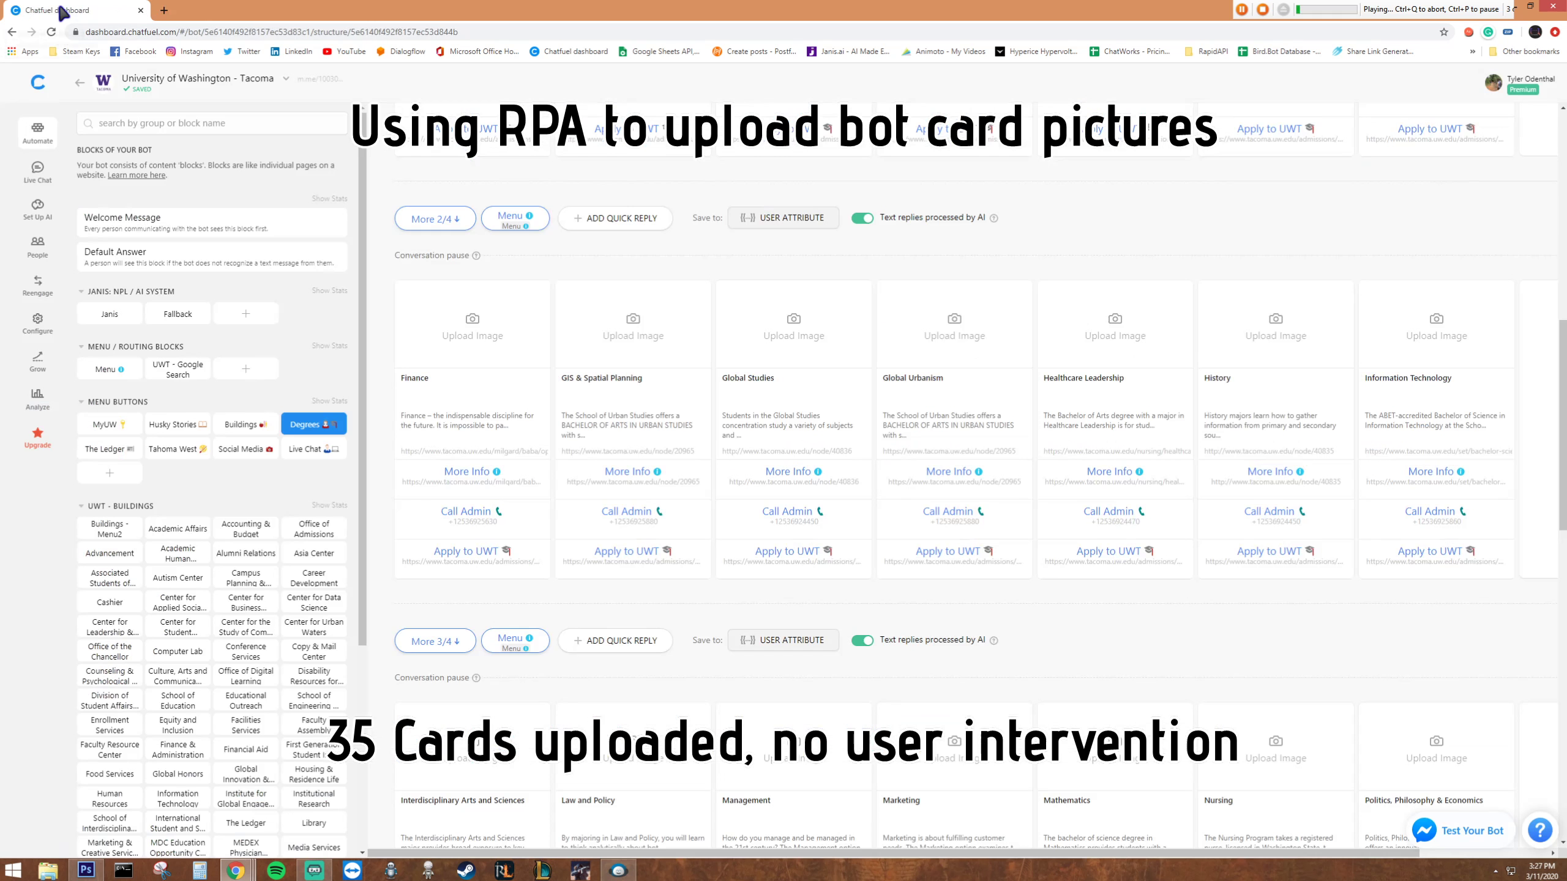
{"action": "left_click", "coordinate": [471, 327]}
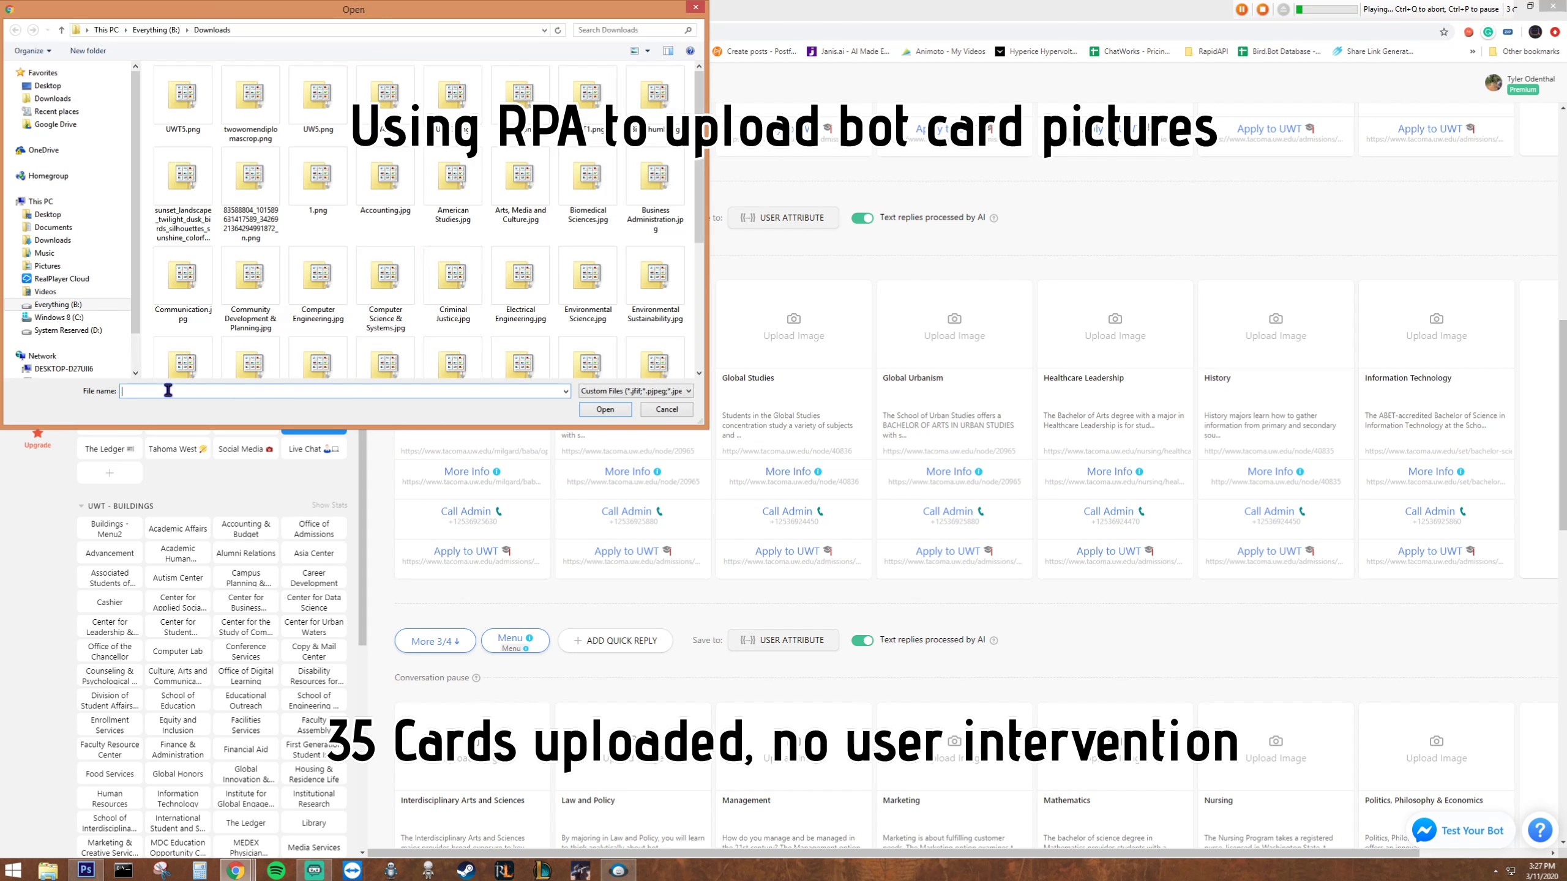
{"action": "key", "text": "ctrl+v"}
{"action": "type", "text": ".jpg"}
{"action": "key", "text": "Return"}
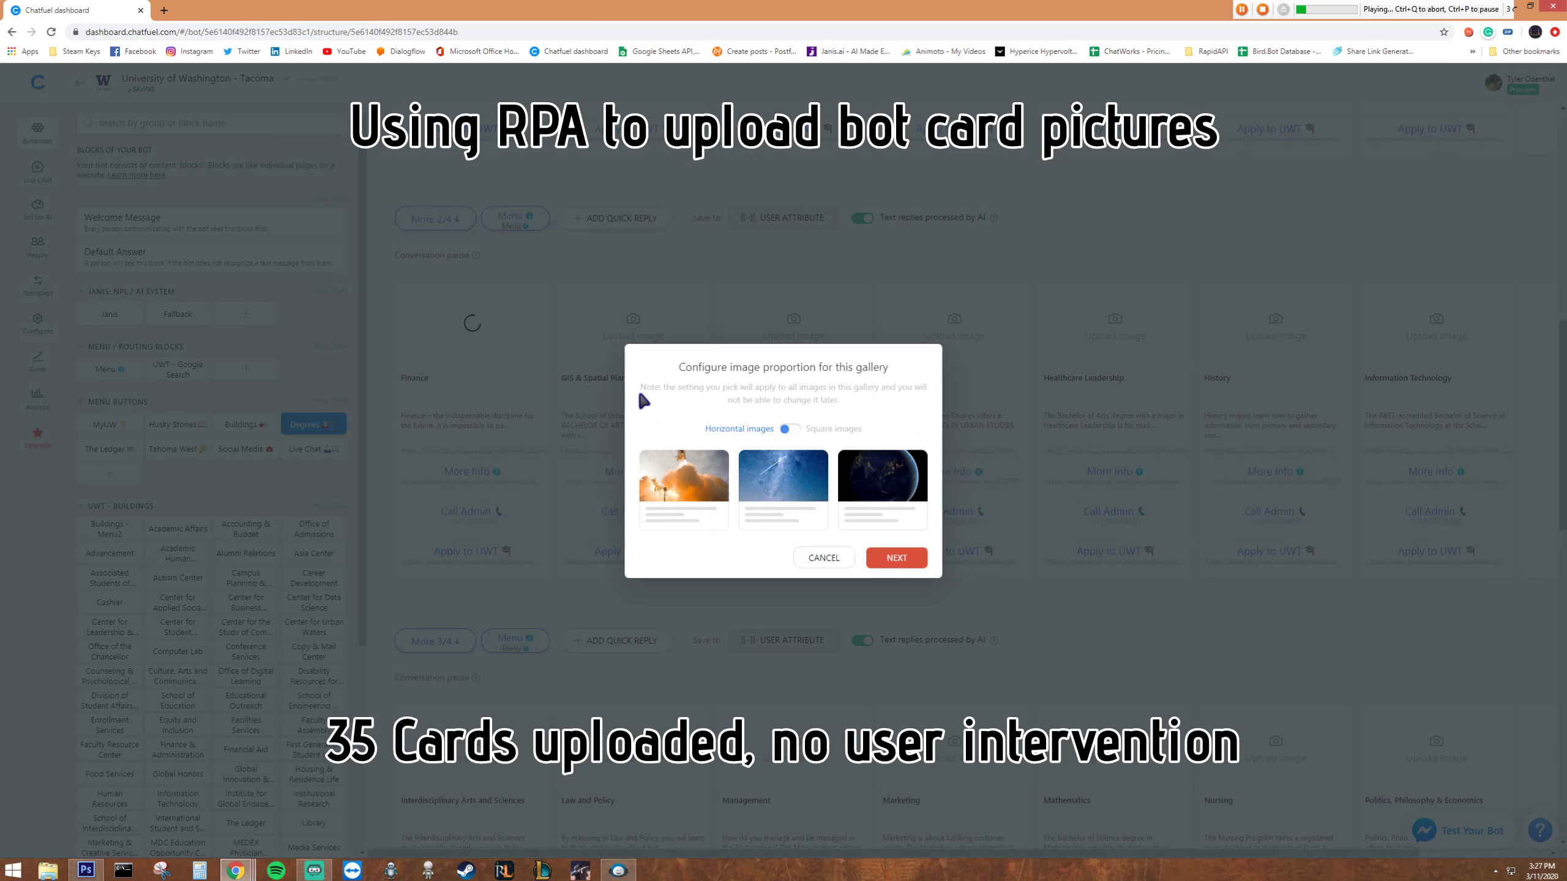
Accept horizontal images and the default crop for the Finance picture, and copy the GIS & Spatial Planning name from the spreadsheet.
{"action": "left_click", "coordinate": [898, 559]}
{"action": "key", "text": "alt+Tab"}
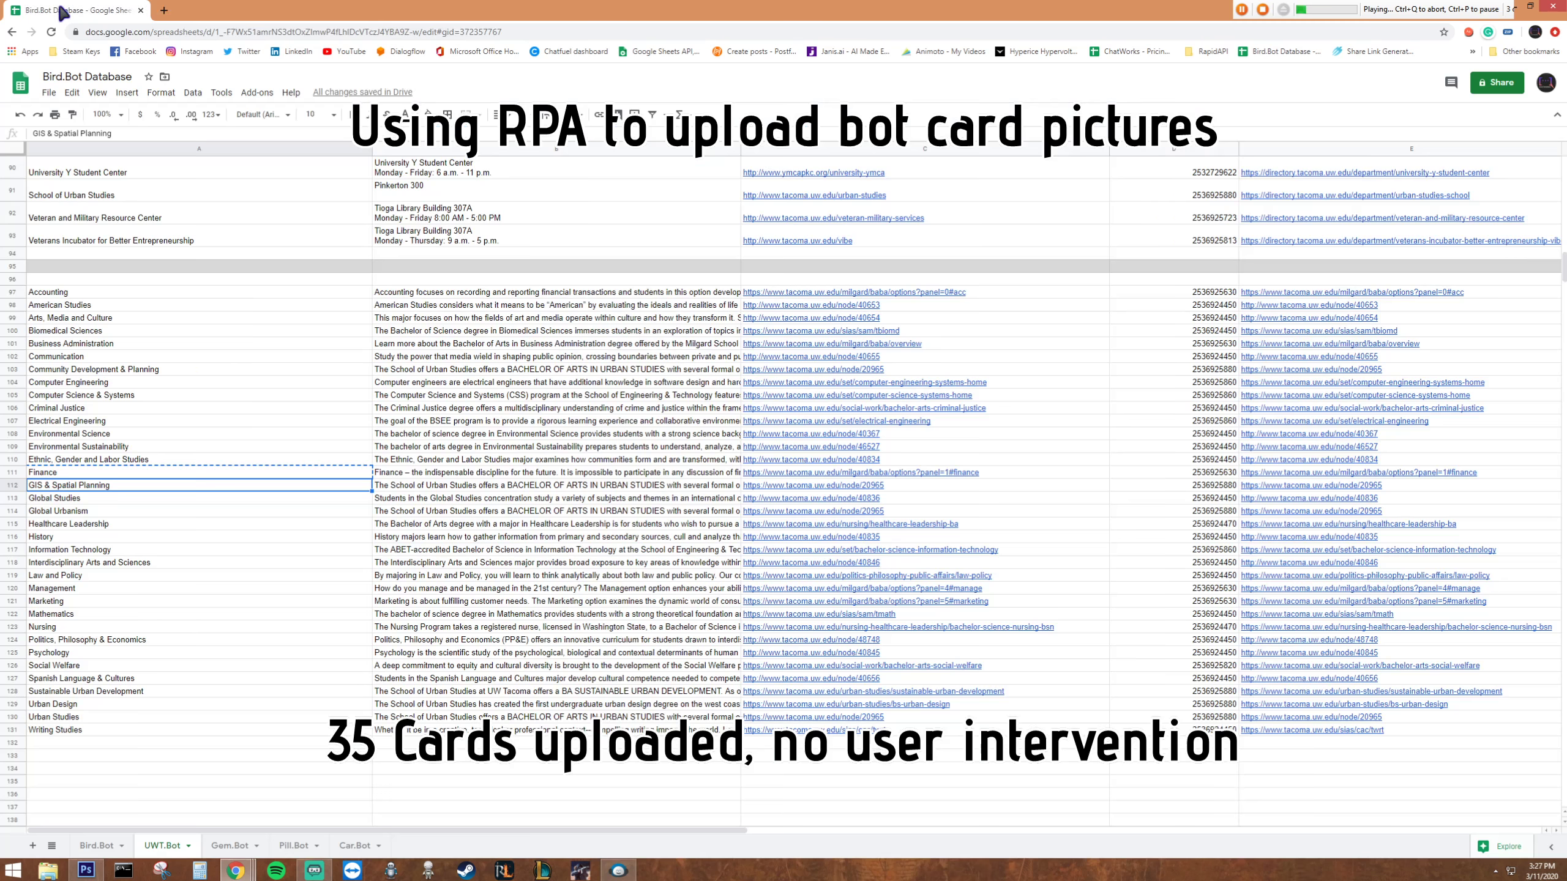
{"action": "key", "text": "ctrl+c"}
{"action": "key", "text": "Down"}
{"action": "key", "text": "alt+Tab"}
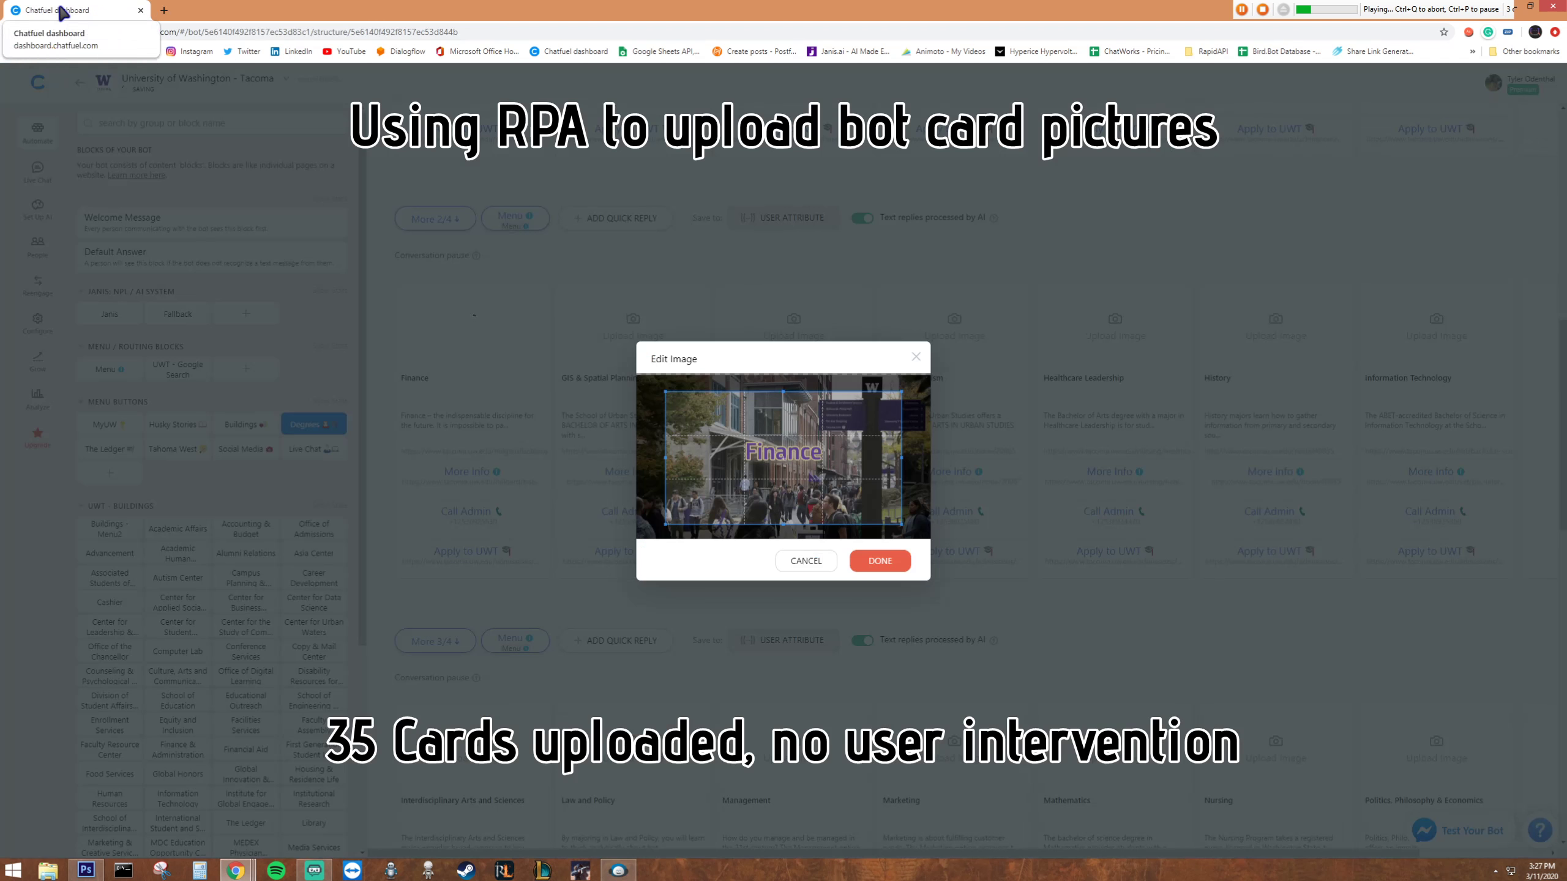
{"action": "key", "text": "Return"}
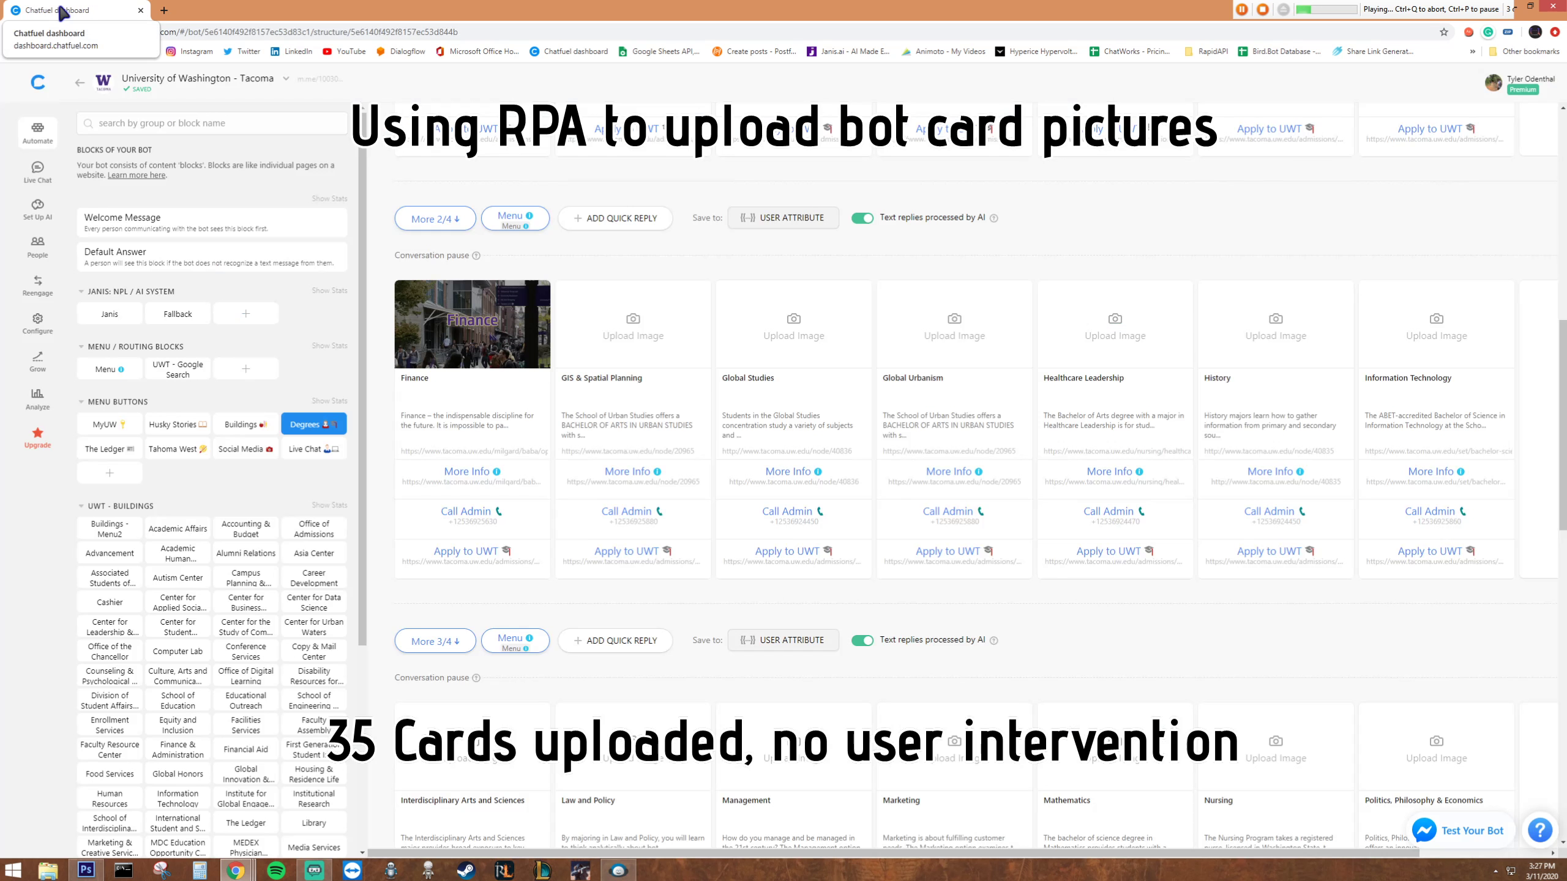
Upload GIS & Spatial Planning.jpg to the GIS & Spatial Planning card.
{"action": "left_click", "coordinate": [631, 320]}
{"action": "type", "text": "GIS & Spatial Planning"}
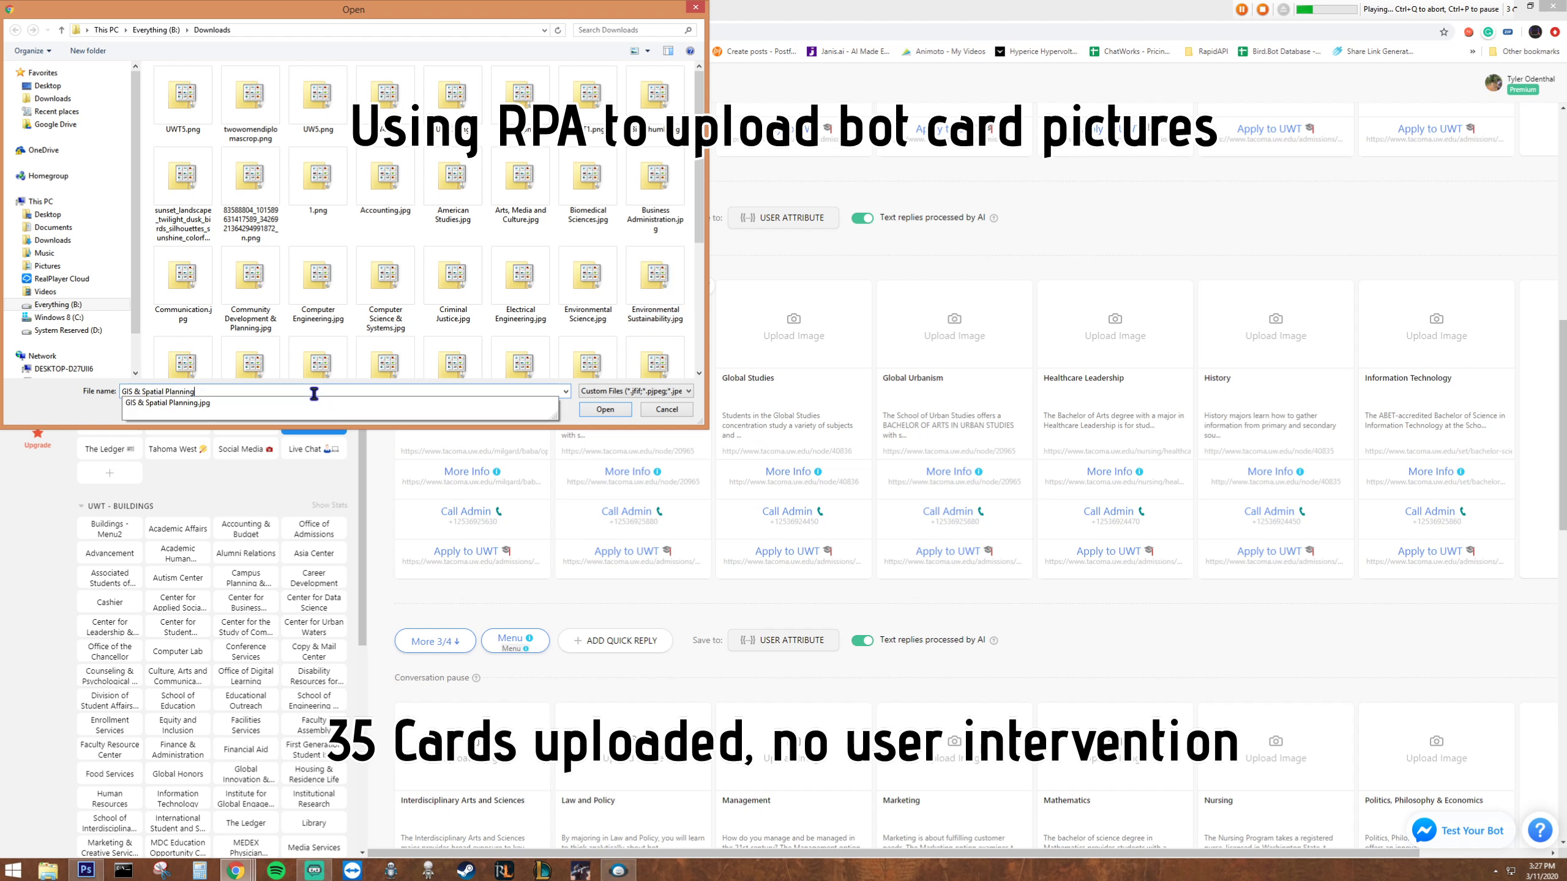
{"action": "type", "text": ".jpg"}
{"action": "left_click", "coordinate": [605, 409]}
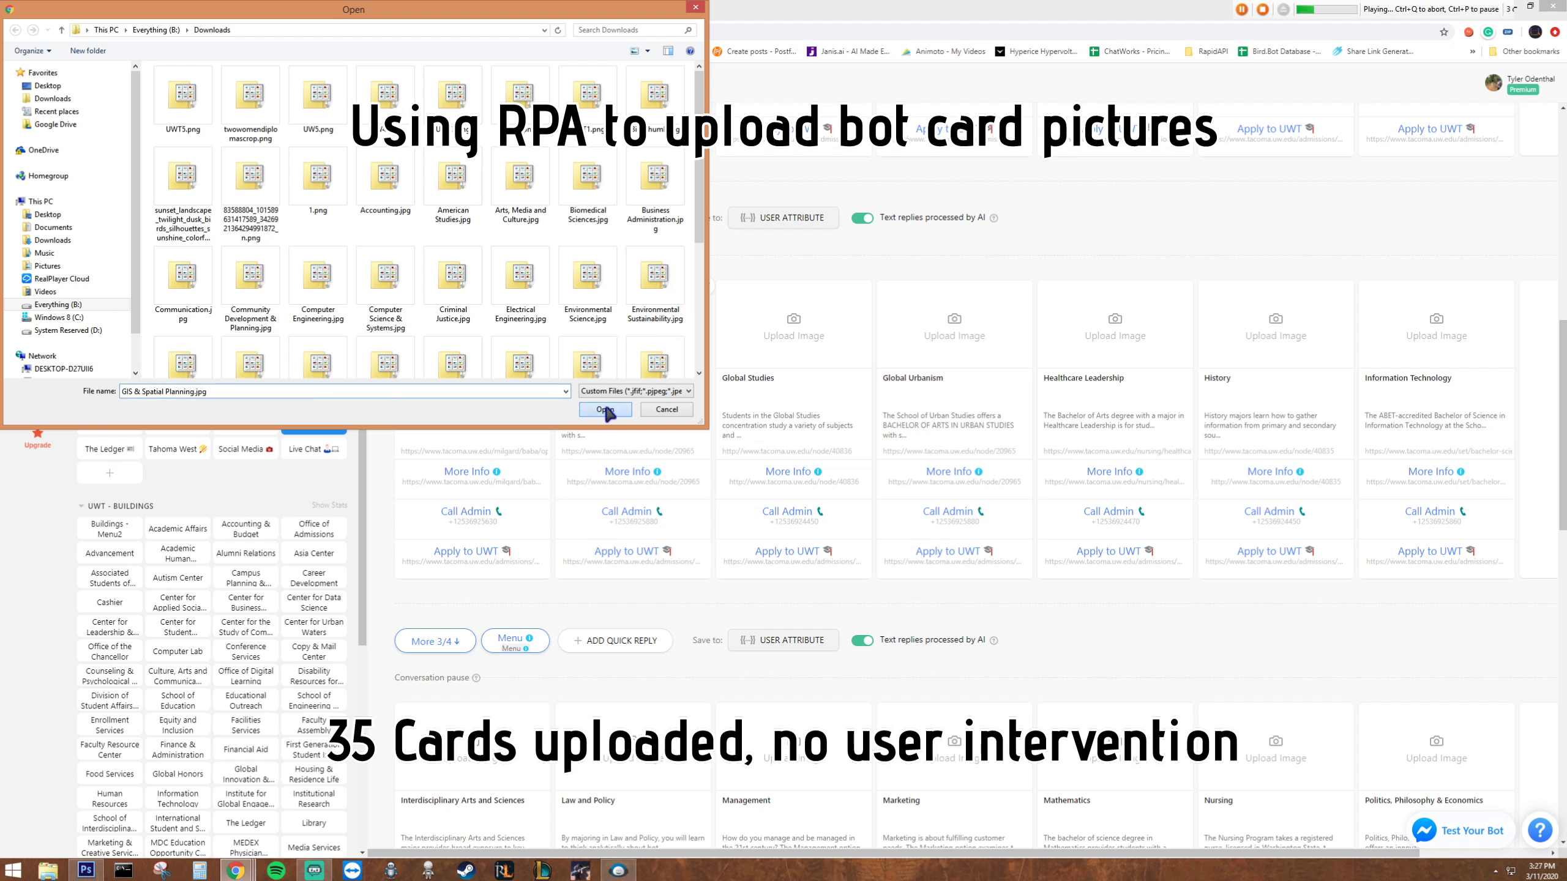
Copy the Global Studies name from the spreadsheet and upload Global Studies.jpg to the Global Studies card in Chatfuel.
{"action": "key", "text": "alt+Tab"}
{"action": "key", "text": "Down"}
{"action": "key", "text": "alt+Tab"}
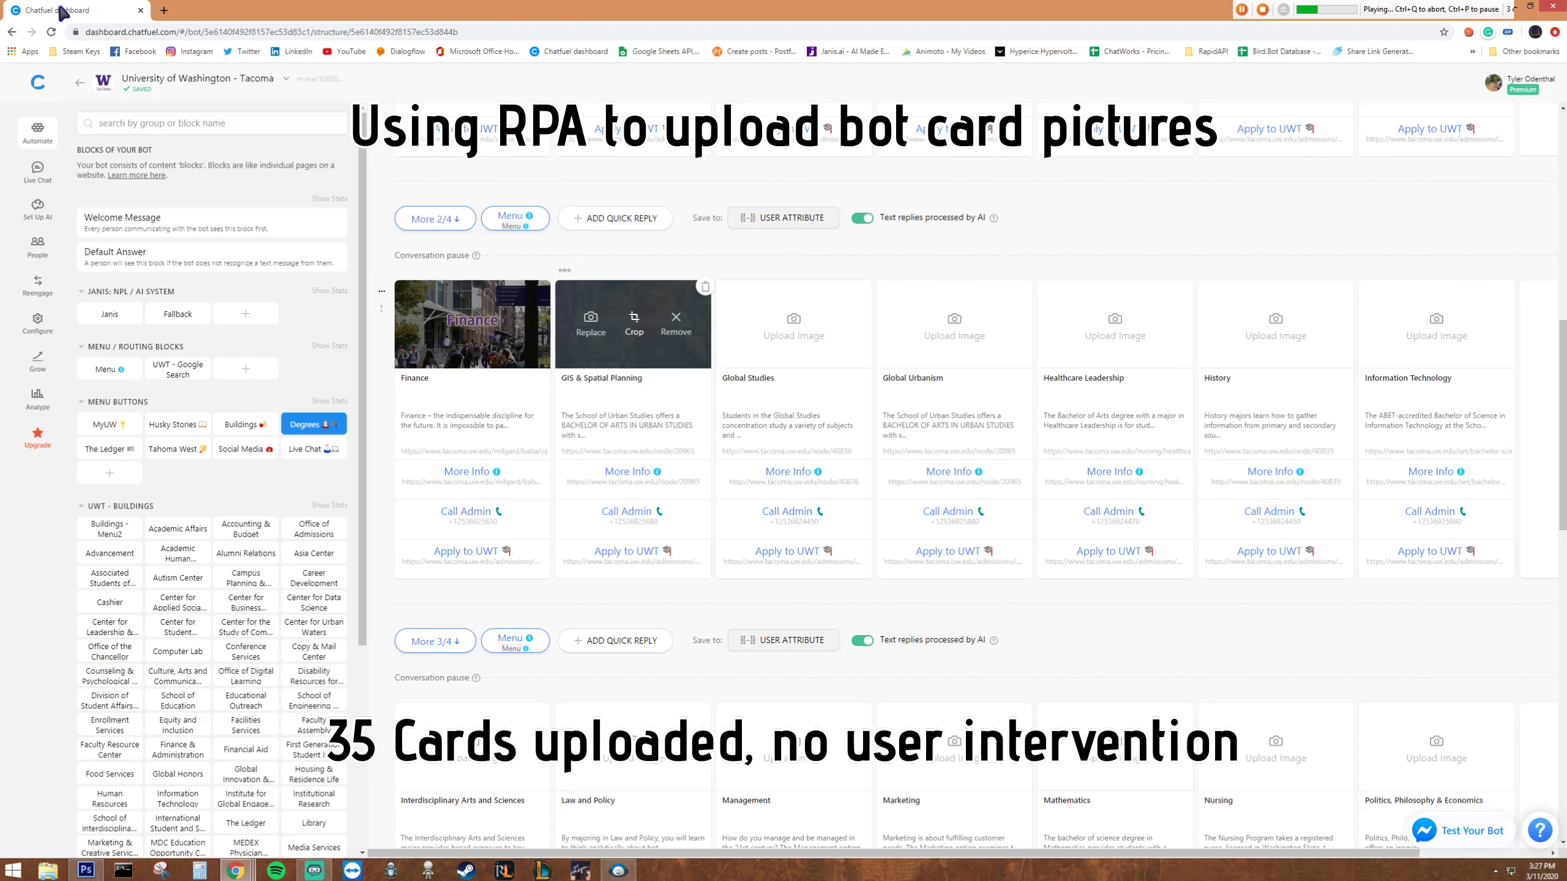
{"action": "left_click", "coordinate": [794, 327]}
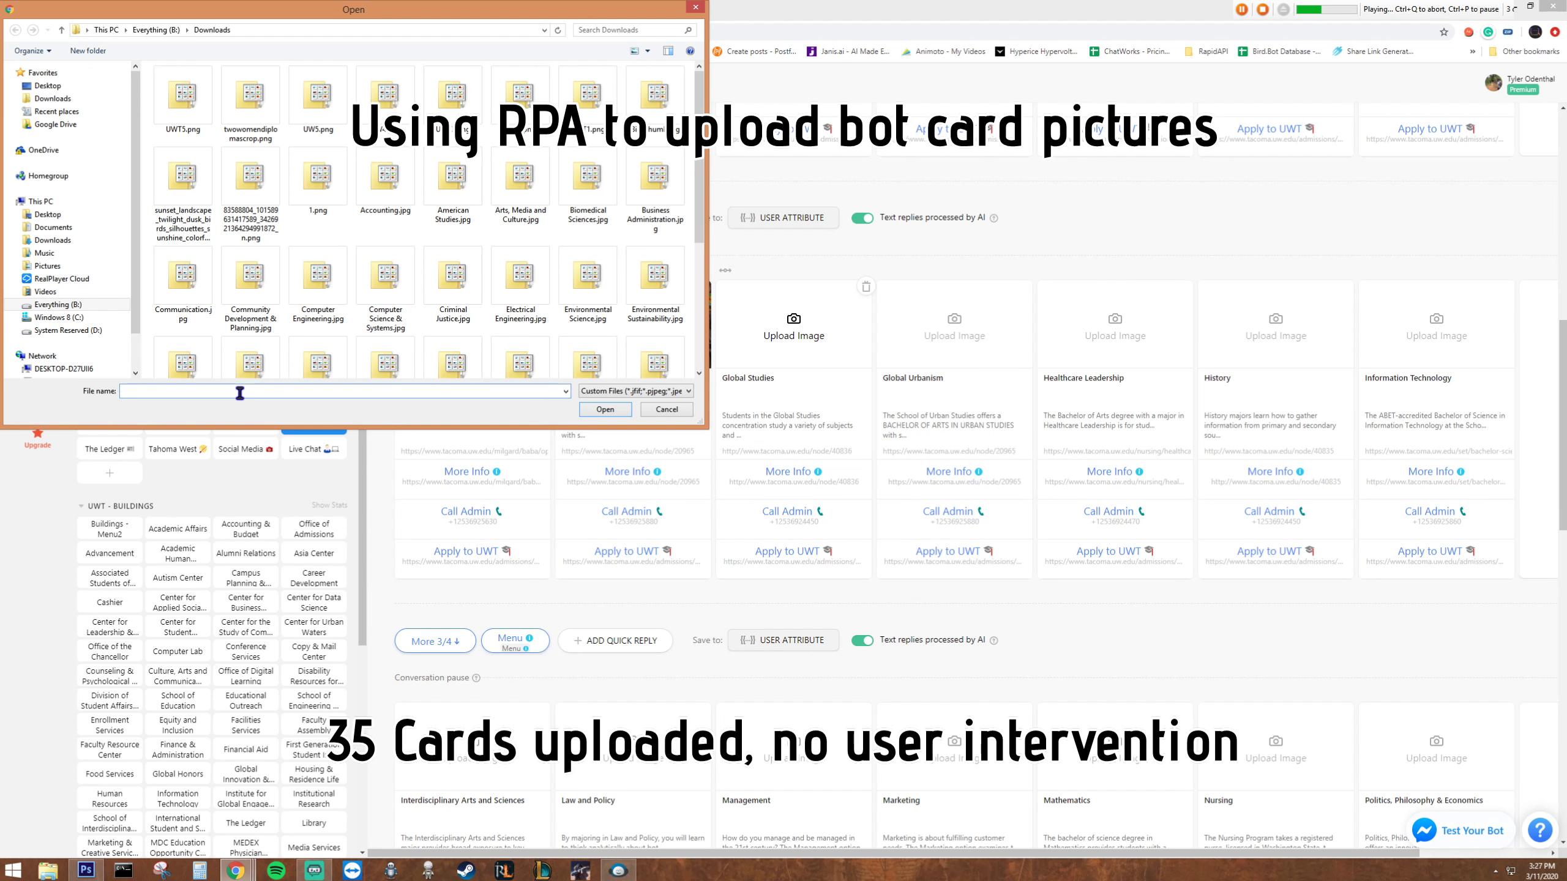
{"action": "type", "text": "Global Studies.jpg"}
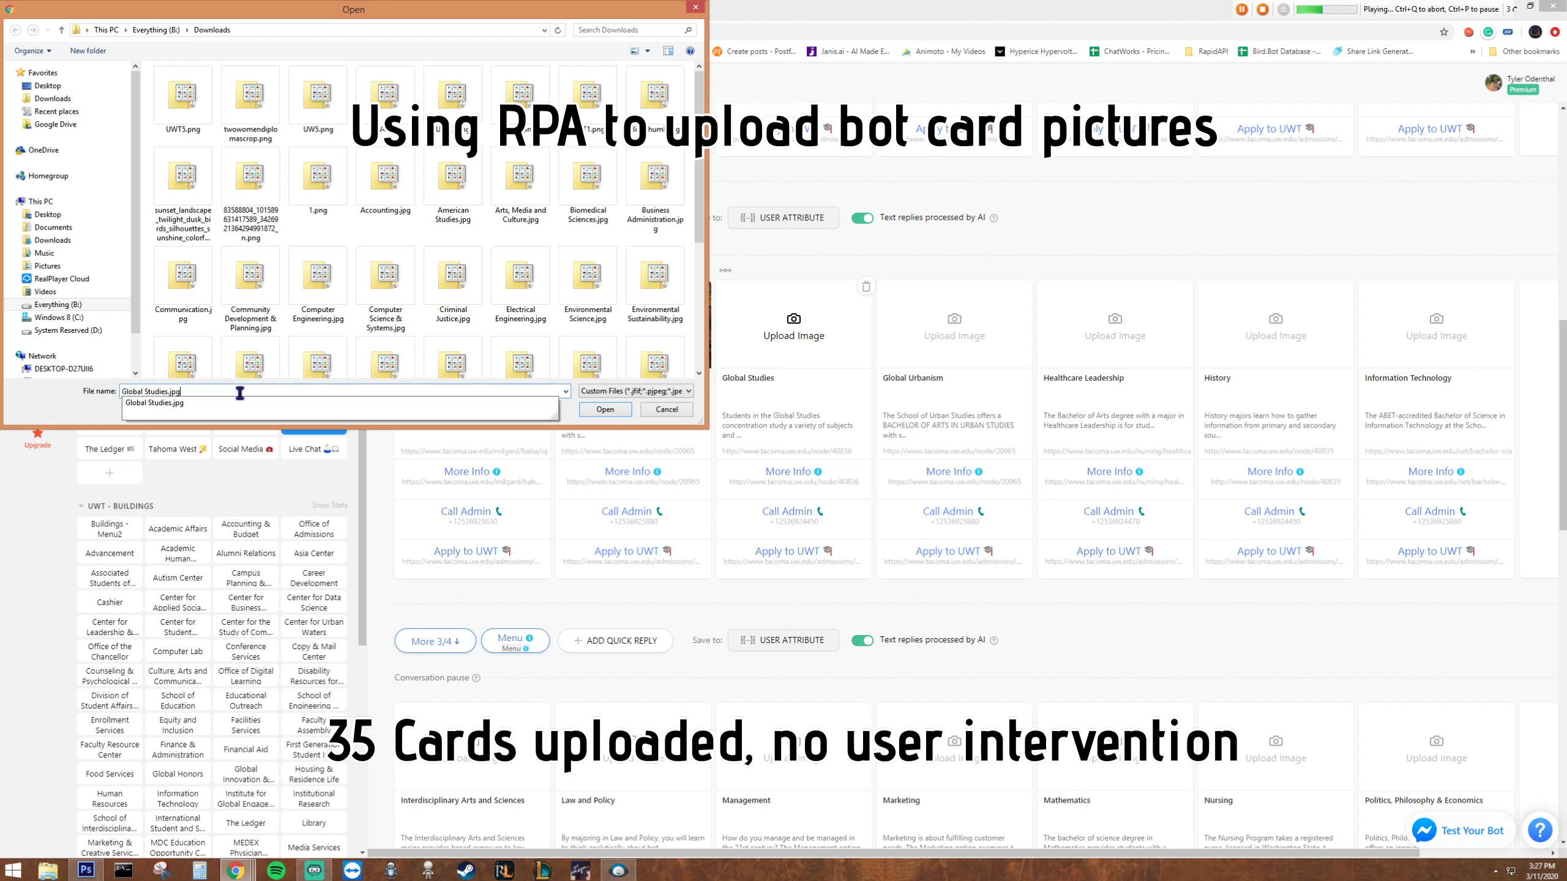
{"action": "left_click", "coordinate": [604, 408]}
Copy the Global Urbanism name from the spreadsheet and upload Global Urbanism.jpg to the Global Urbanism card in Chatfuel.
{"action": "key", "text": "alt+Tab"}
{"action": "key", "text": "Down"}
{"action": "key", "text": "alt+Tab"}
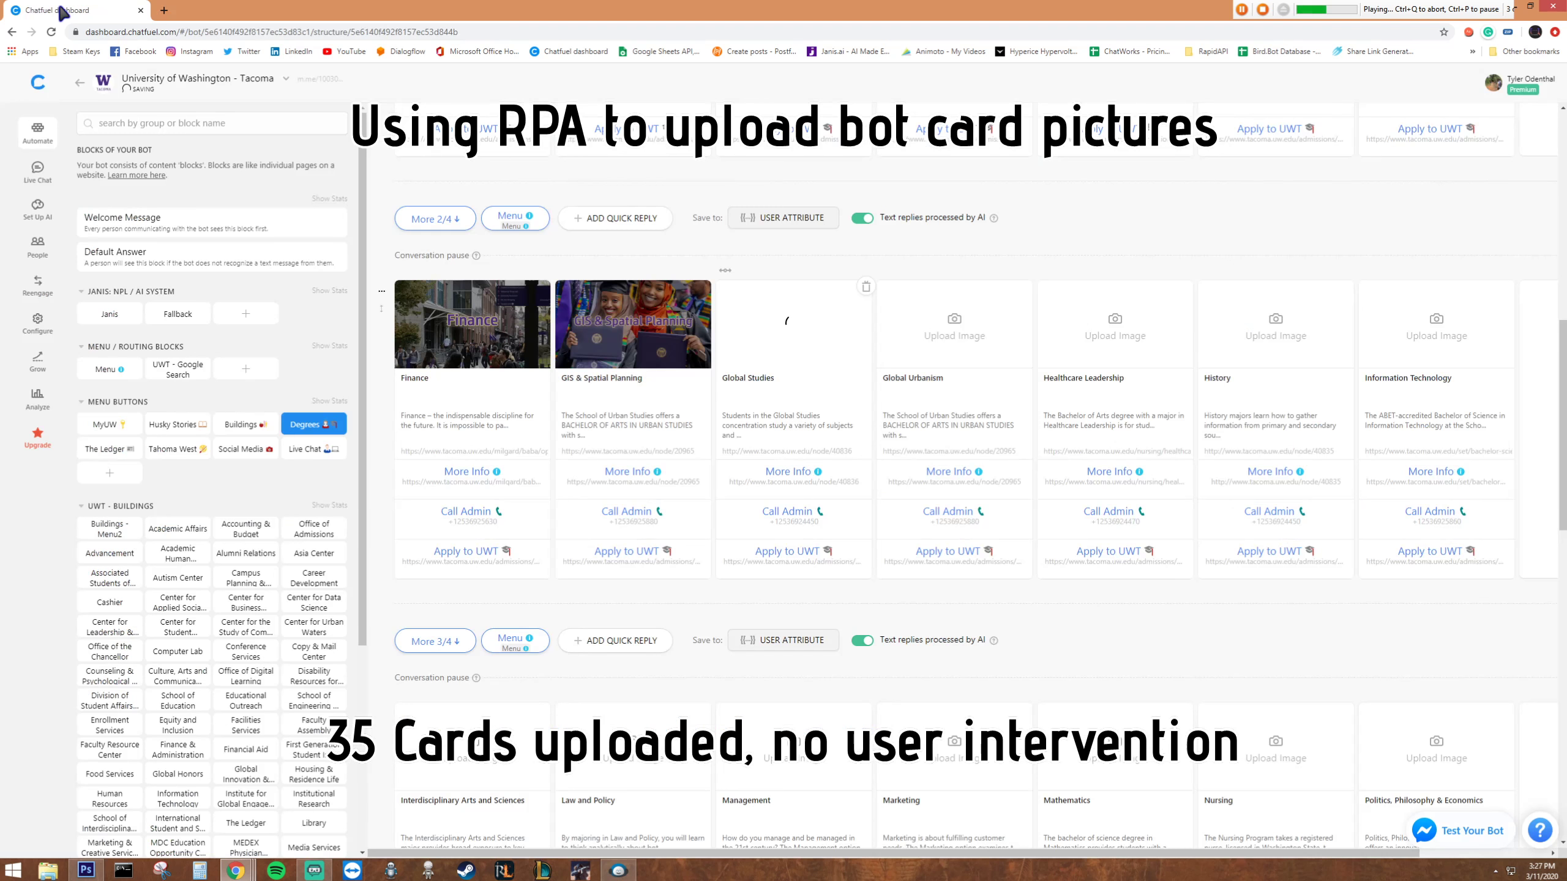
{"action": "left_click", "coordinate": [954, 327]}
{"action": "type", "text": "Global Urbanism.jpg"}
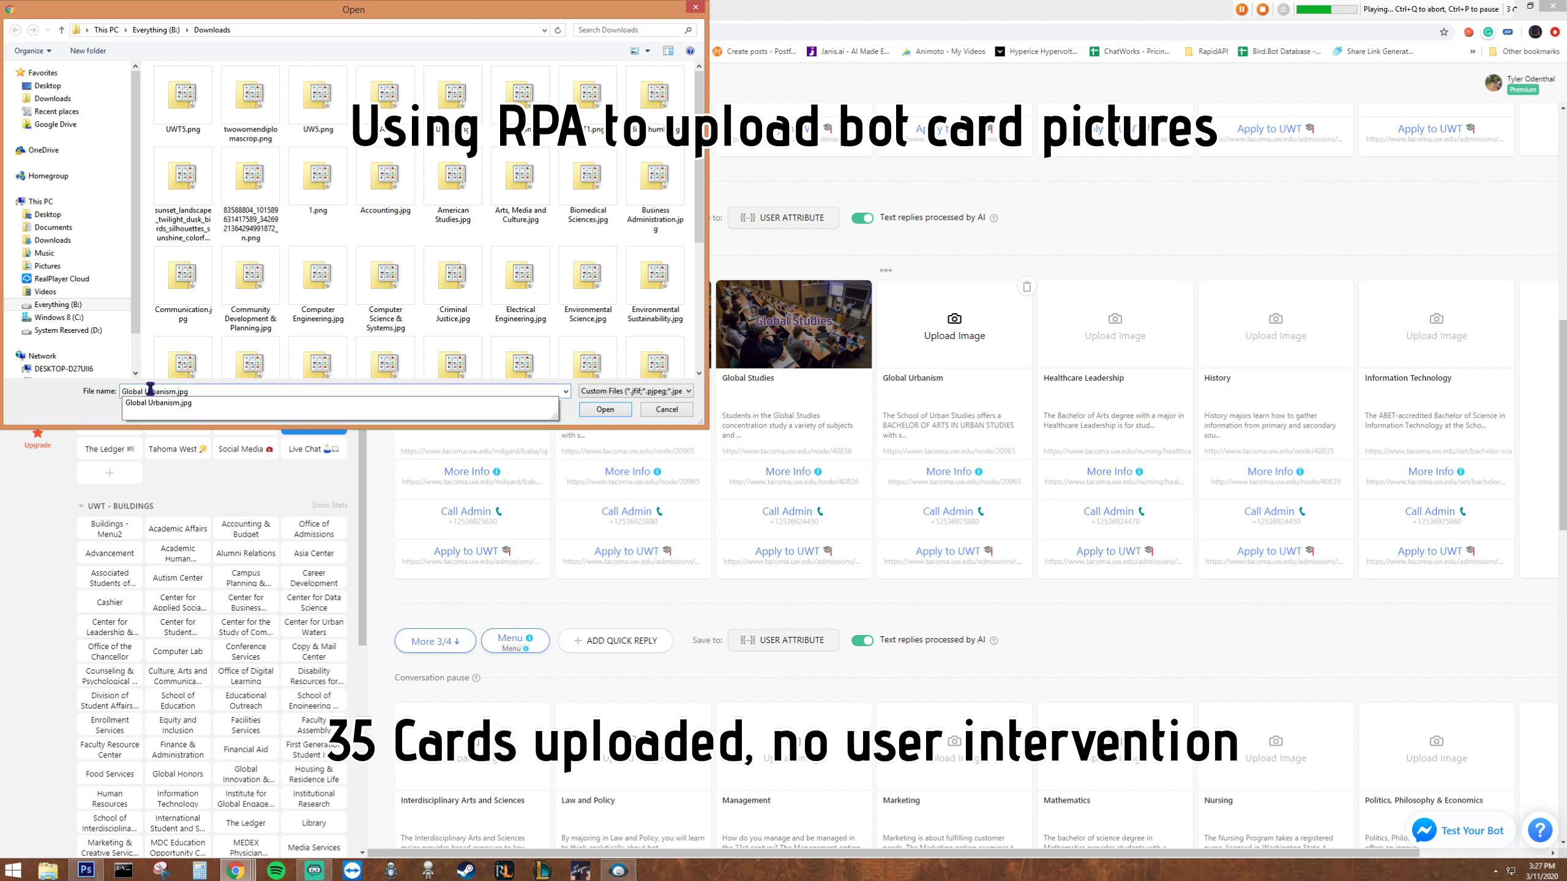
{"action": "left_click", "coordinate": [605, 409]}
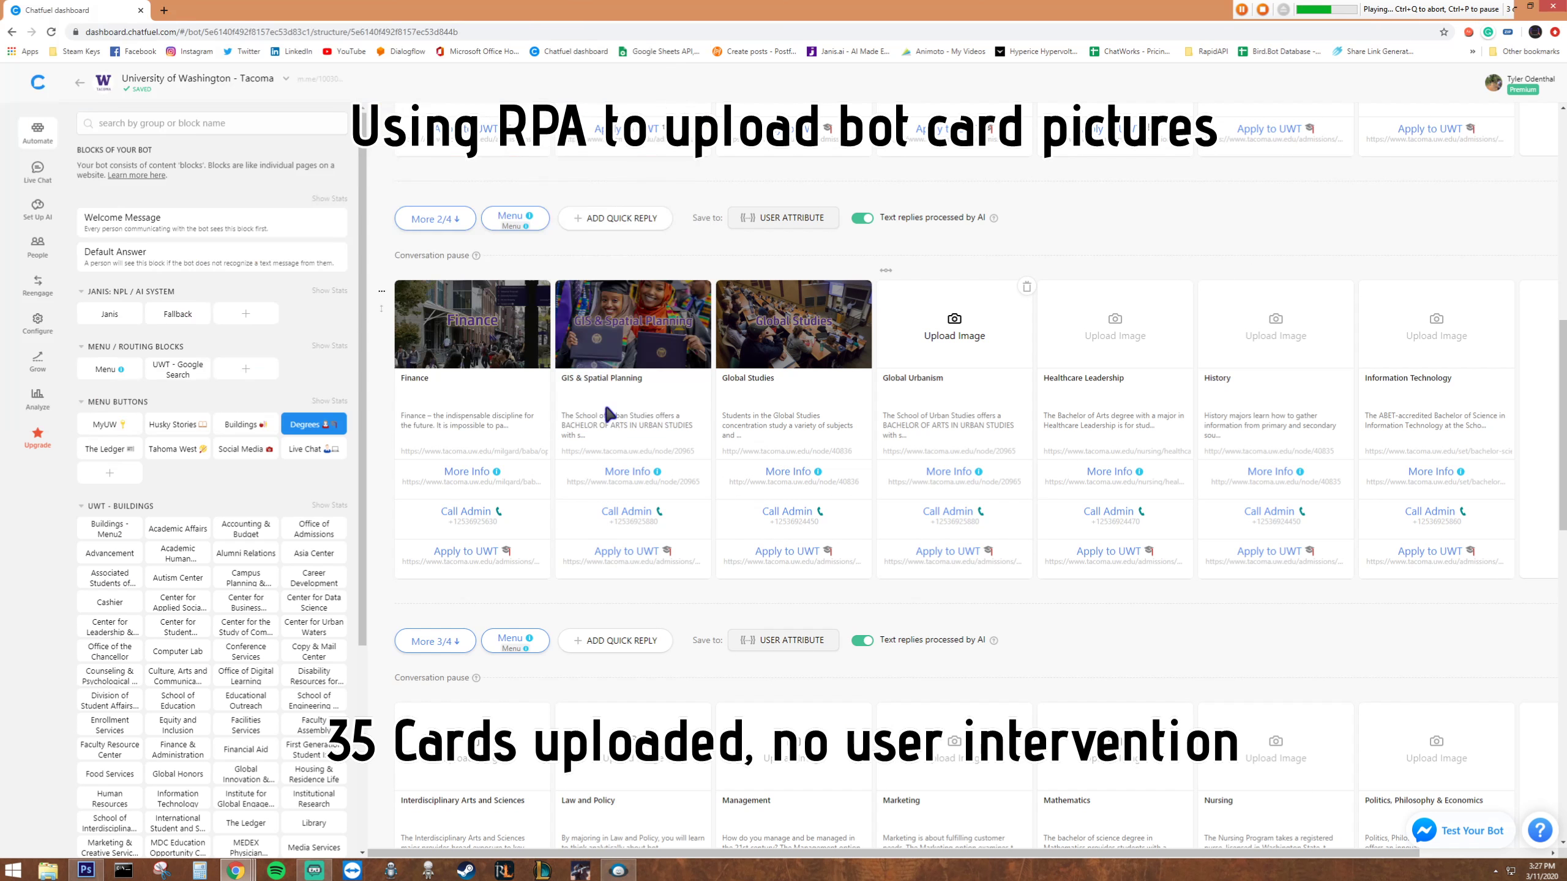
Copy the Healthcare Leadership name from the spreadsheet and upload Healthcare Leadership.jpg to the Healthcare Leadership card in Chatfuel.
{"action": "key", "text": "alt+Tab"}
{"action": "key", "text": "ctrl+c"}
{"action": "key", "text": "Down"}
{"action": "key", "text": "alt+Tab"}
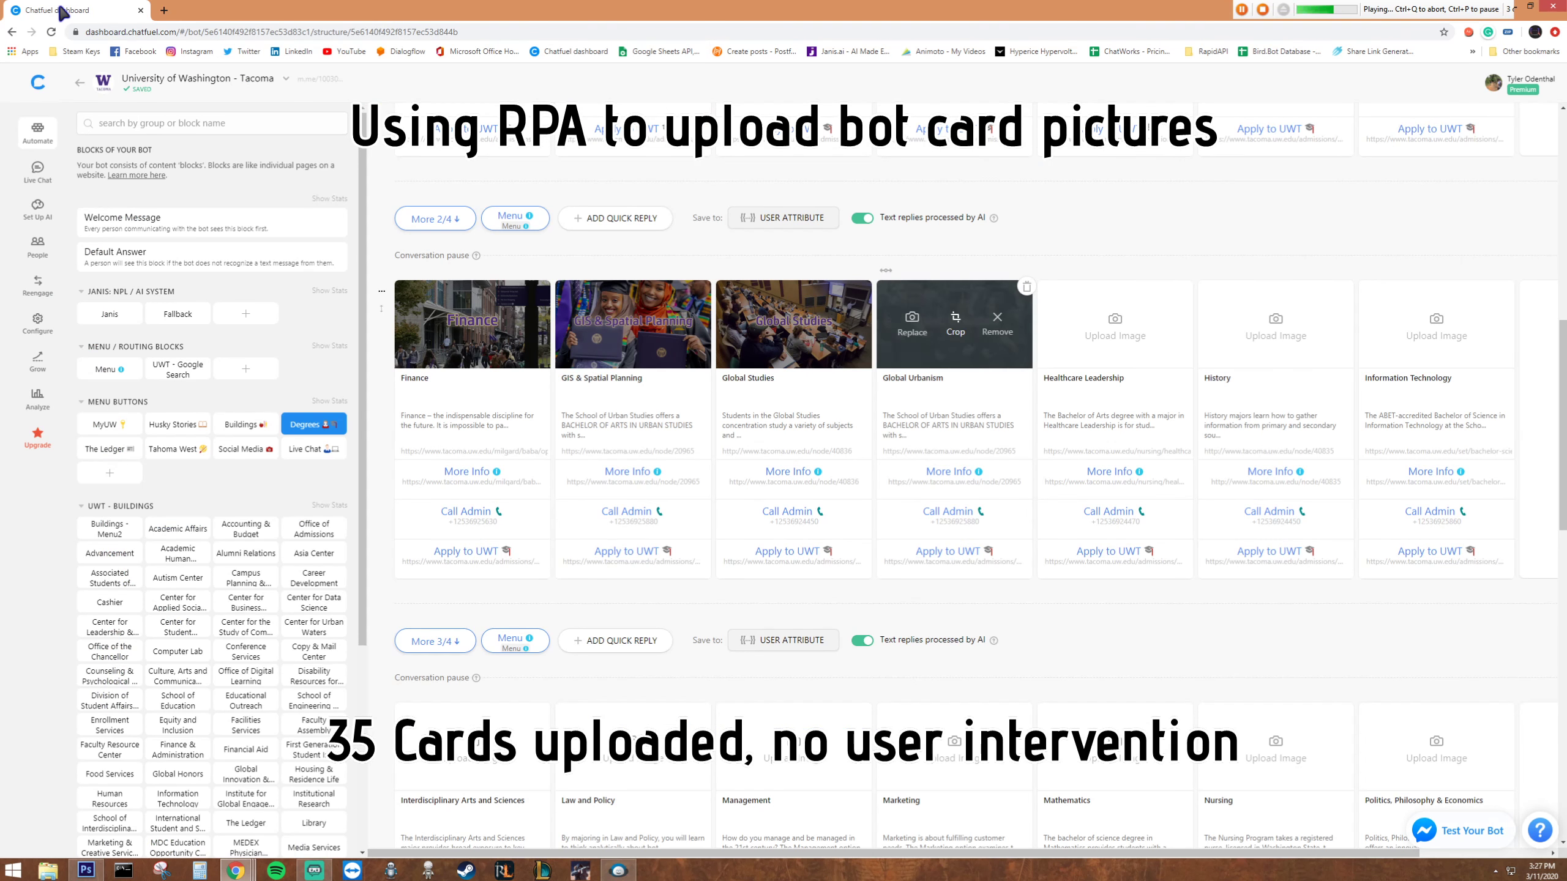
{"action": "left_click", "coordinate": [1114, 327]}
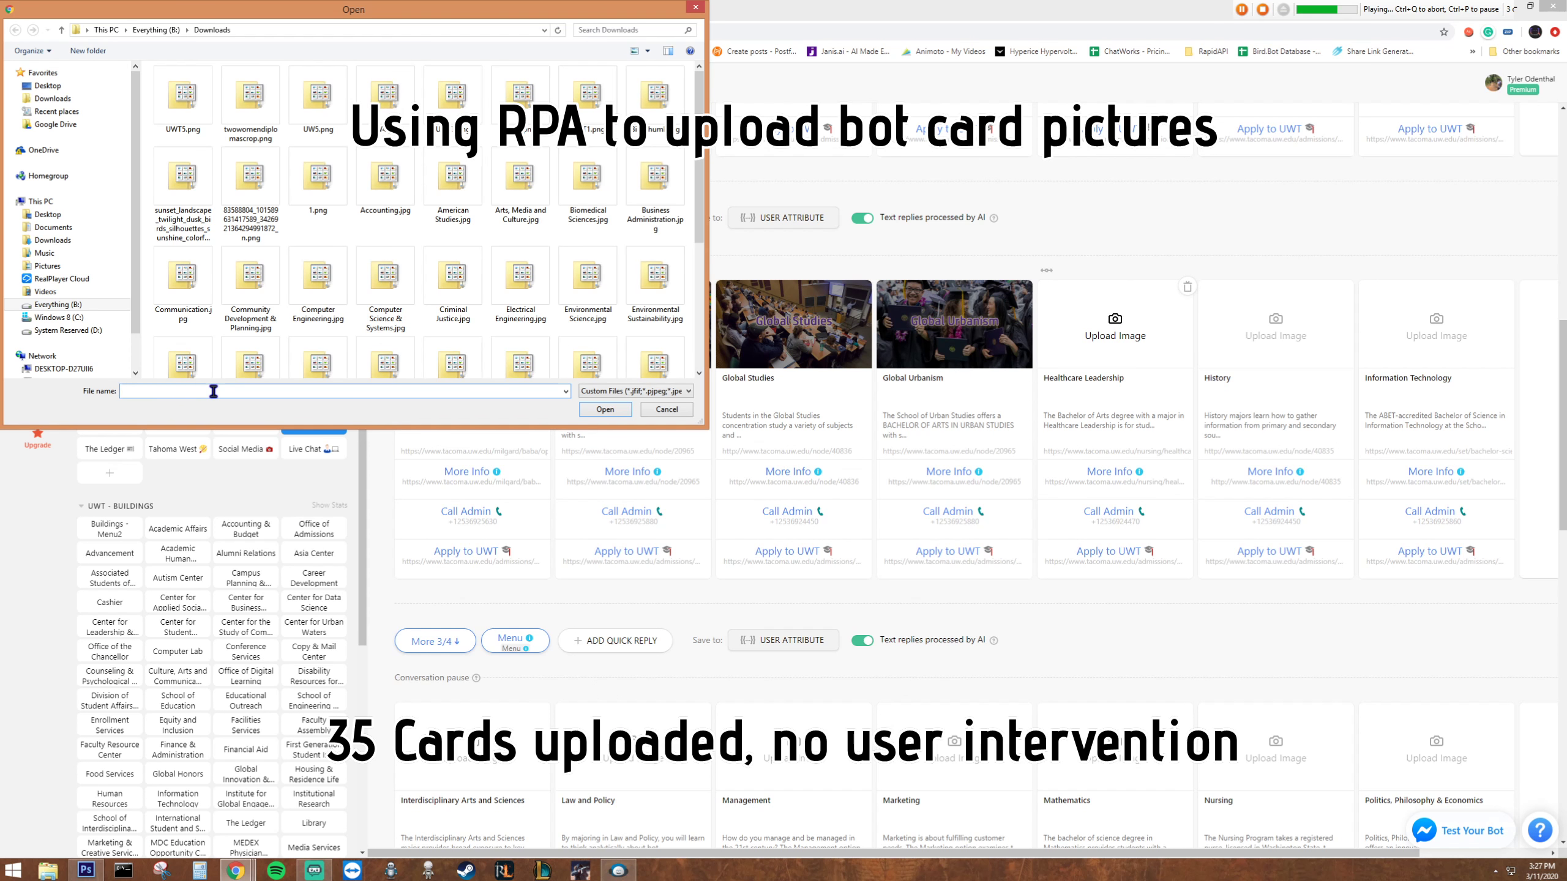
{"action": "key", "text": "ctrl+v"}
{"action": "type", "text": ".jpg"}
{"action": "left_click", "coordinate": [603, 404]}
Copy the History name from the spreadsheet and upload History.jpg to the History card in Chatfuel.
{"action": "key", "text": "alt+Tab"}
{"action": "key", "text": "Down"}
{"action": "key", "text": "alt+Tab"}
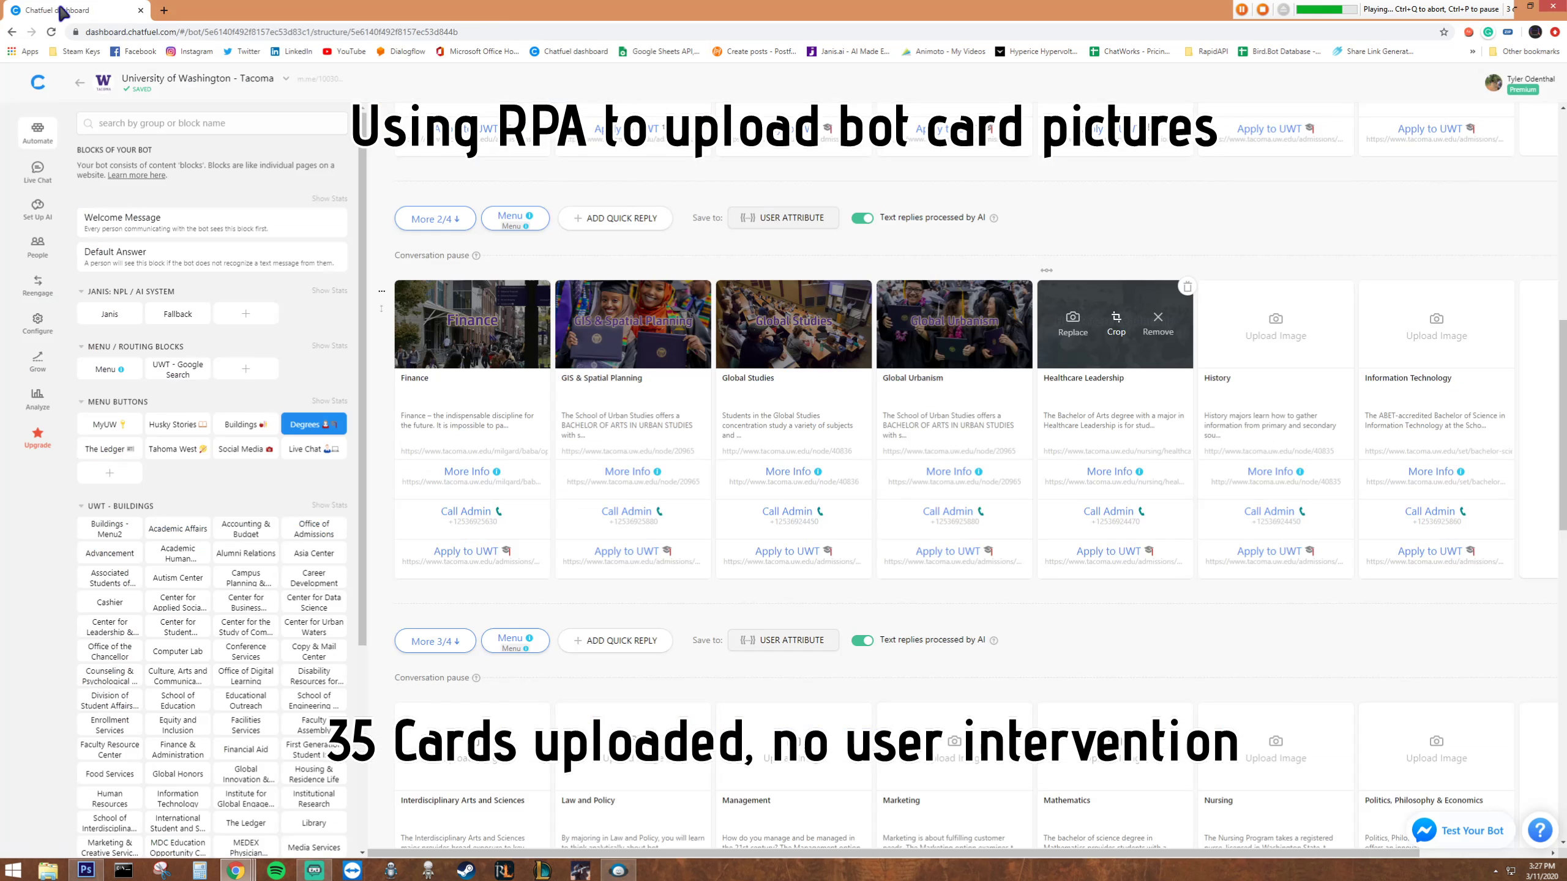
{"action": "left_click", "coordinate": [1276, 327]}
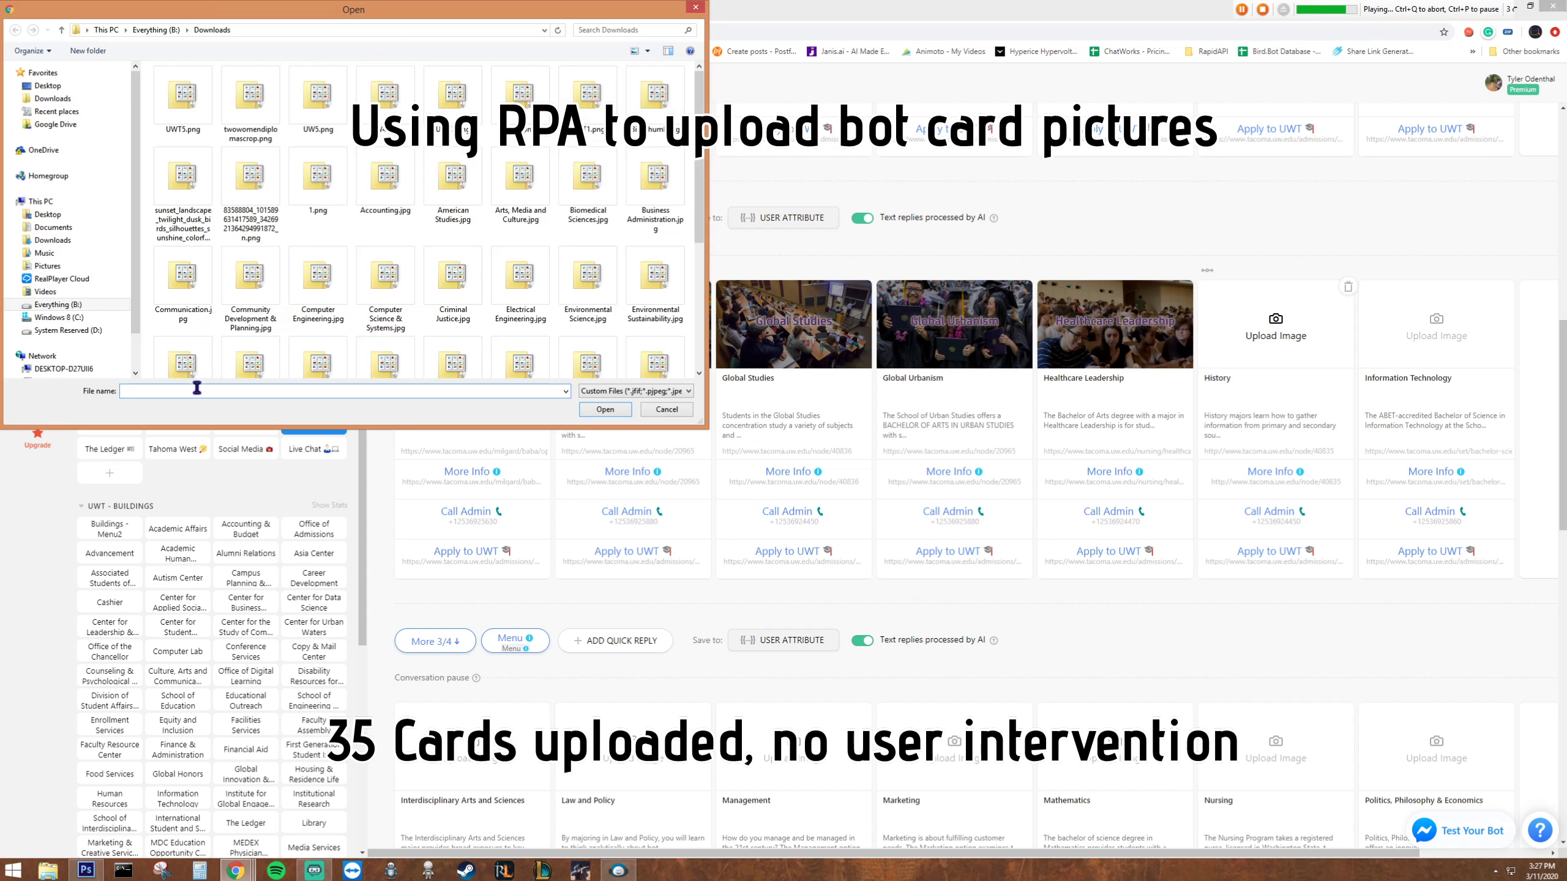
{"action": "type", "text": "History.jpg"}
{"action": "left_click", "coordinate": [604, 409]}
Copy the Information Technology name from the spreadsheet and upload the matching picture to the Information Technology card in Chatfuel.
{"action": "left_click", "coordinate": [62, 10]}
{"action": "key", "text": "Down"}
{"action": "key", "text": "alt+Tab"}
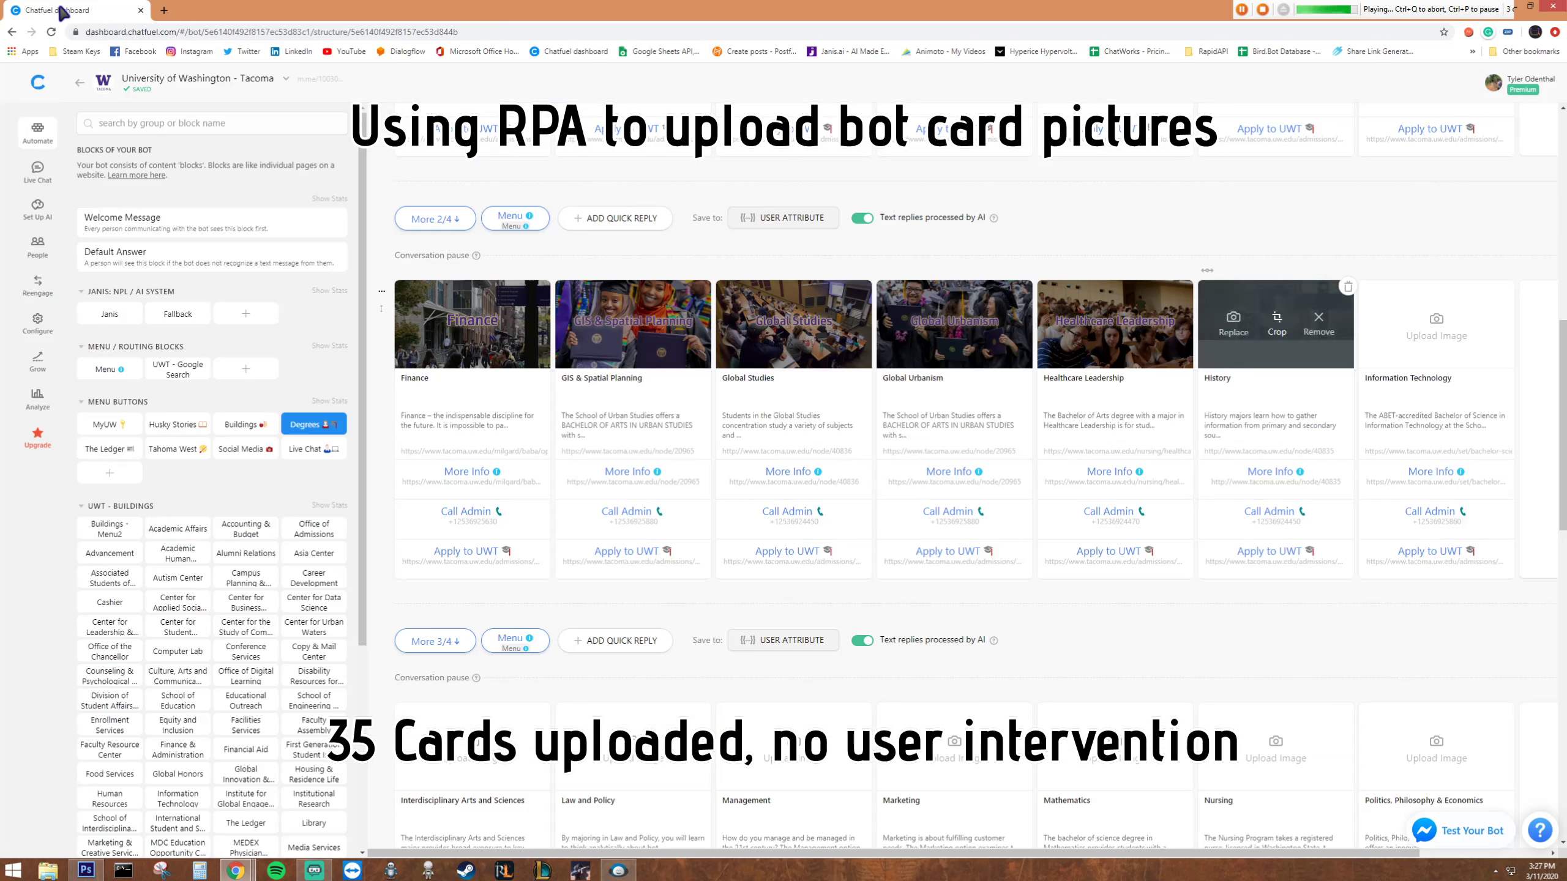
{"action": "left_click", "coordinate": [1436, 327]}
{"action": "left_click", "coordinate": [259, 390]}
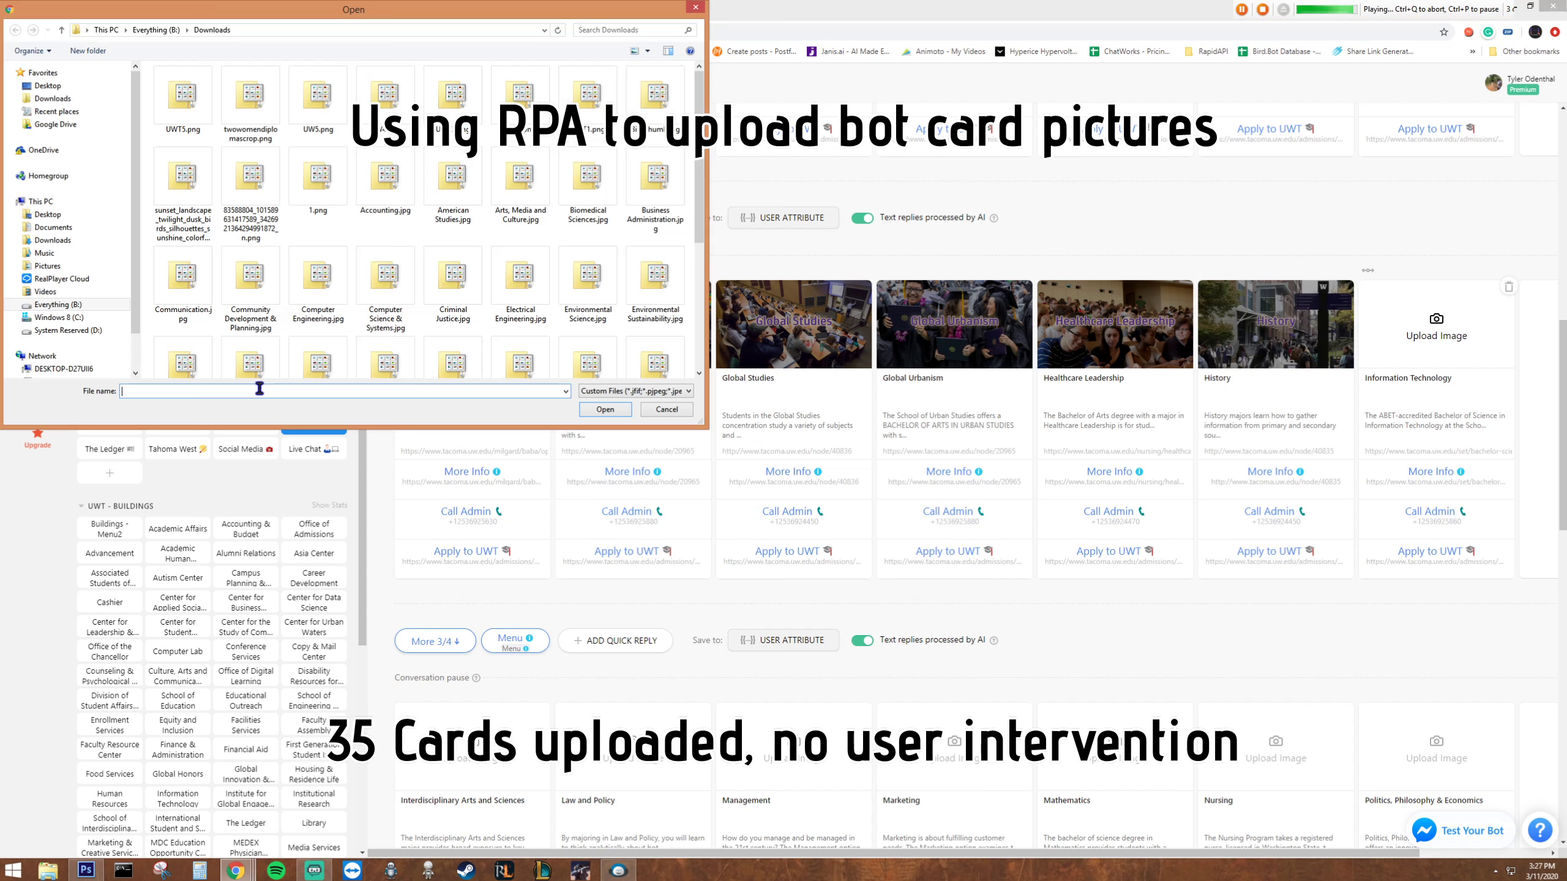
{"action": "type", "text": "Information Technology"}
{"action": "left_click", "coordinate": [604, 408]}
Bring the third degree gallery into view in Chatfuel and copy the Interdisciplinary Arts and Sciences name from the spreadsheet.
{"action": "left_click", "coordinate": [1562, 844]}
{"action": "left_click", "coordinate": [1562, 844]}
{"action": "left_click", "coordinate": [1561, 844]}
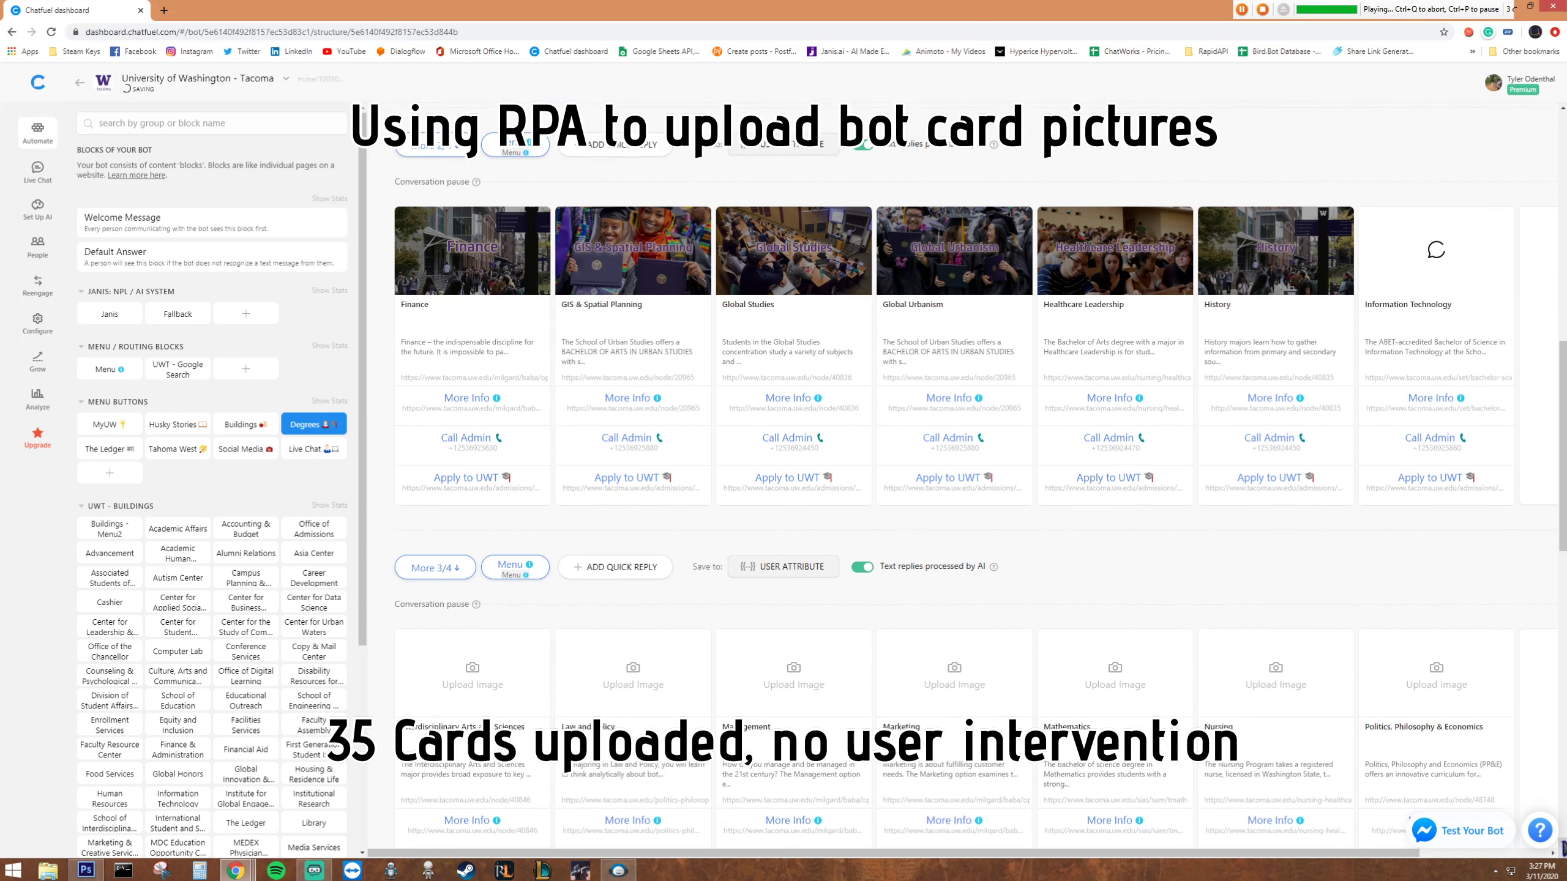
{"action": "left_click", "coordinate": [1562, 843]}
{"action": "left_click", "coordinate": [1562, 844]}
{"action": "left_click", "coordinate": [1562, 844]}
{"action": "scroll", "coordinate": [1562, 844], "scroll_direction": "down", "scroll_amount": 3}
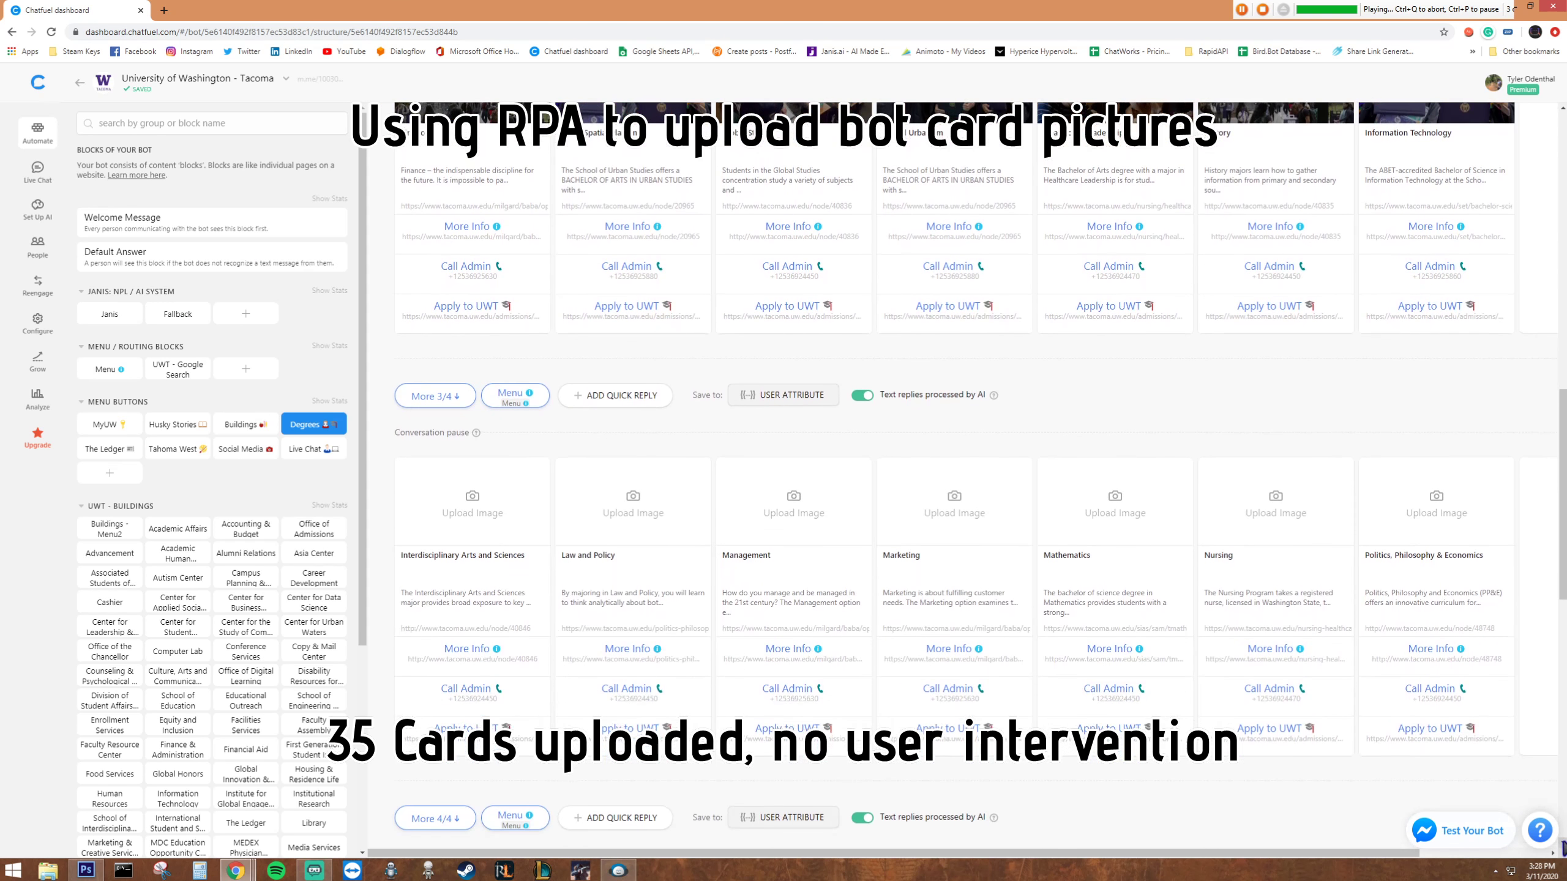
{"action": "key", "text": "alt+Tab"}
{"action": "key", "text": "ctrl+c"}
{"action": "key", "text": "Down"}
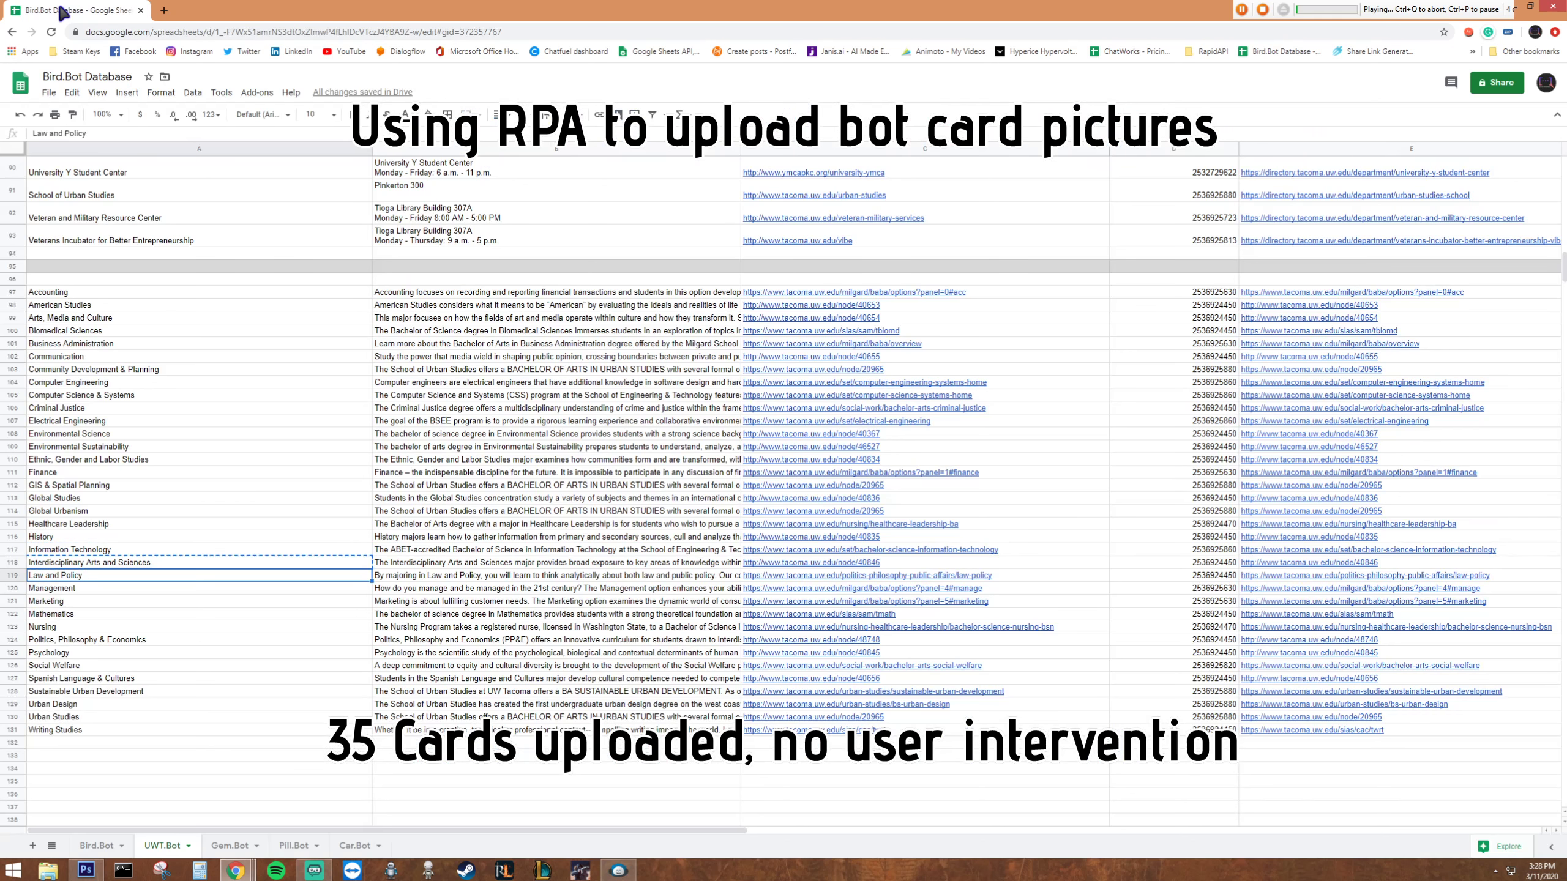
Upload Interdisciplinary Arts and Sciences.jpg to its card in Chatfuel, using horizontal images for the gallery and accepting the default crop.
{"action": "key", "text": "alt+Tab"}
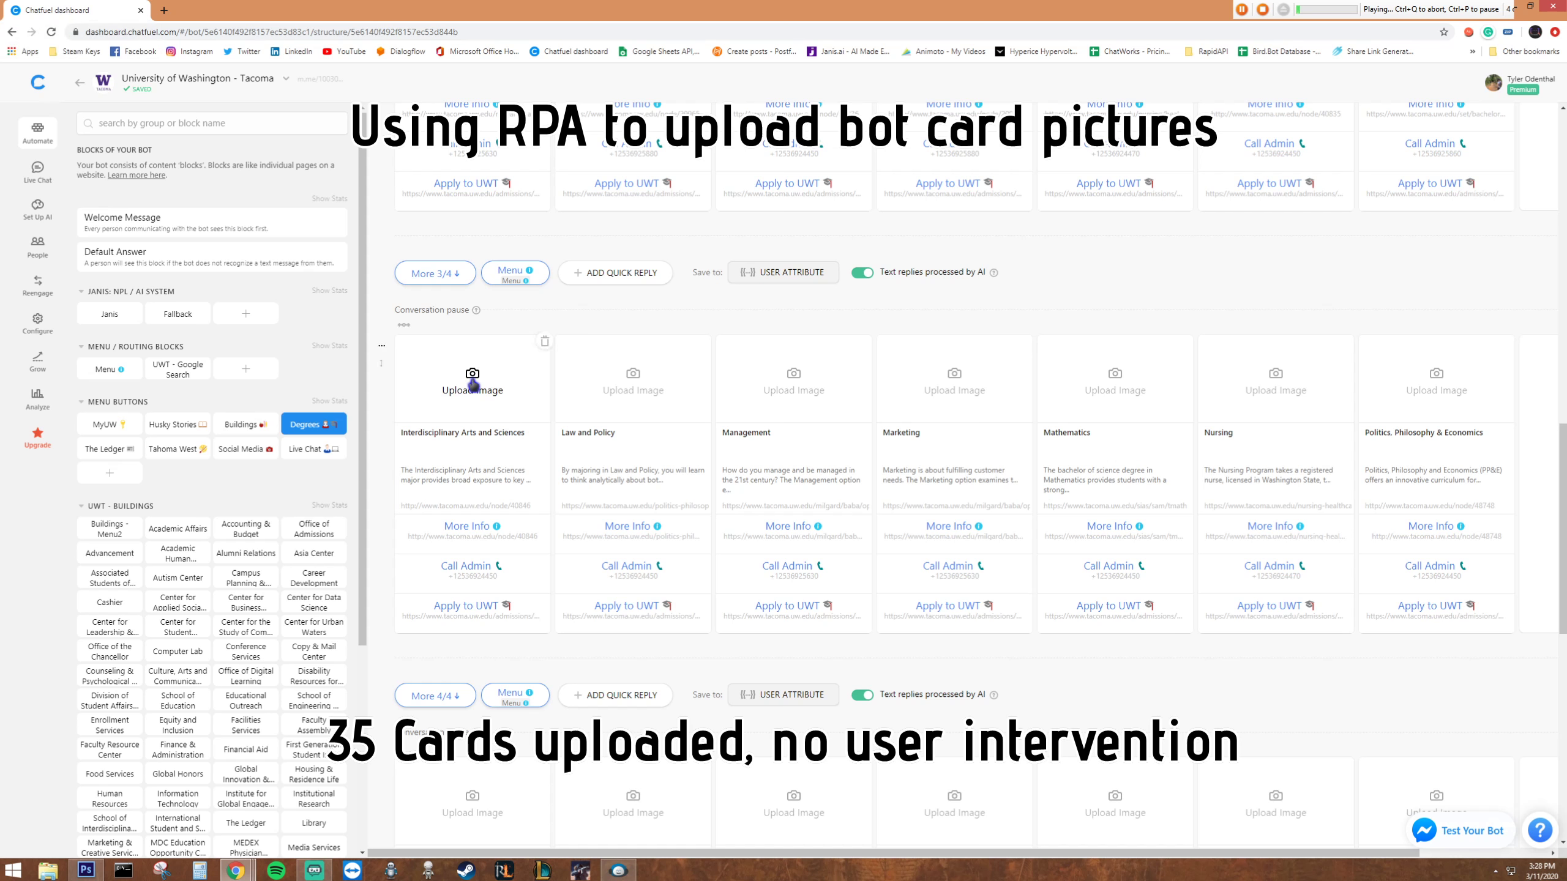
{"action": "left_click", "coordinate": [472, 383]}
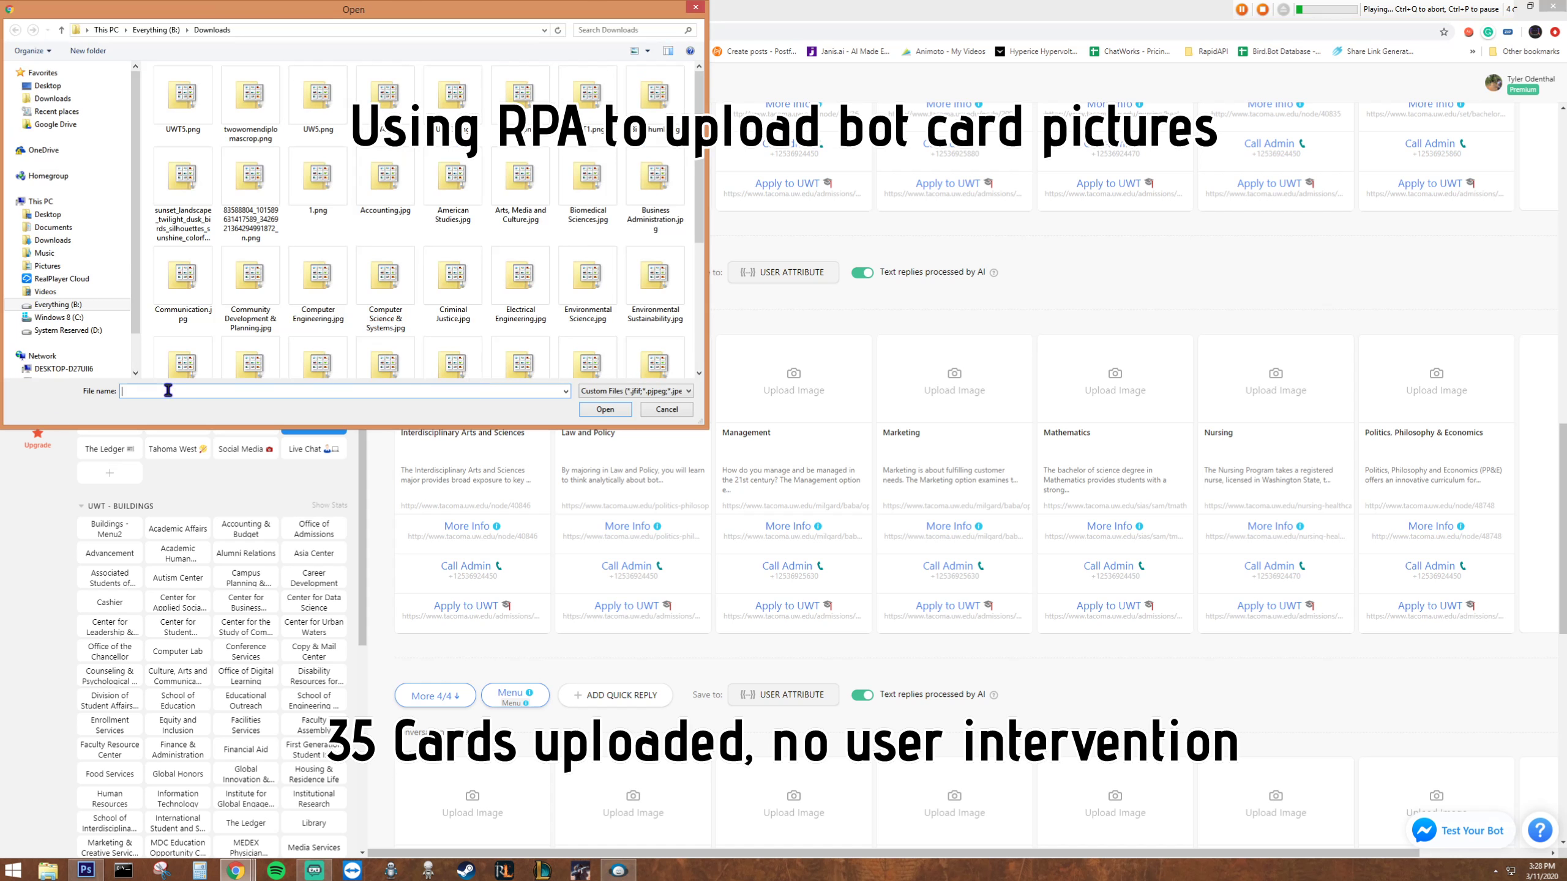
{"action": "type", "text": "Interdisciplinary Arts and Sciences"}
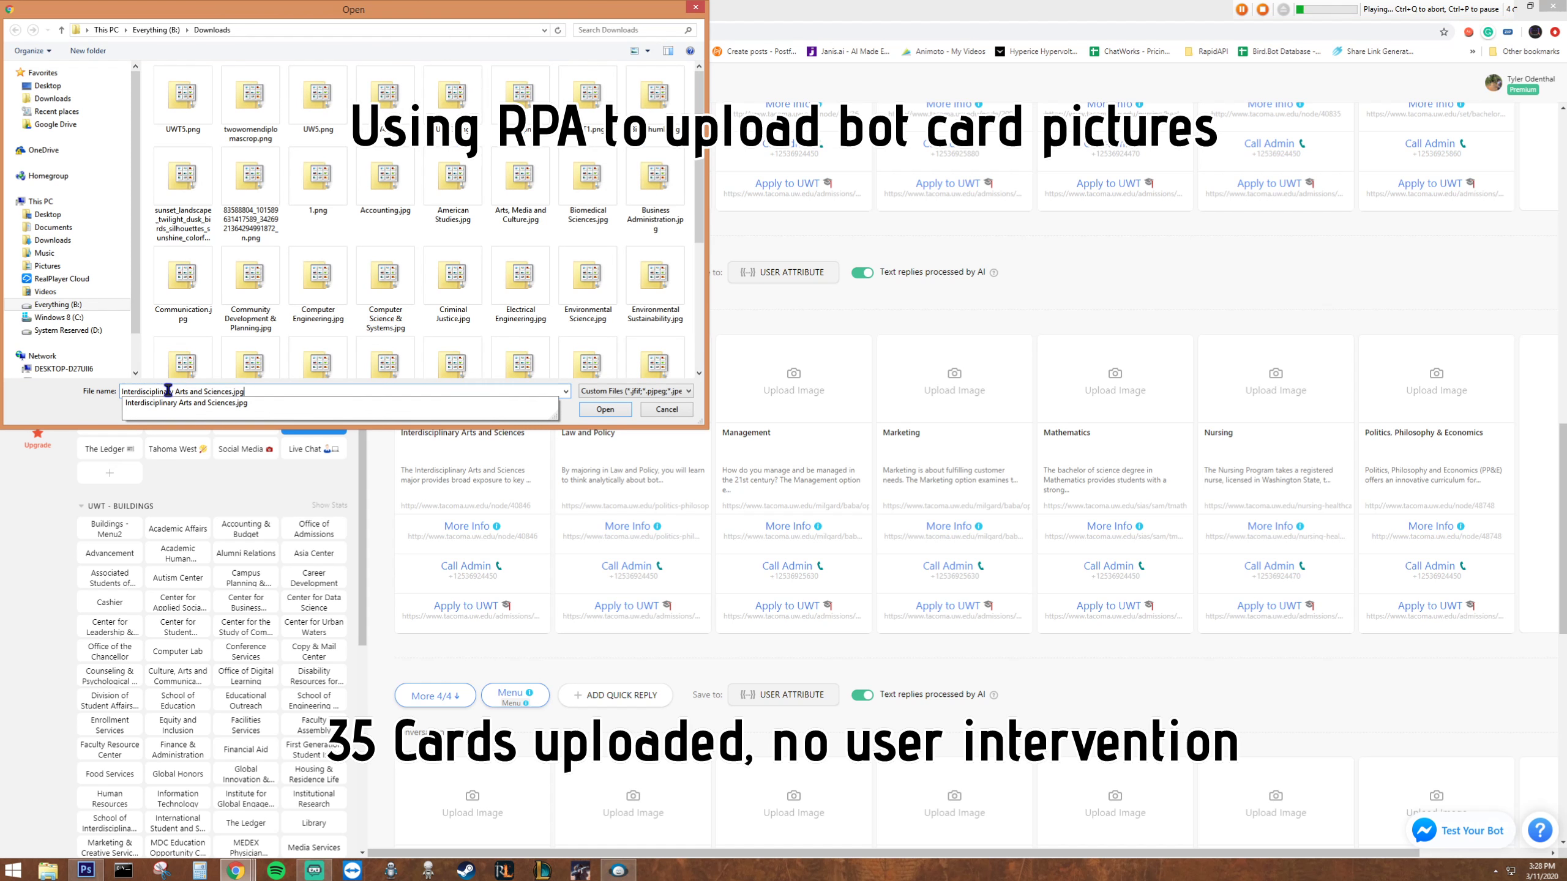
{"action": "type", "text": ".jpg"}
{"action": "left_click", "coordinate": [603, 407]}
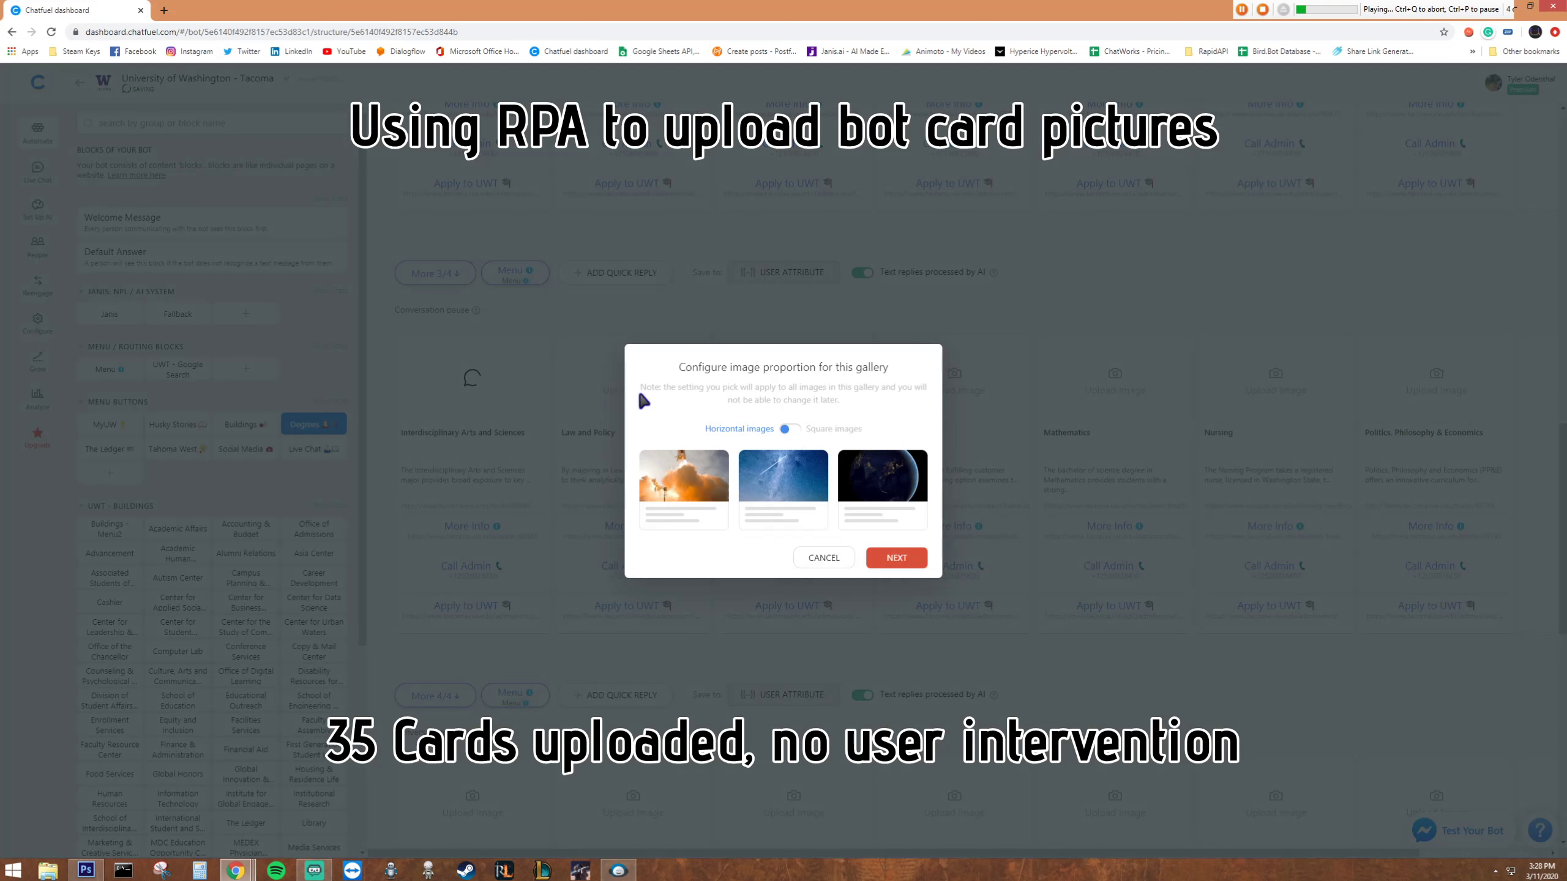
{"action": "left_click", "coordinate": [896, 557]}
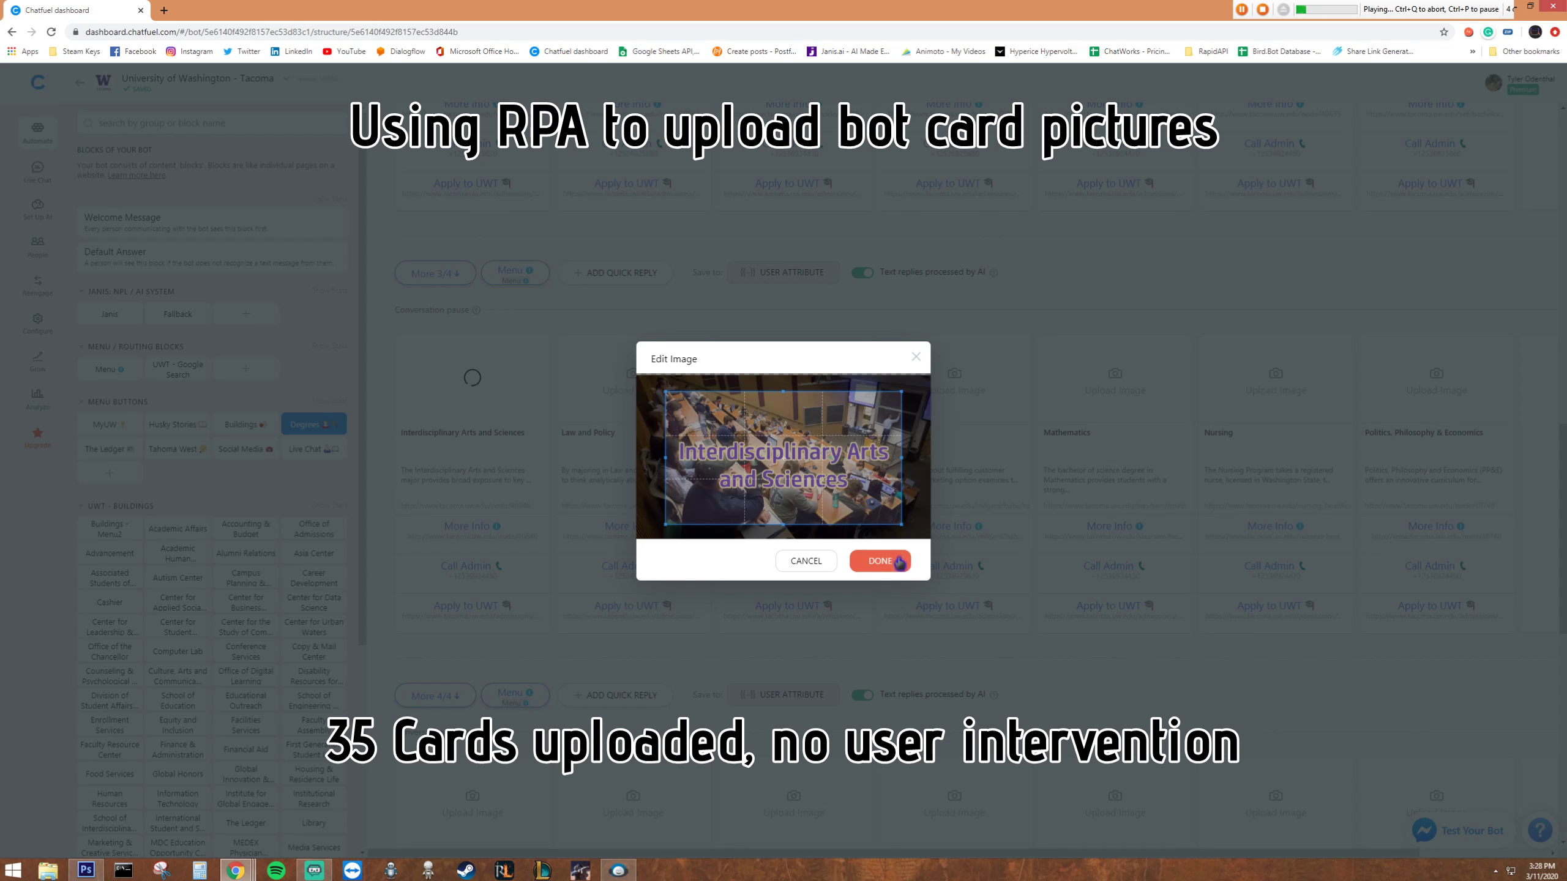
{"action": "left_click", "coordinate": [899, 563]}
Copy the Law and Policy name from the spreadsheet and upload Law and Policy.jpg to the Law and Policy card in Chatfuel.
{"action": "key", "text": "alt+Tab"}
{"action": "key", "text": "Down"}
{"action": "key", "text": "alt+Tab"}
{"action": "left_click", "coordinate": [880, 561]}
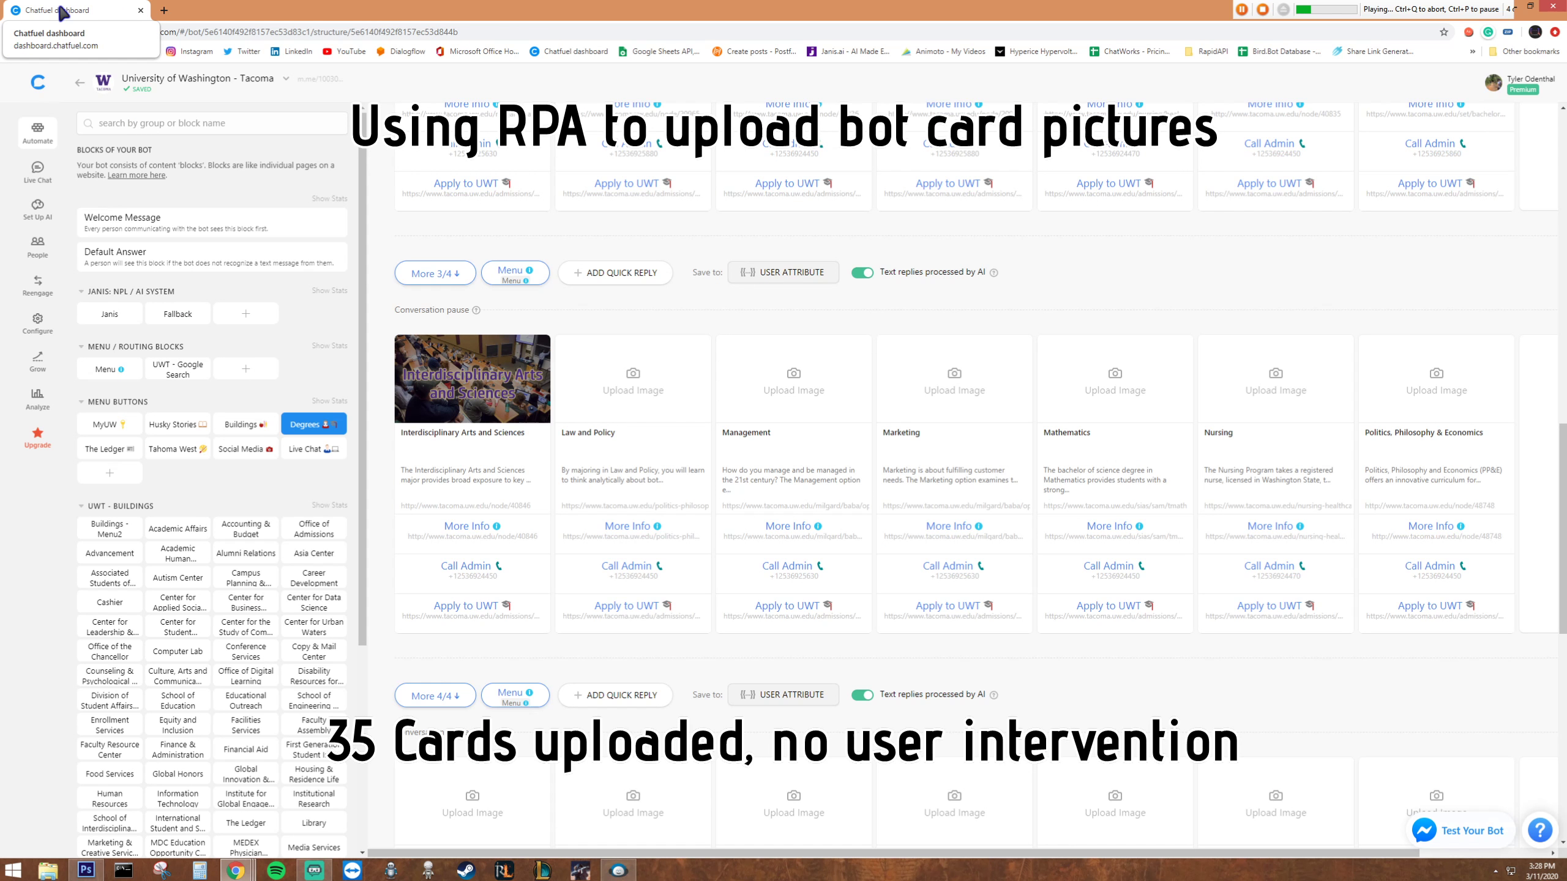
{"action": "left_click", "coordinate": [633, 385]}
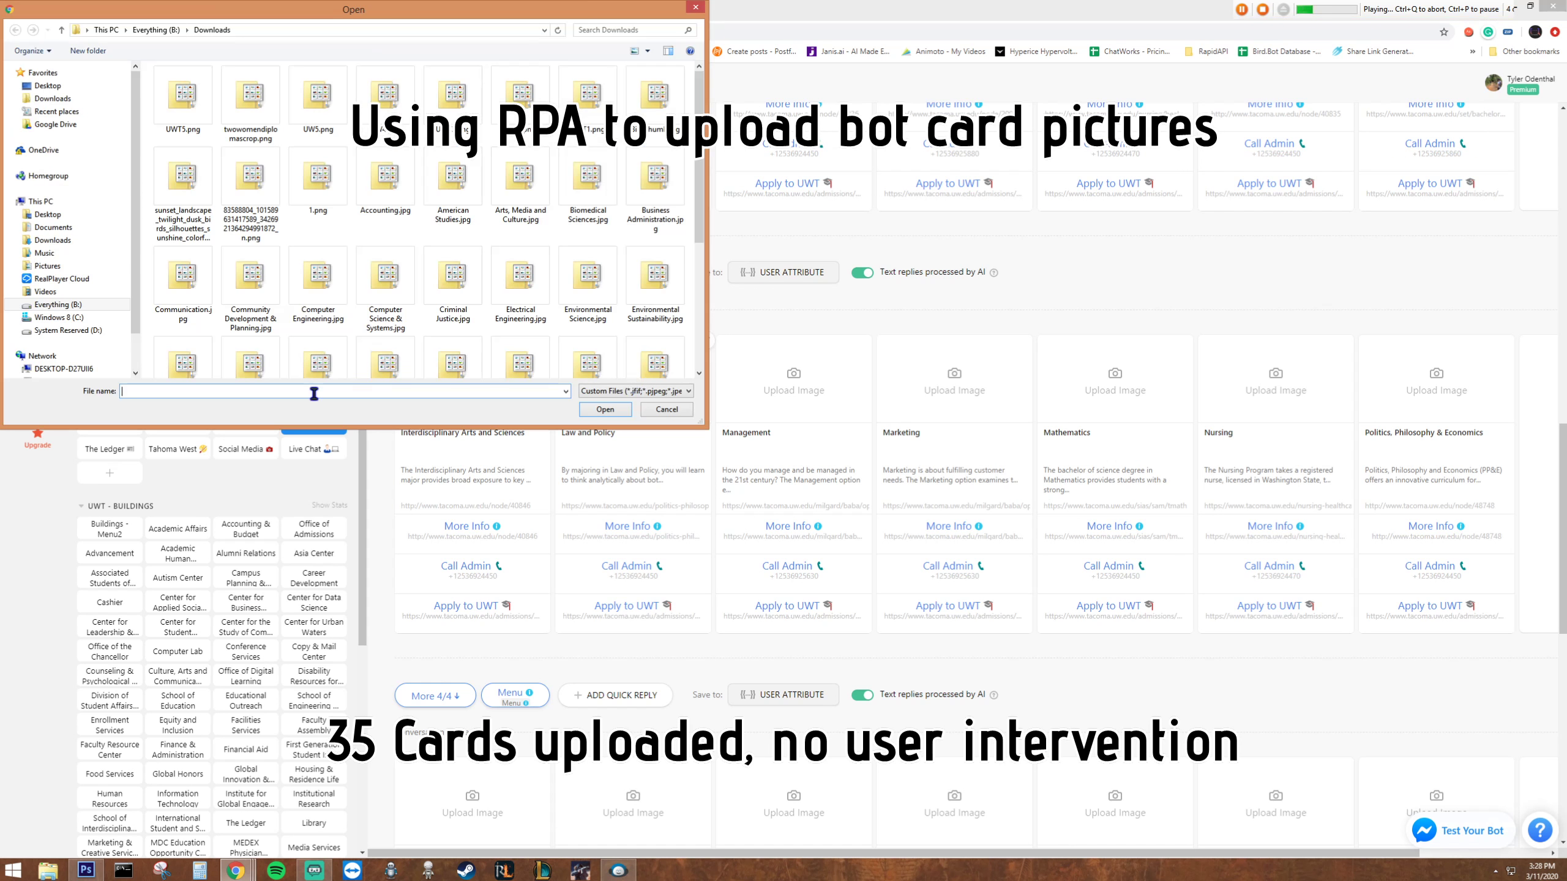
{"action": "type", "text": "Law and Policy.jpg"}
{"action": "left_click", "coordinate": [605, 407]}
Copy the Management name from the spreadsheet and upload Management.jpg to the Management card in Chatfuel.
{"action": "key", "text": "alt+Tab"}
{"action": "key", "text": "Down"}
{"action": "key", "text": "alt+Tab"}
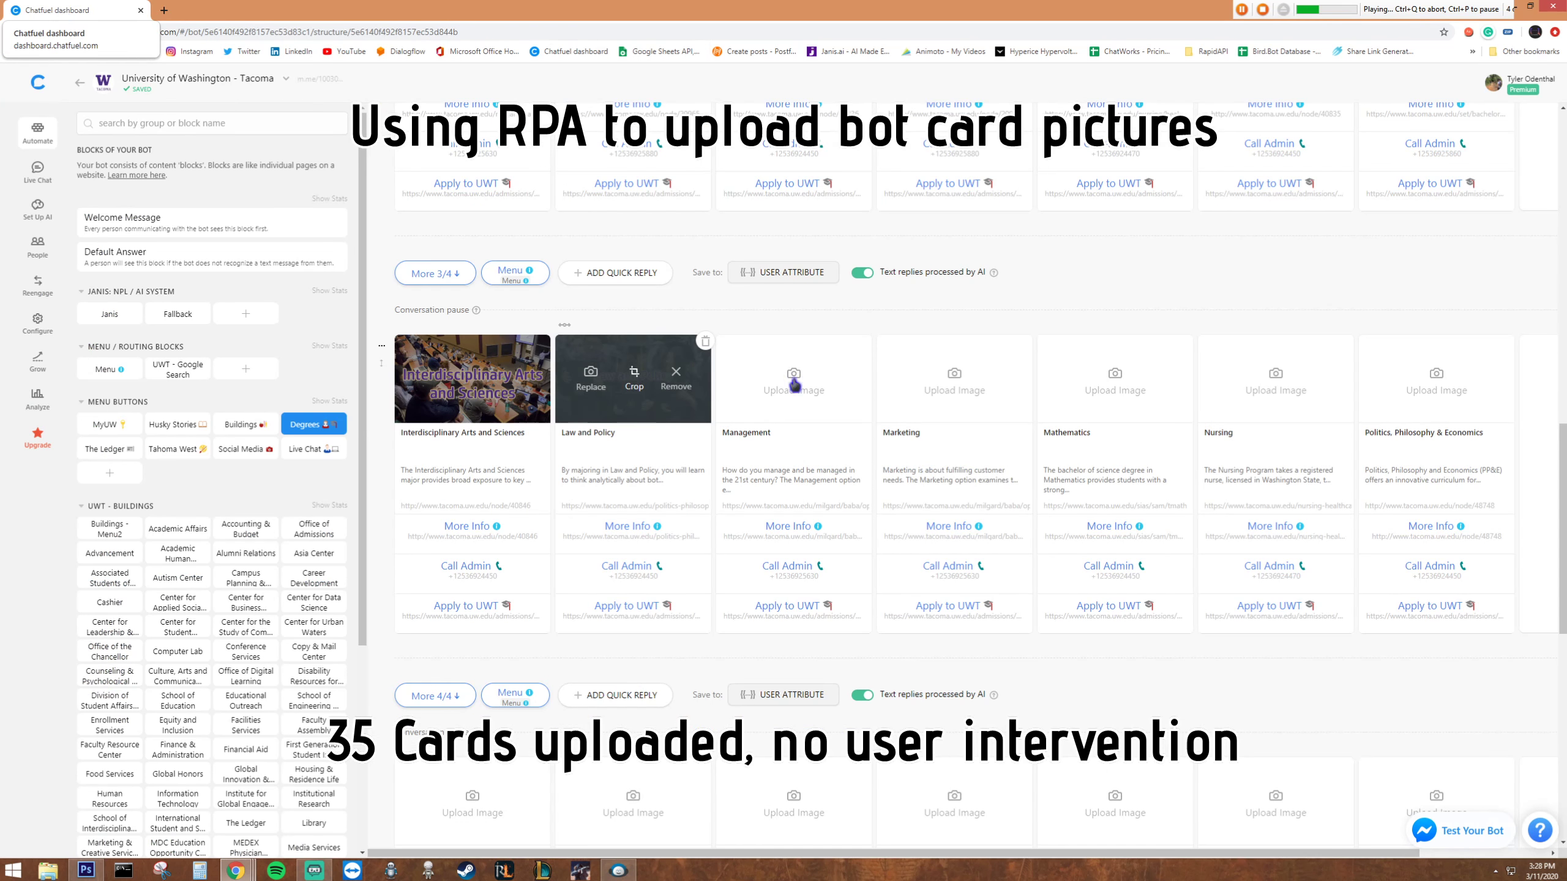
{"action": "left_click", "coordinate": [794, 383]}
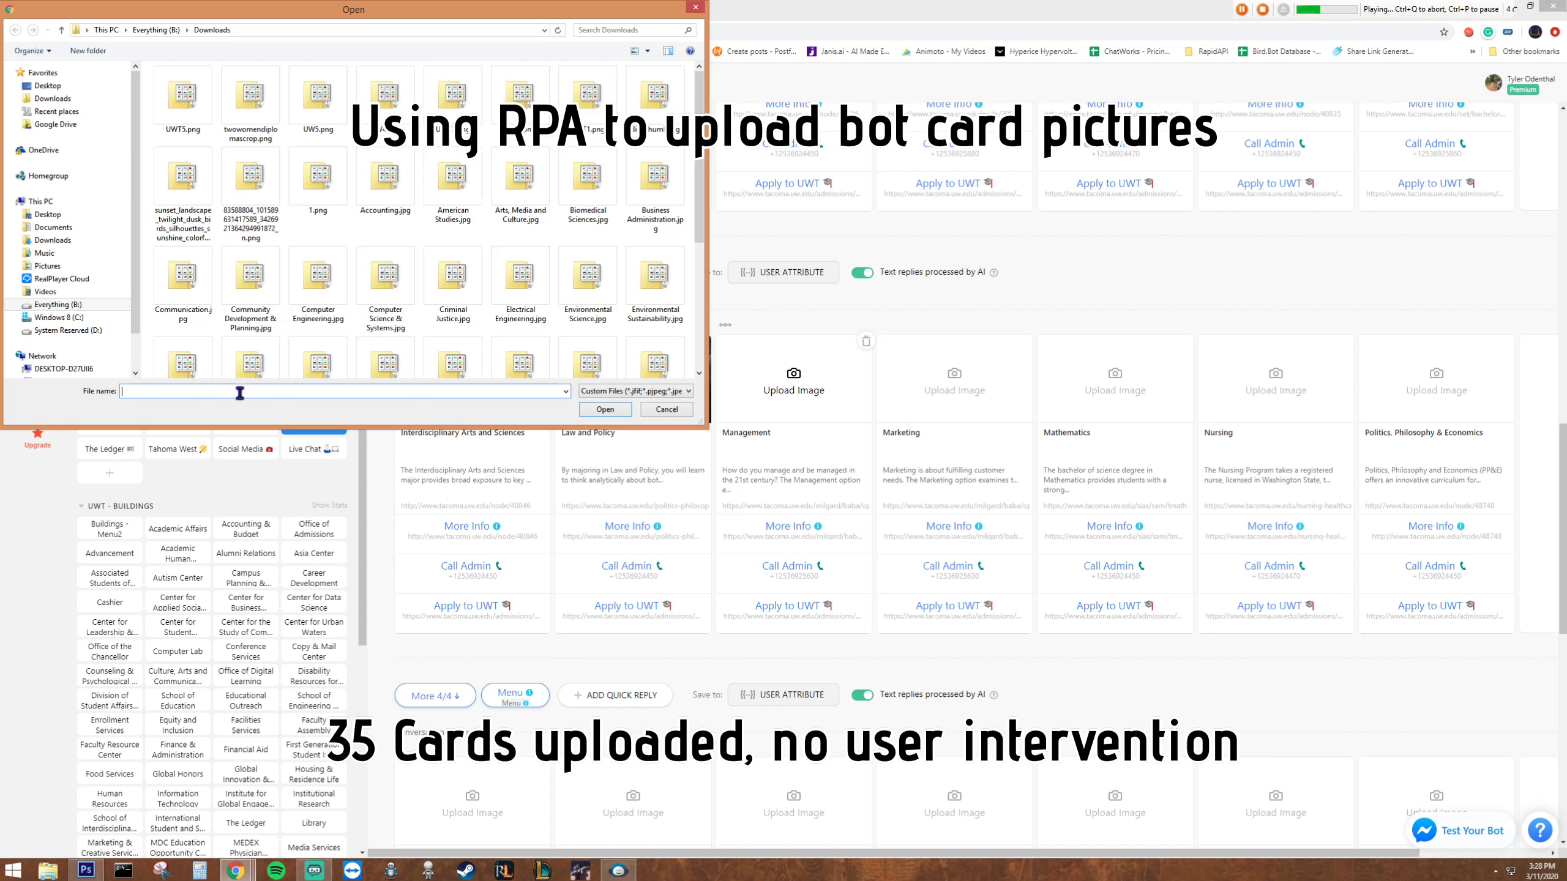
{"action": "type", "text": "Management.jpg"}
{"action": "left_click", "coordinate": [605, 409]}
Copy the Marketing name from the spreadsheet and upload Marketing.jpg to the Marketing card in Chatfuel.
{"action": "key", "text": "alt+Tab"}
{"action": "key", "text": "ctrl+c"}
{"action": "key", "text": "Down"}
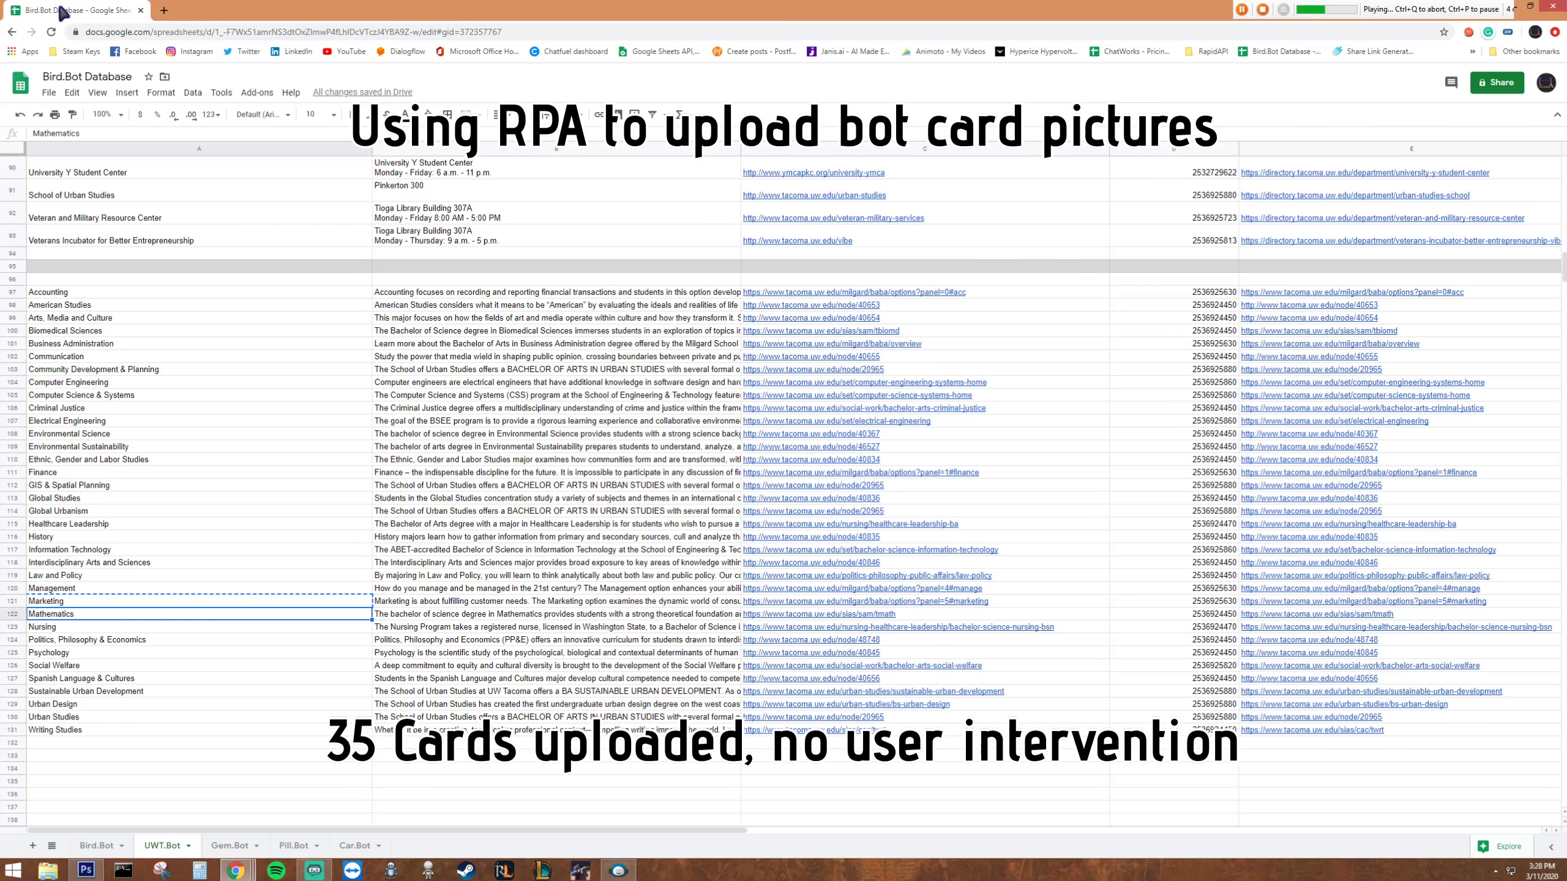
{"action": "key", "text": "alt+Tab"}
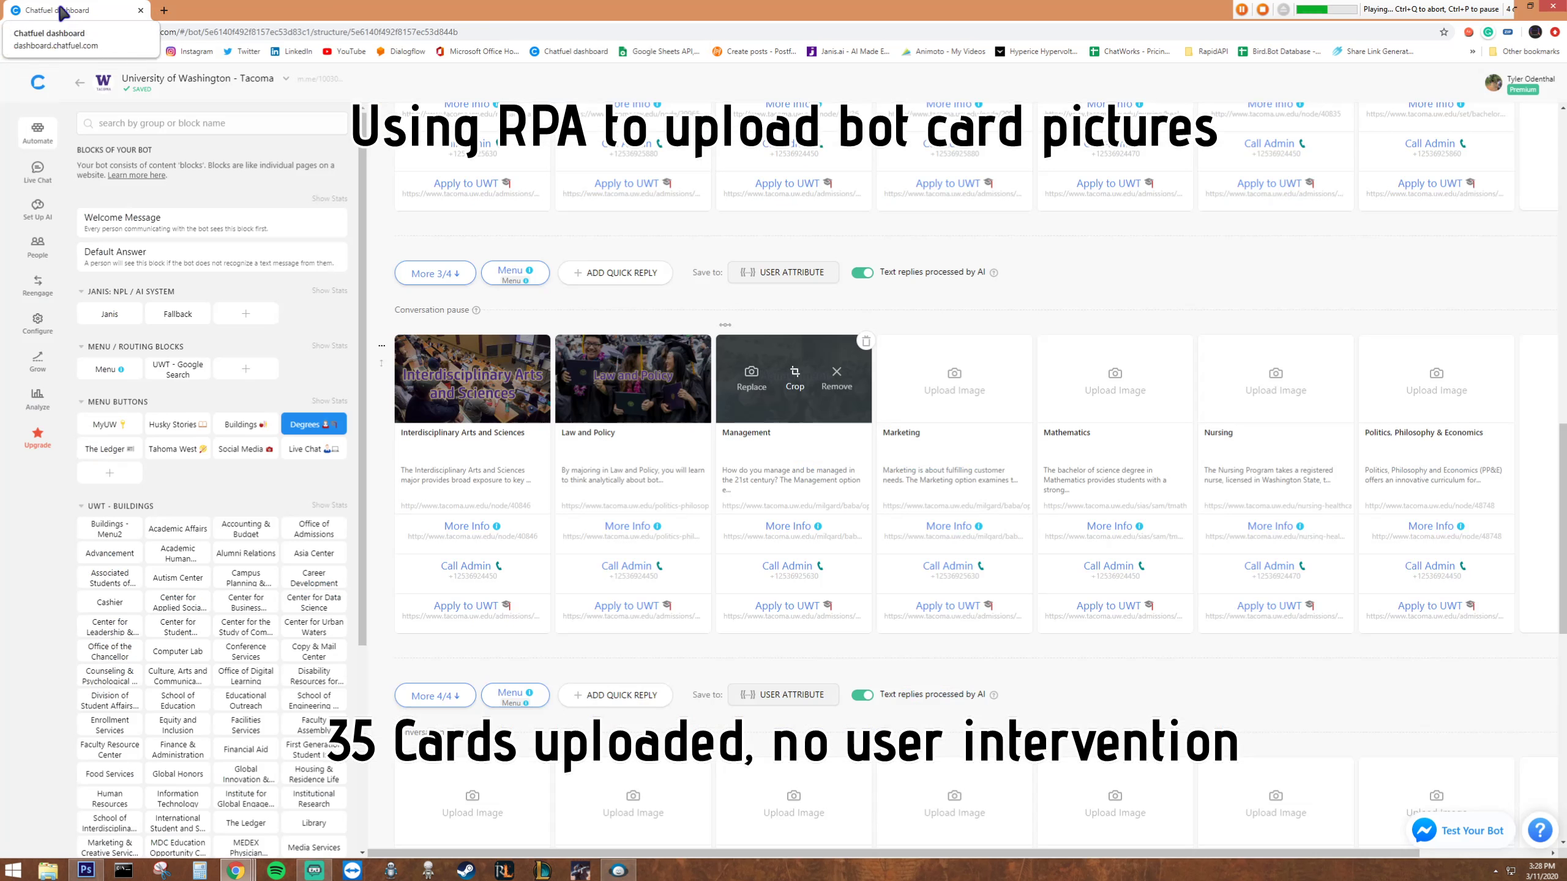
{"action": "left_click", "coordinate": [954, 381]}
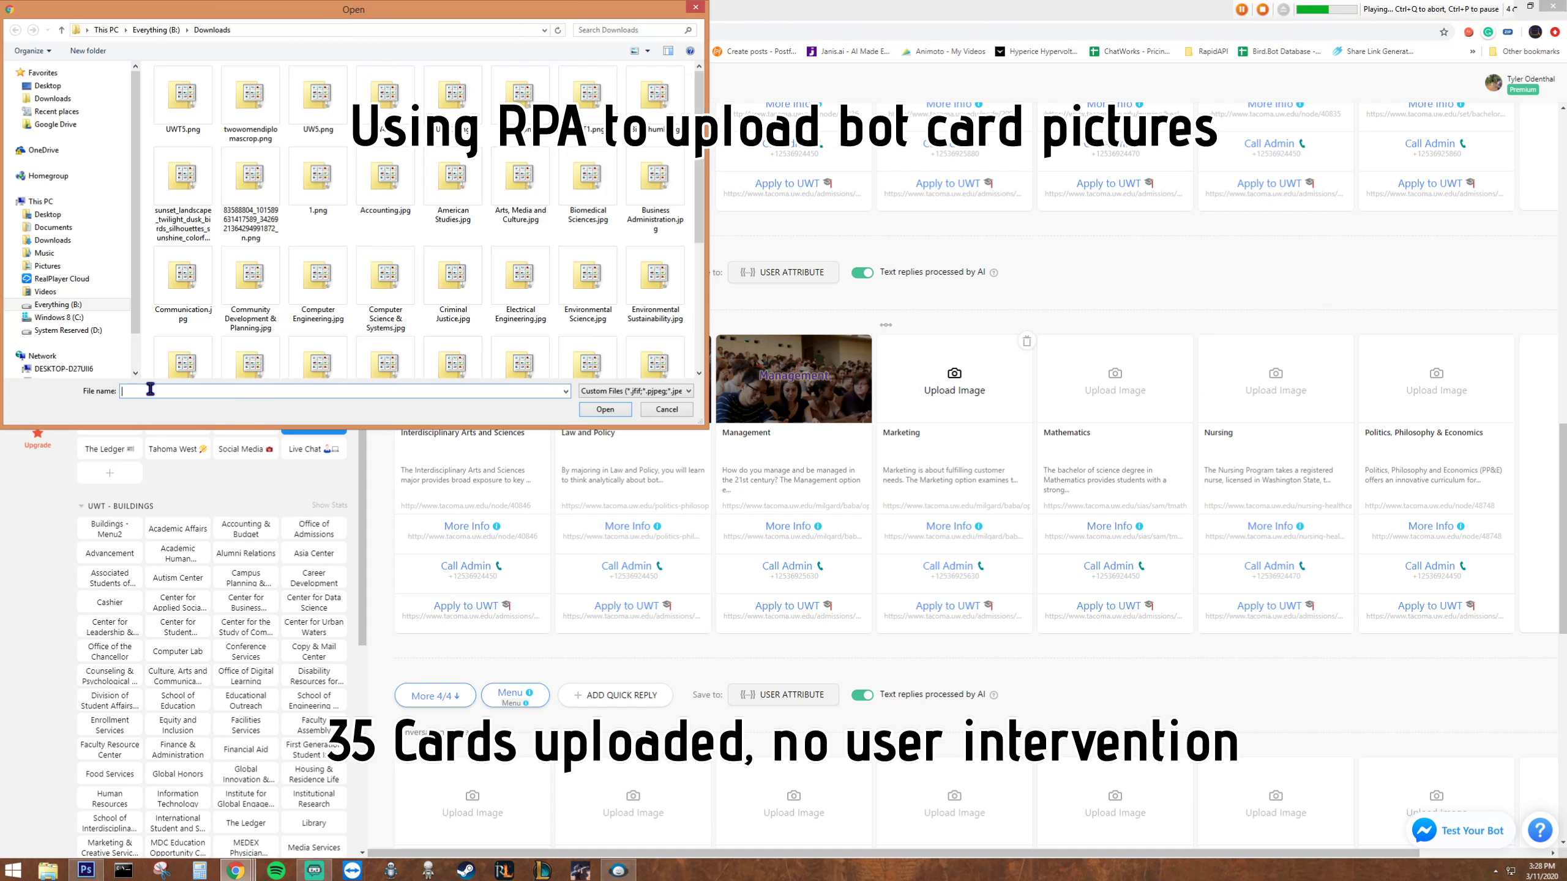
{"action": "type", "text": "Marketing.jpg"}
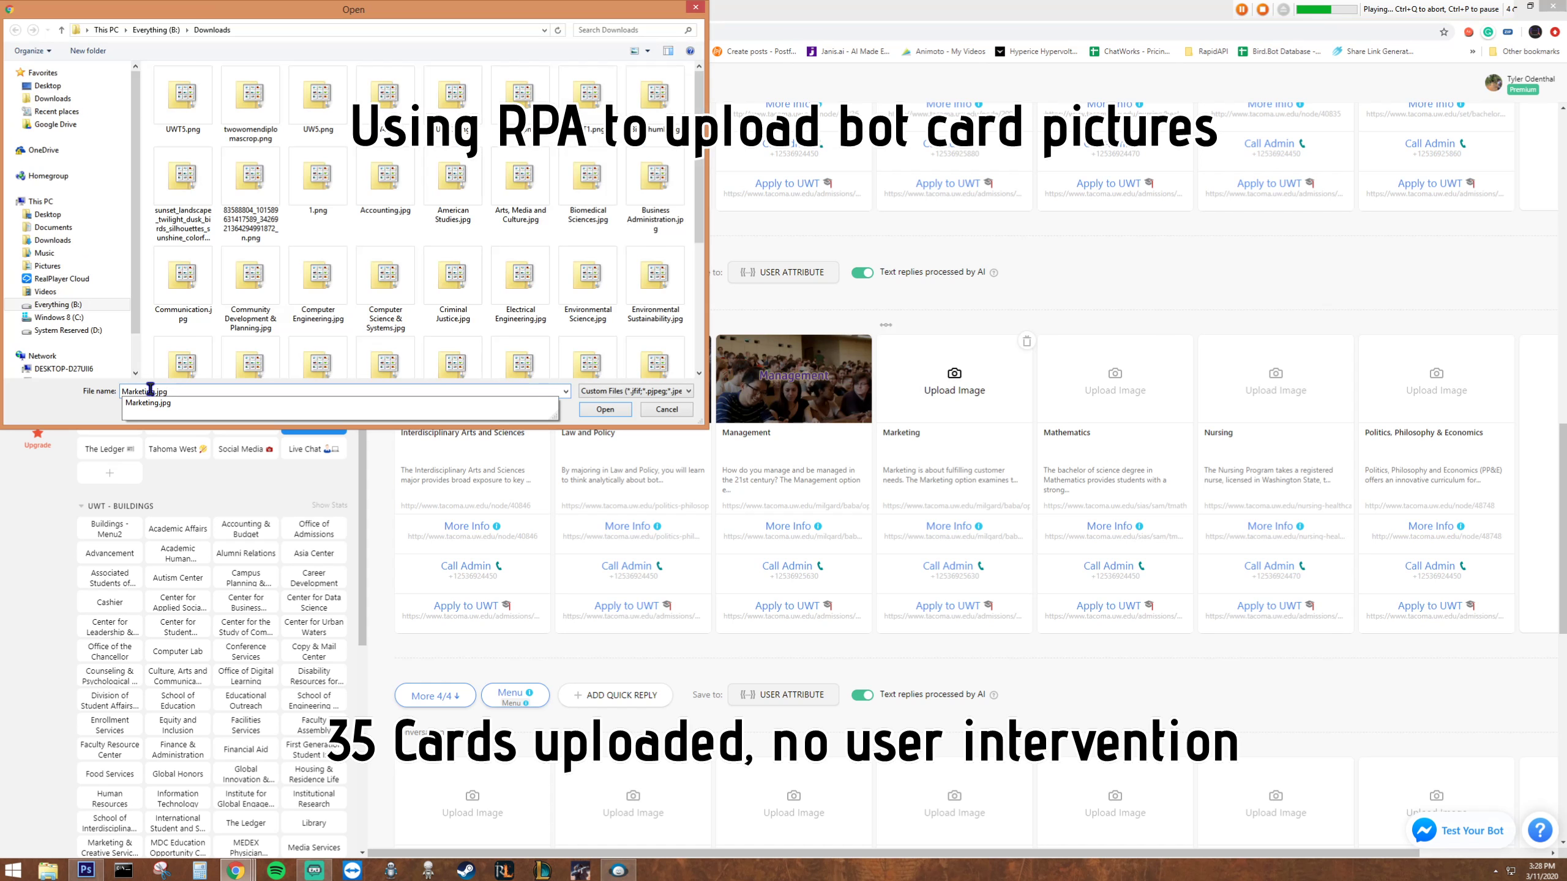
{"action": "left_click", "coordinate": [605, 409]}
Copy the Mathematics name from the spreadsheet and upload Mathematics.jpg to the Mathematics card in Chatfuel.
{"action": "key", "text": "alt+Tab"}
{"action": "key", "text": "ctrl+c"}
{"action": "key", "text": "Down"}
{"action": "key", "text": "alt+Tab"}
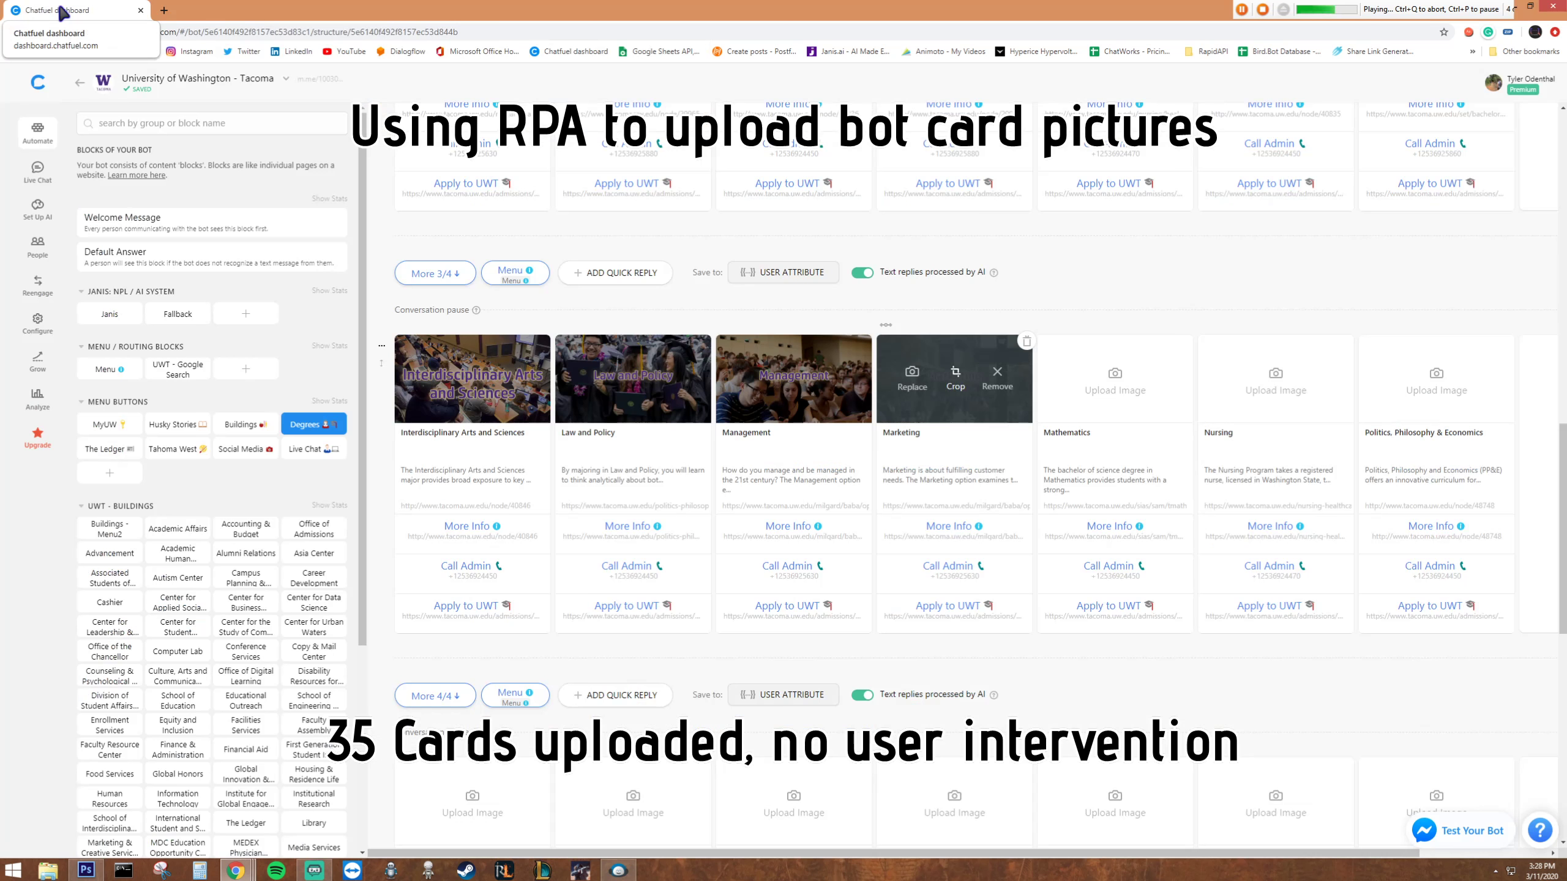
{"action": "left_click", "coordinate": [1115, 382]}
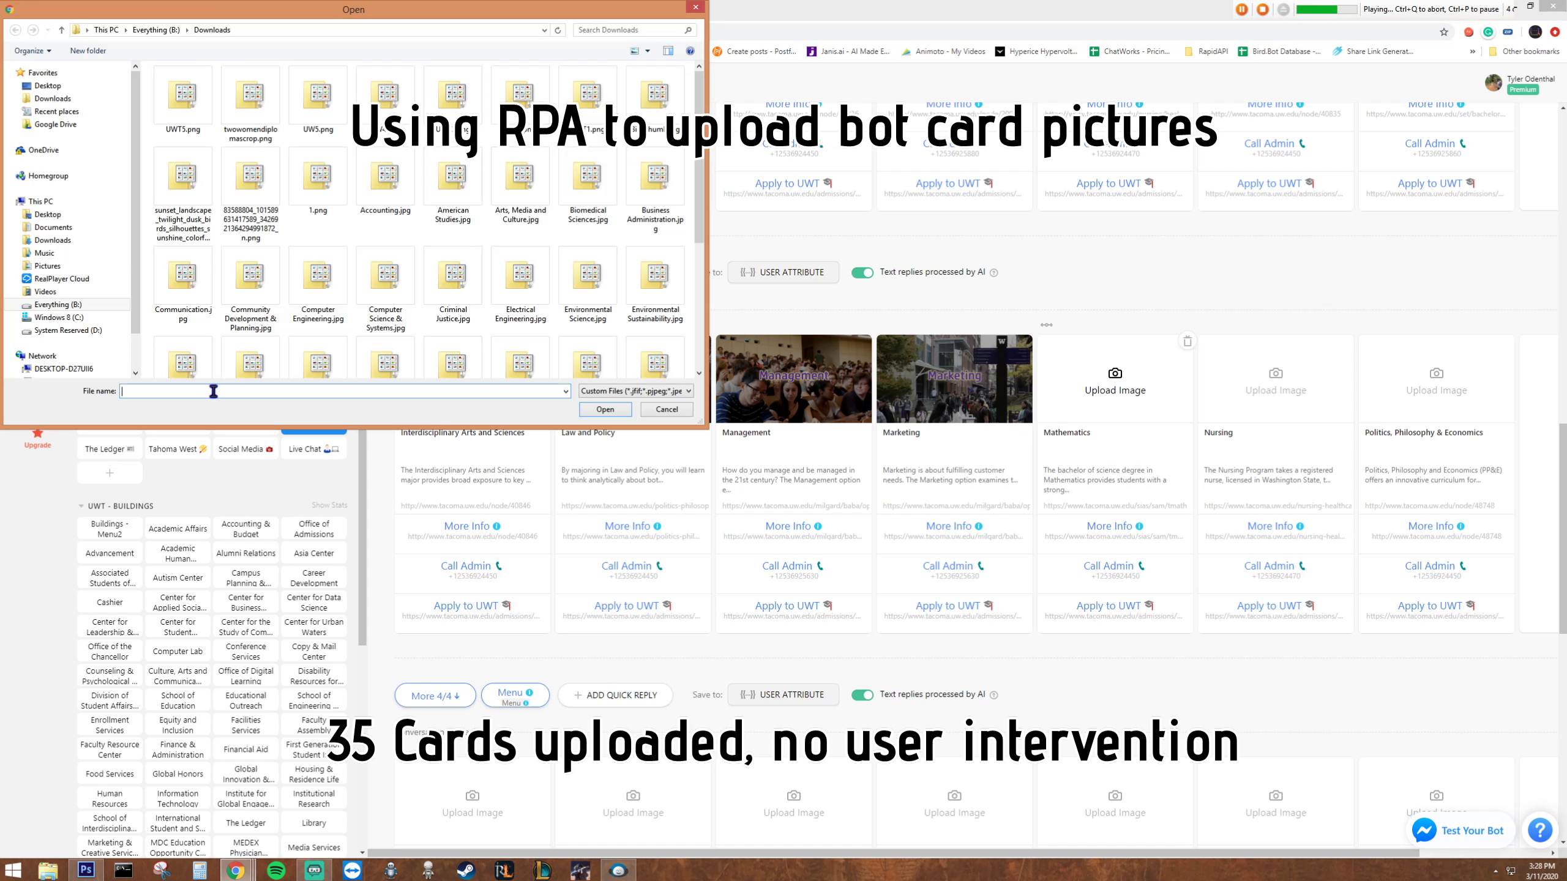
{"action": "type", "text": "Mathematics.jpg"}
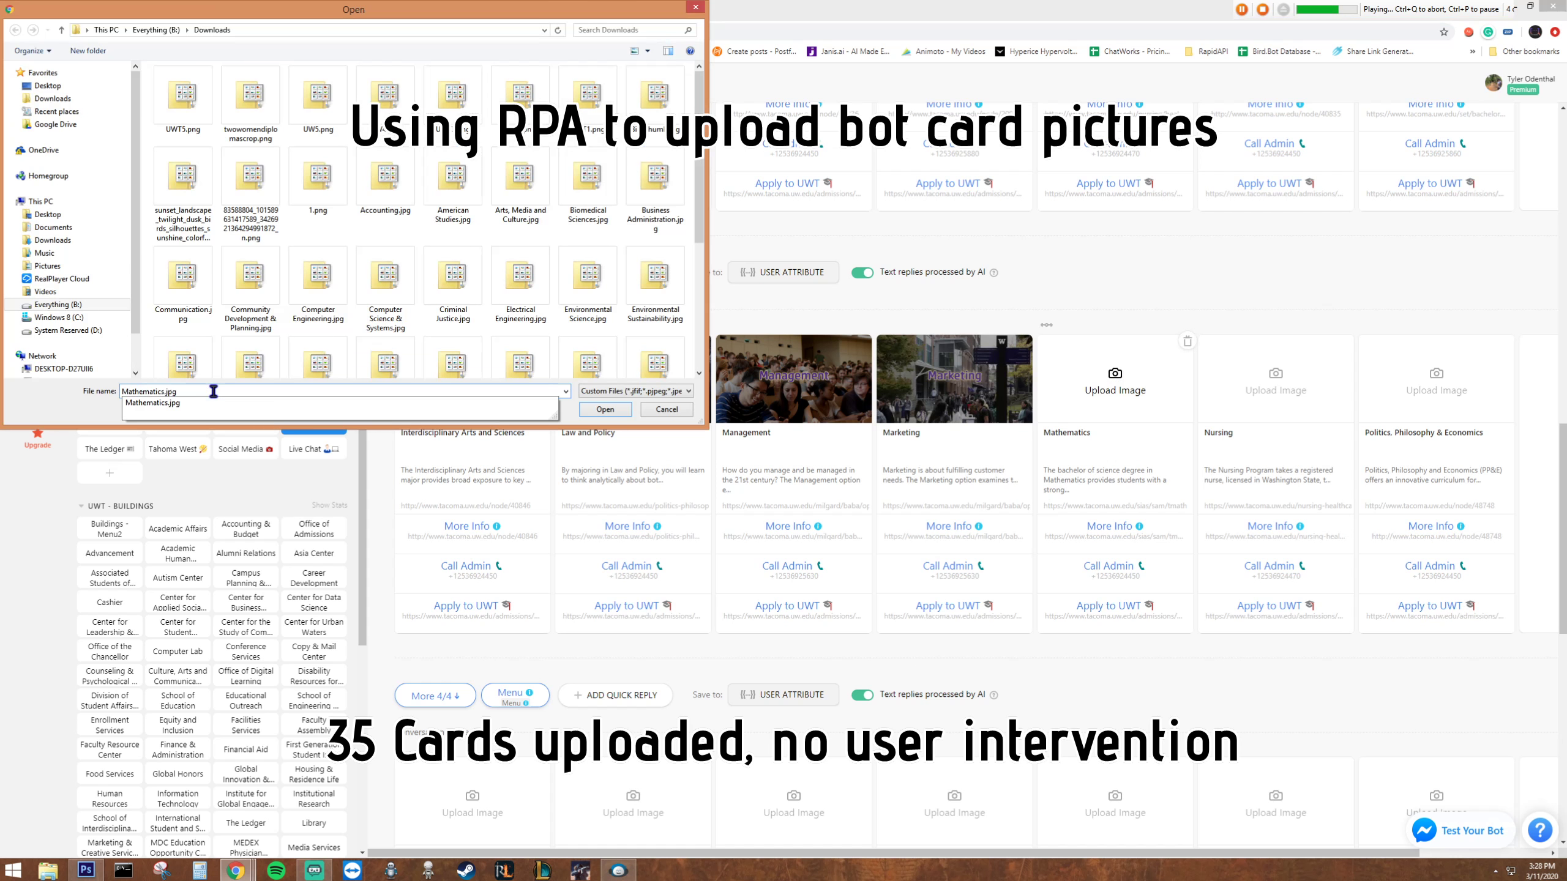
{"action": "left_click", "coordinate": [600, 409]}
Copy the Nursing name from the spreadsheet and upload Nursing.jpg to the Nursing card in Chatfuel.
{"action": "key", "text": "alt+Tab"}
{"action": "key", "text": "ctrl+c"}
{"action": "key", "text": "Down"}
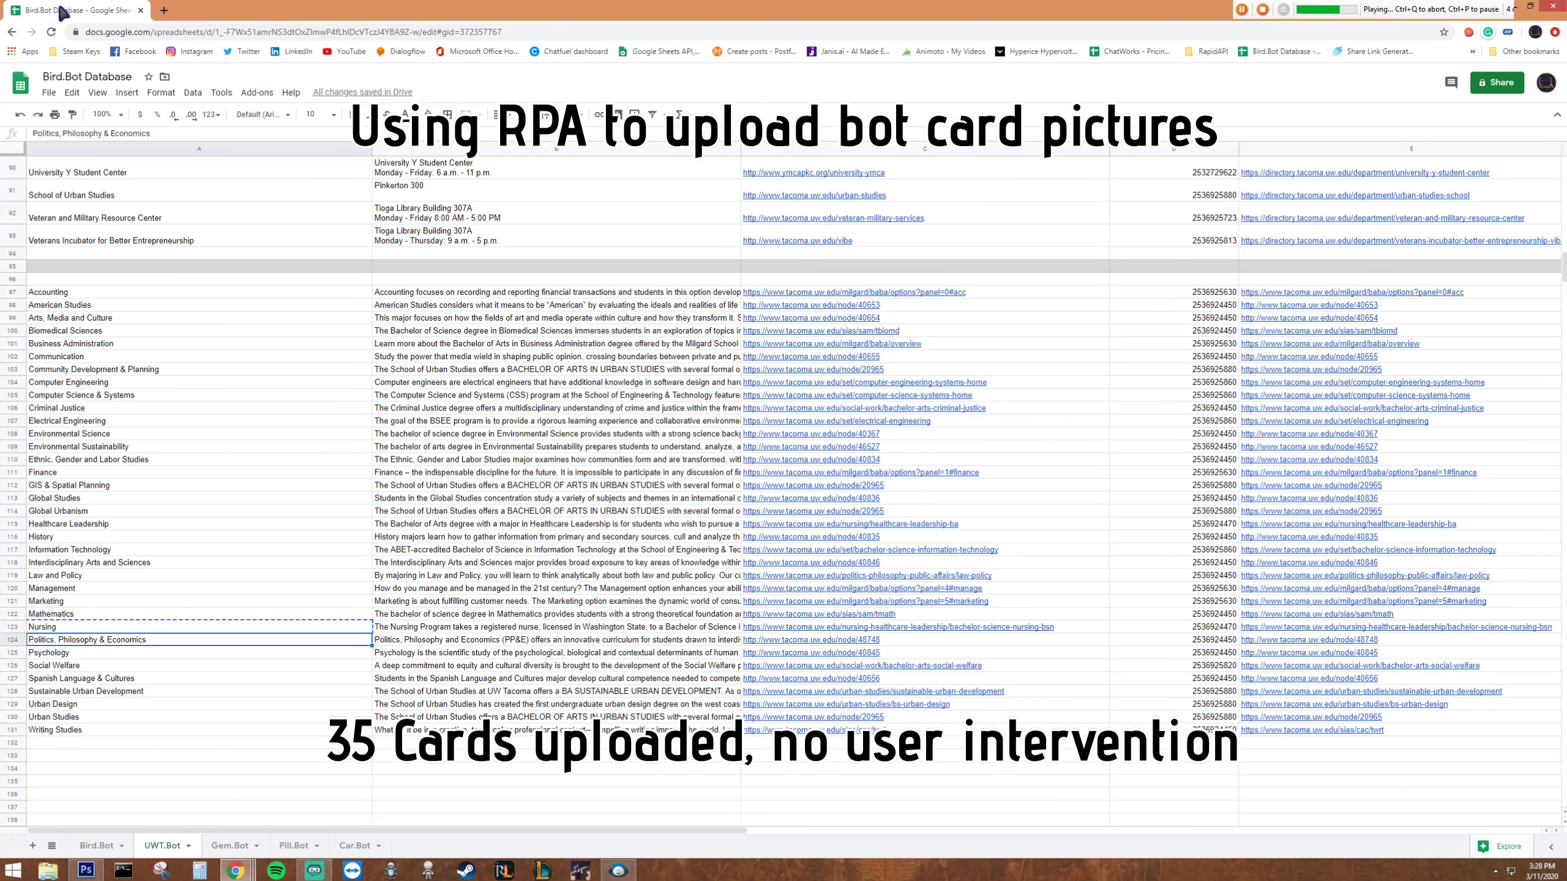
{"action": "key", "text": "alt+Tab"}
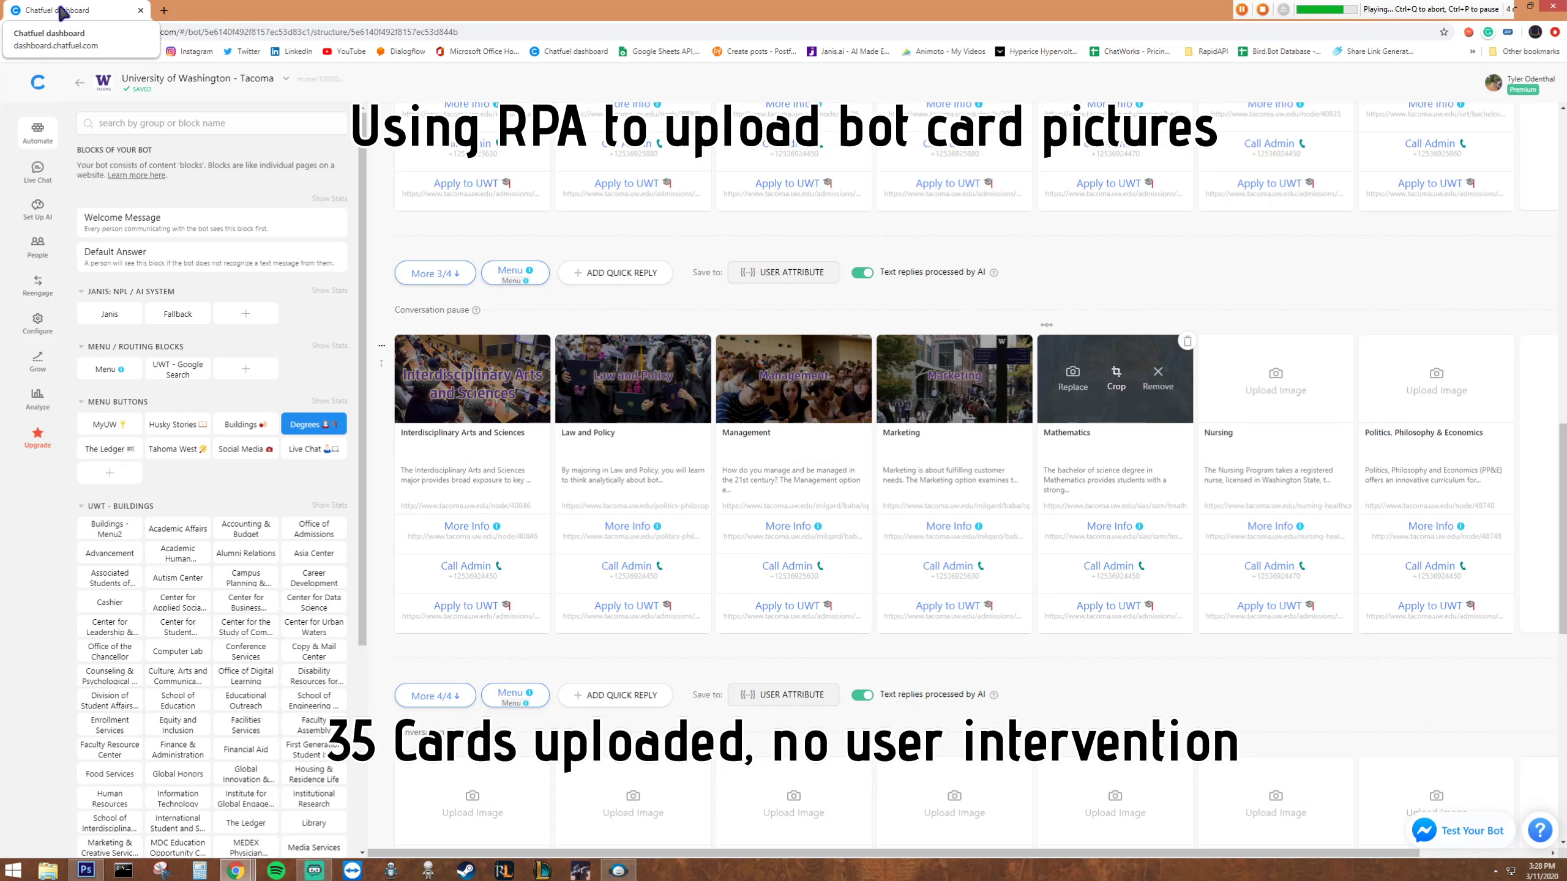
{"action": "left_click", "coordinate": [1275, 383]}
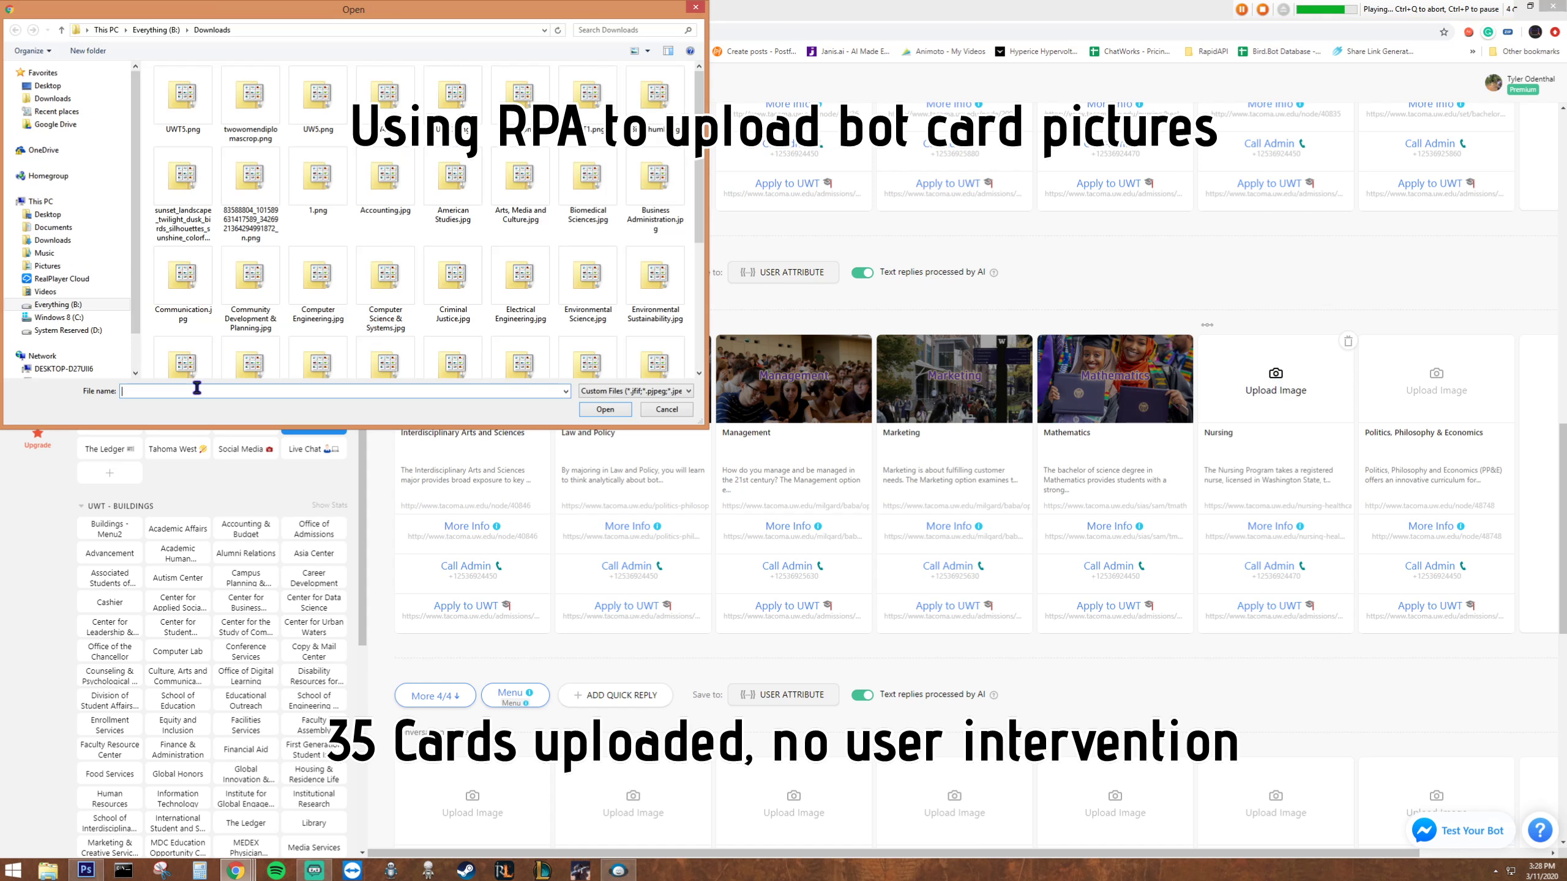
{"action": "type", "text": "Nursing.jpg"}
{"action": "key", "text": "Return"}
Copy the Politics, Philosophy & Economics name from the spreadsheet and upload Politics, Philosophy & Economics.jpg to its card in Chatfuel.
{"action": "key", "text": "alt+Tab"}
{"action": "key", "text": "ctrl+c"}
{"action": "key", "text": "Down"}
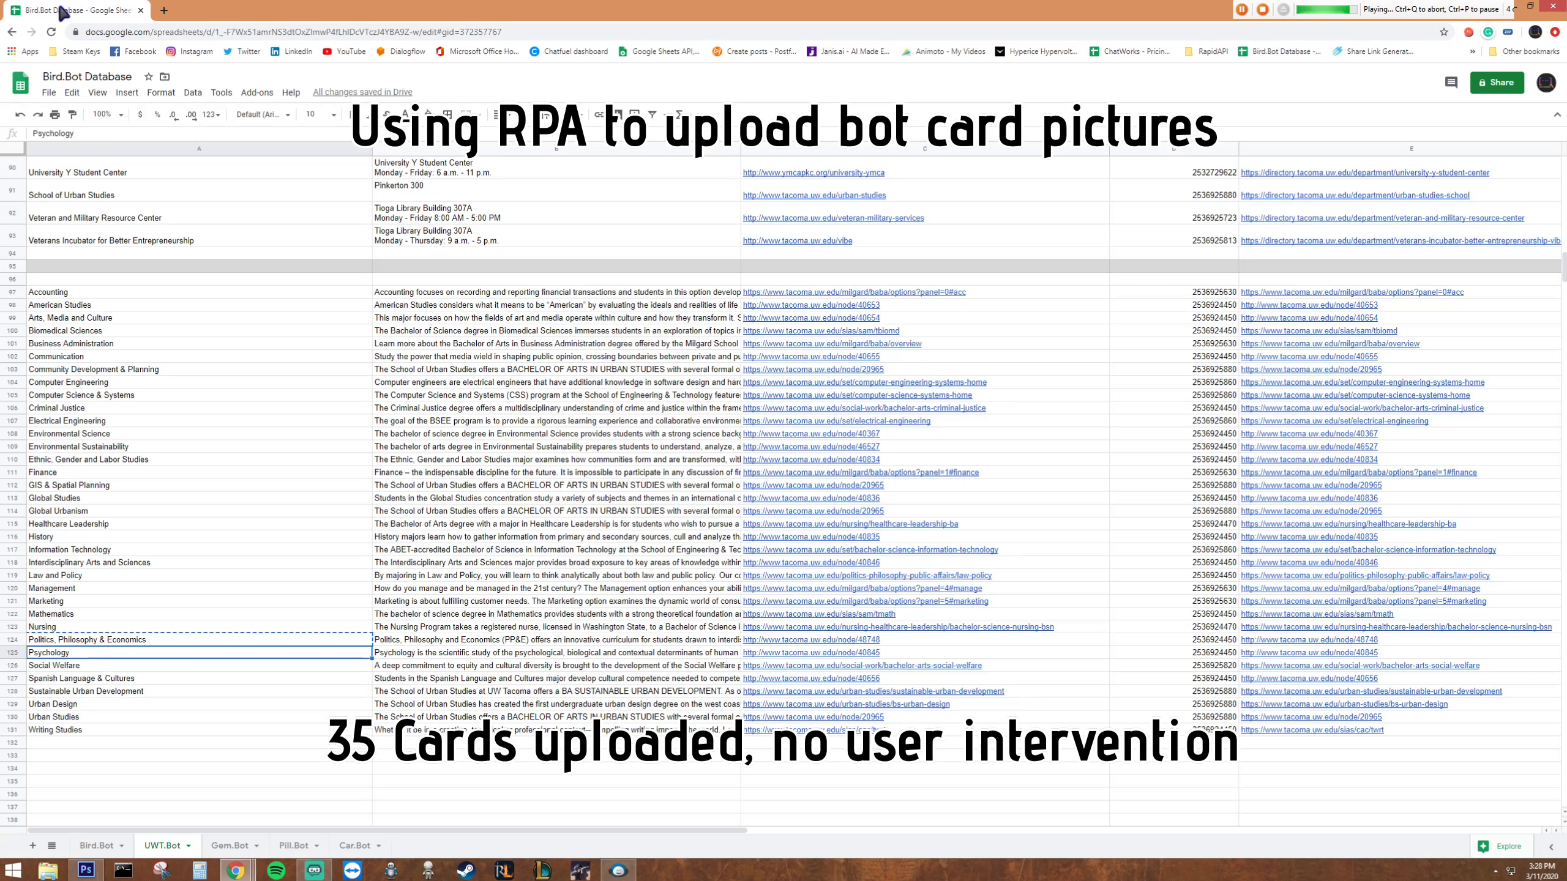
{"action": "key", "text": "alt+Tab"}
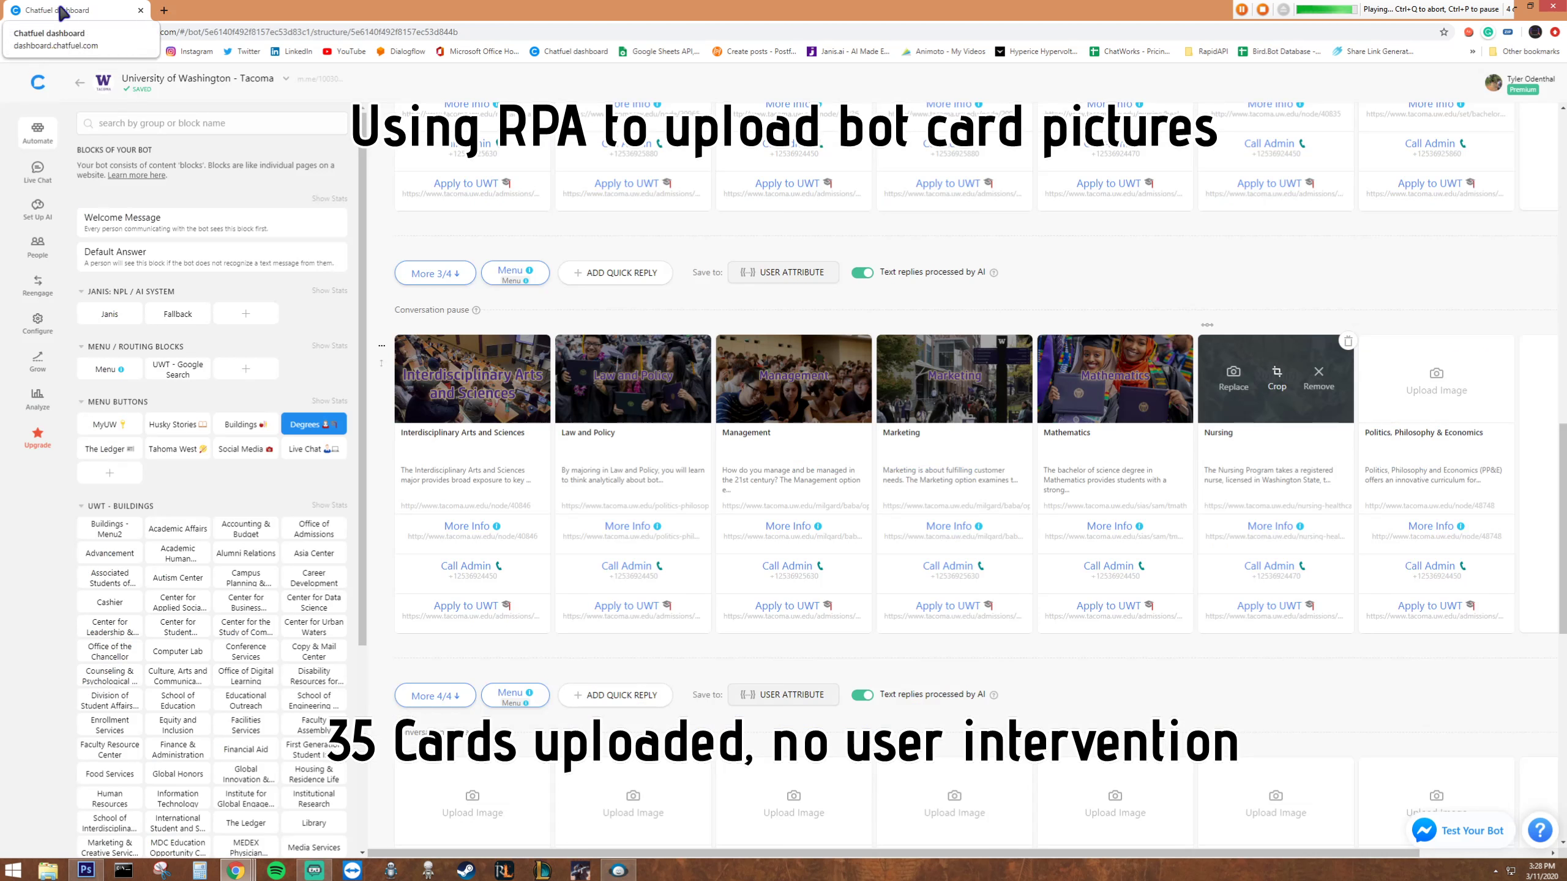
{"action": "left_click", "coordinate": [1437, 379]}
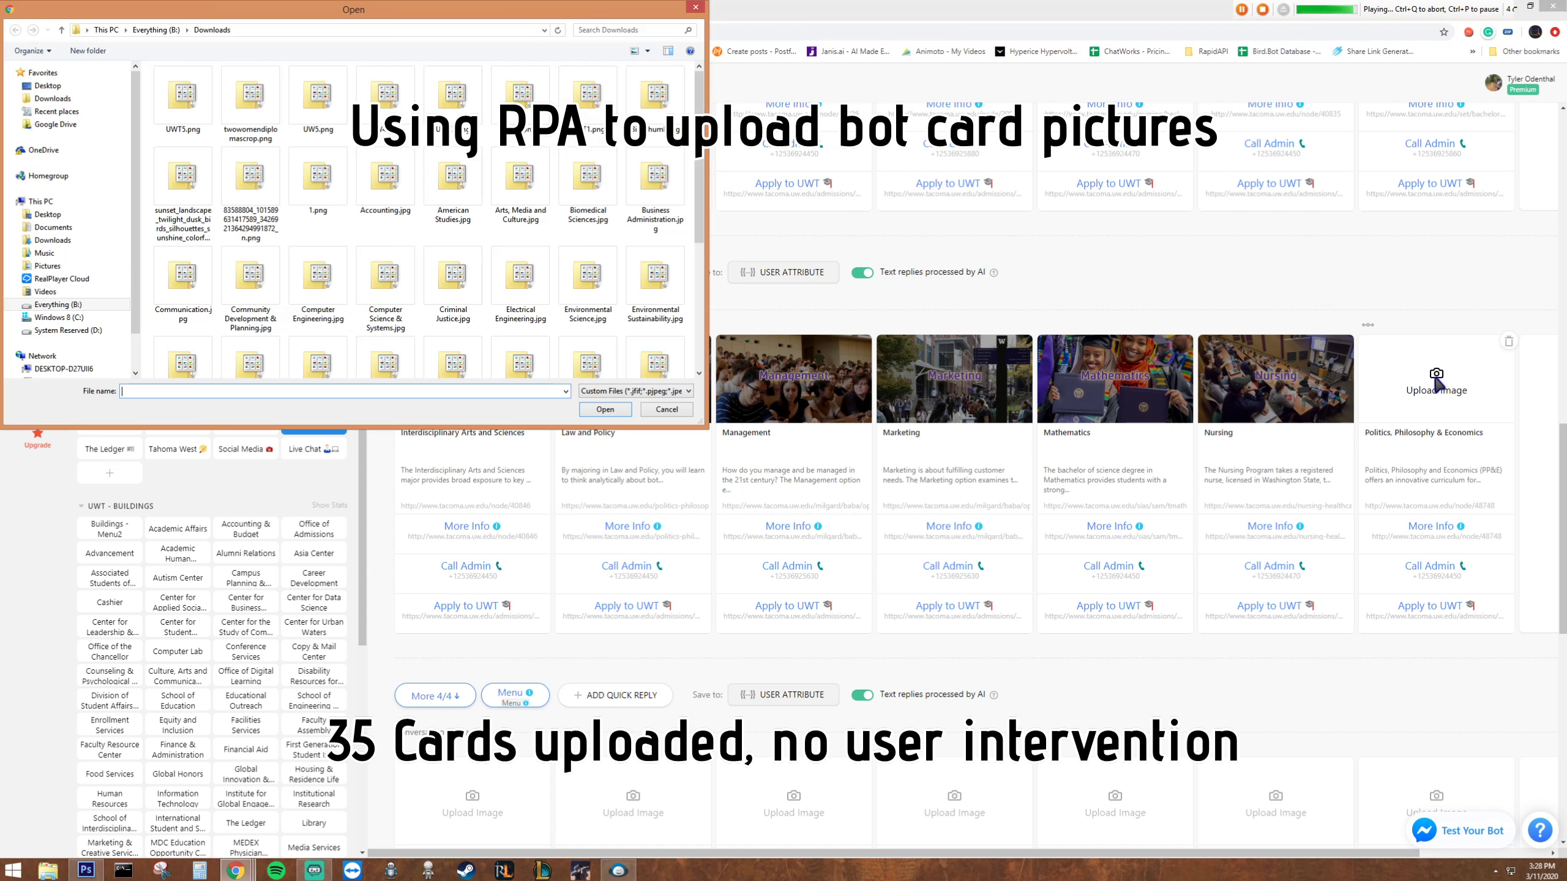
{"action": "type", "text": "Politics, Philosophy & Economics.jpg"}
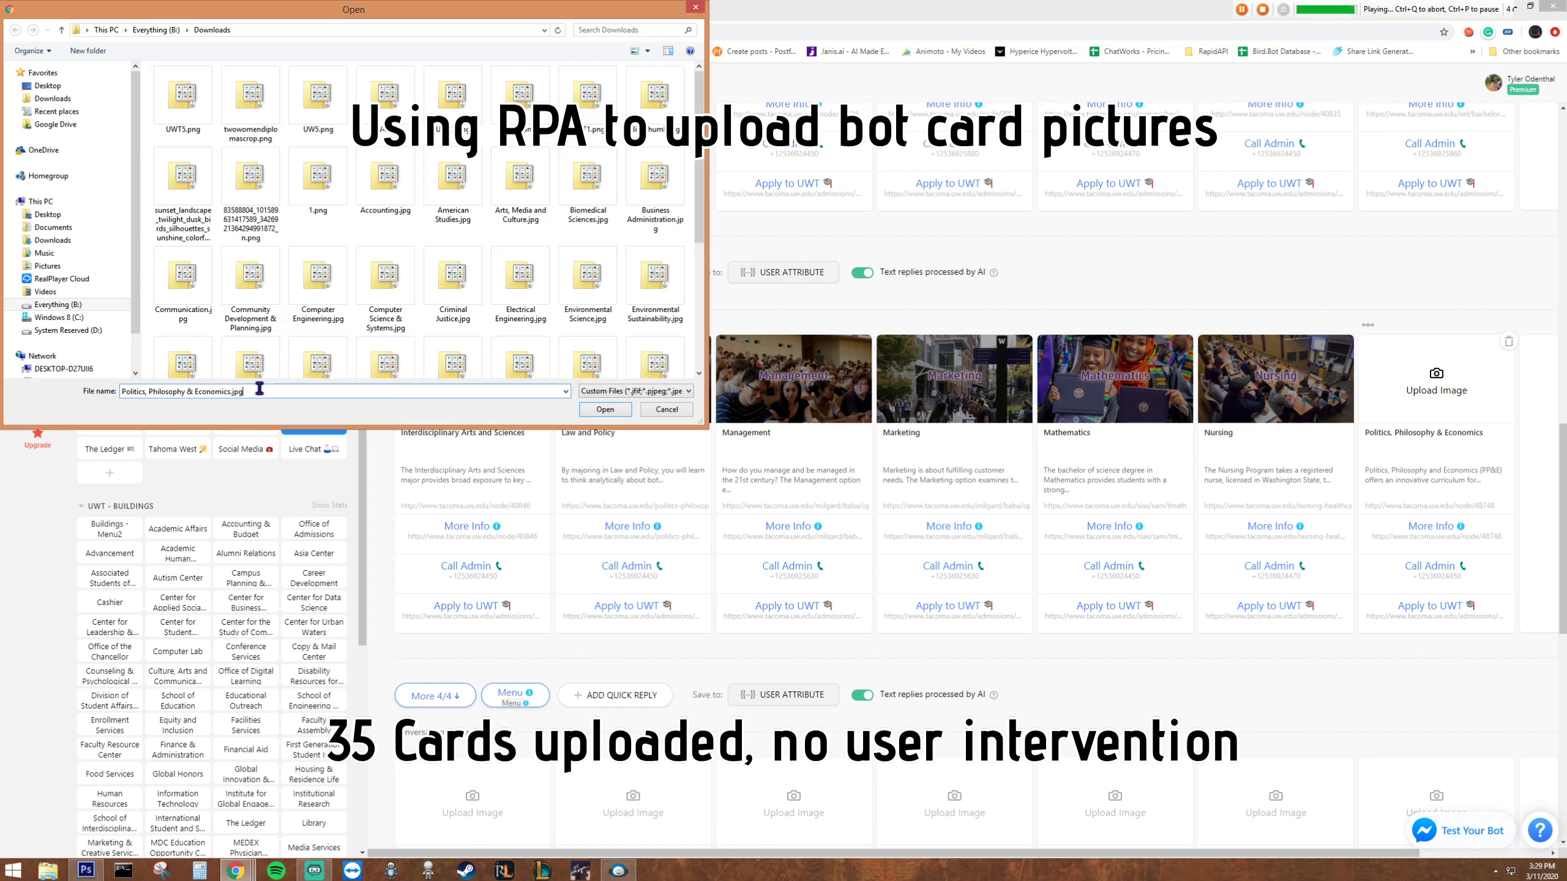
{"action": "key", "text": "Return"}
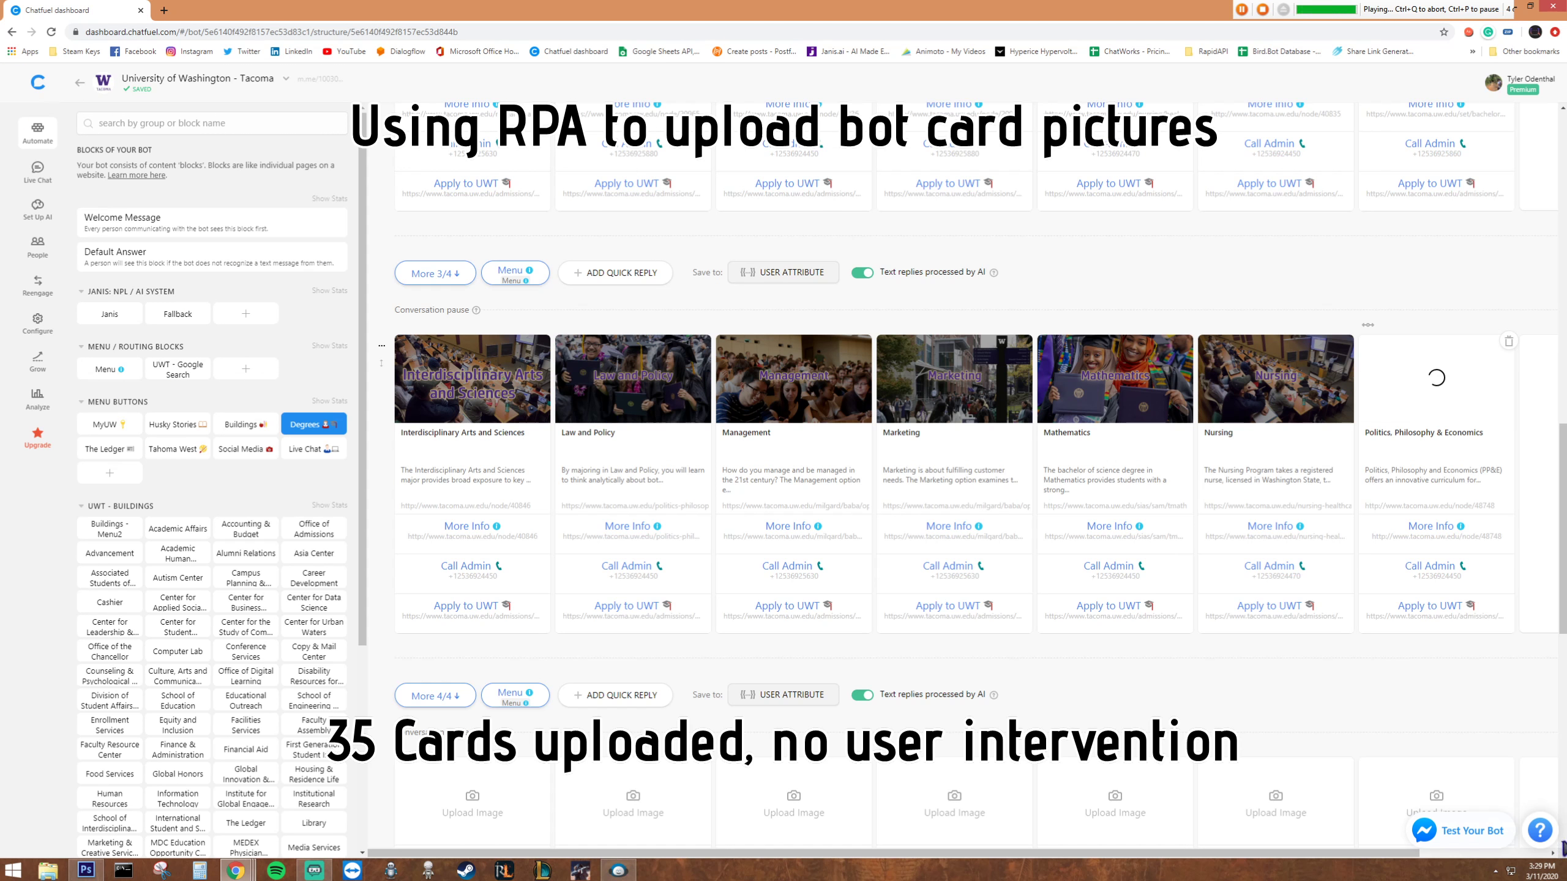
Bring the last degree gallery into view in Chatfuel and copy the Psychology name from the spreadsheet.
{"action": "scroll", "coordinate": [981, 473], "scroll_direction": "down", "scroll_amount": 3}
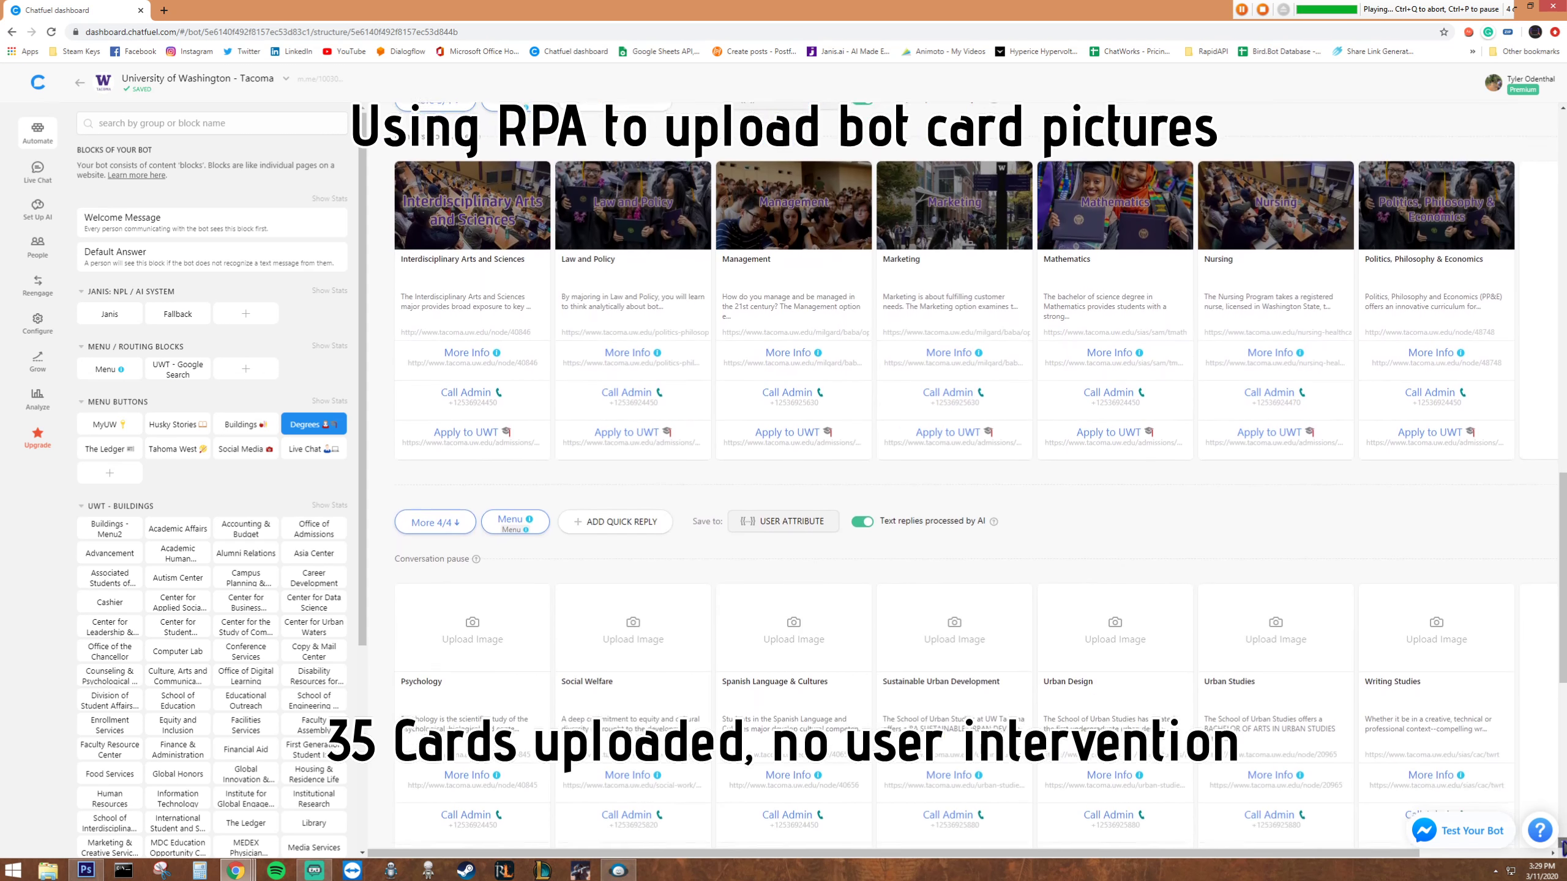
{"action": "left_click", "coordinate": [1561, 843]}
{"action": "left_click", "coordinate": [1561, 842]}
{"action": "left_click", "coordinate": [1561, 842]}
{"action": "left_click", "coordinate": [1561, 843]}
{"action": "left_click", "coordinate": [1561, 842]}
{"action": "left_click", "coordinate": [1561, 843]}
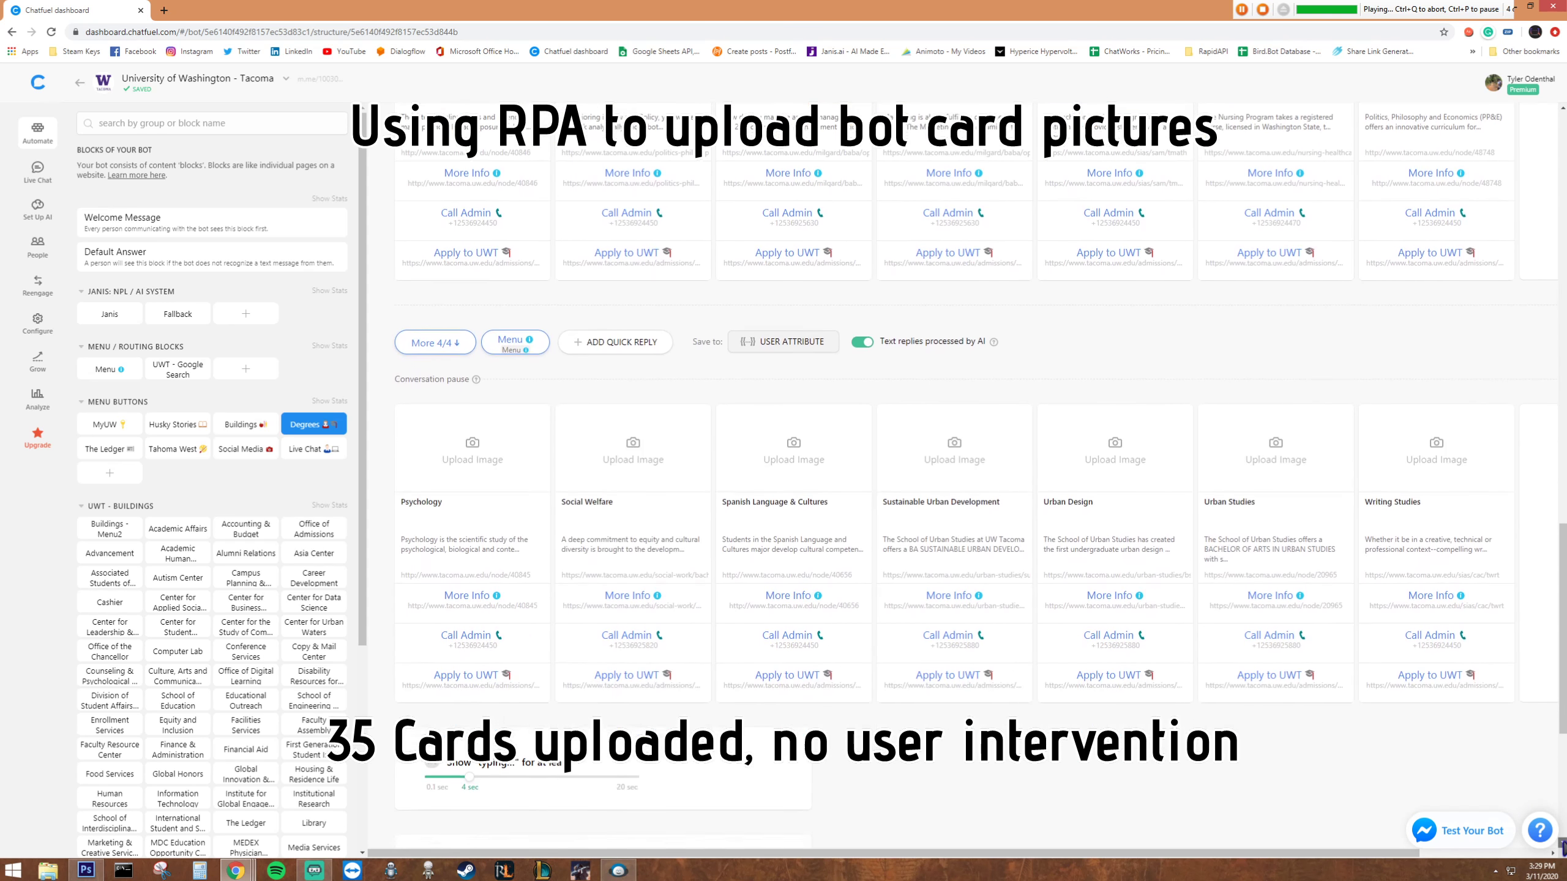
{"action": "key", "text": "alt+Tab"}
Upload Psychology.jpg to the Psychology card in Chatfuel, keeping horizontal images for the gallery and accepting the default crop.
{"action": "key", "text": "alt+Tab"}
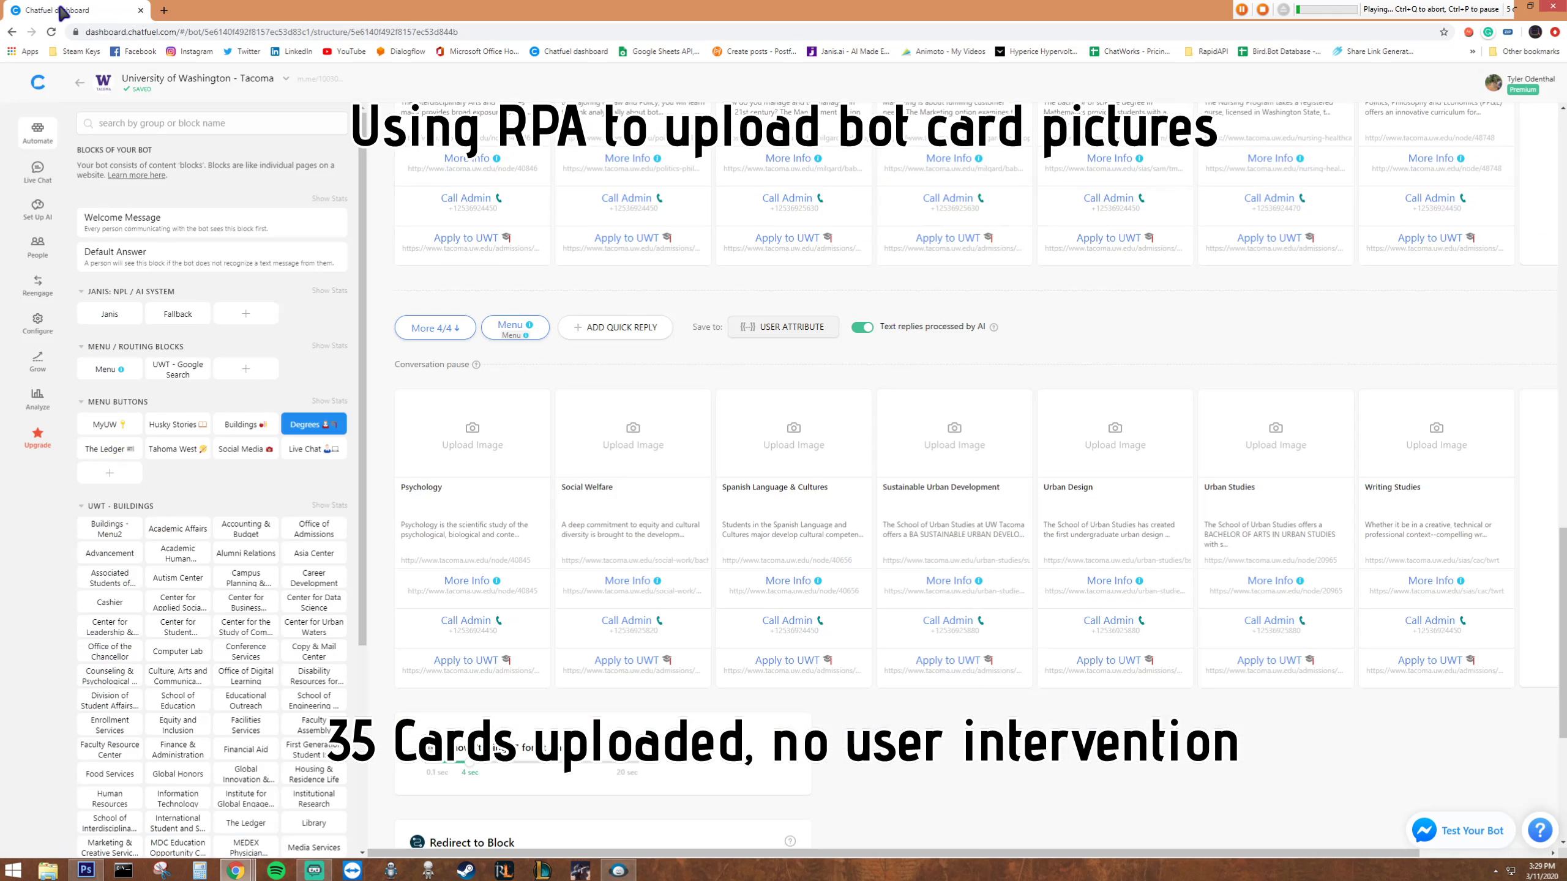
{"action": "left_click", "coordinate": [473, 439]}
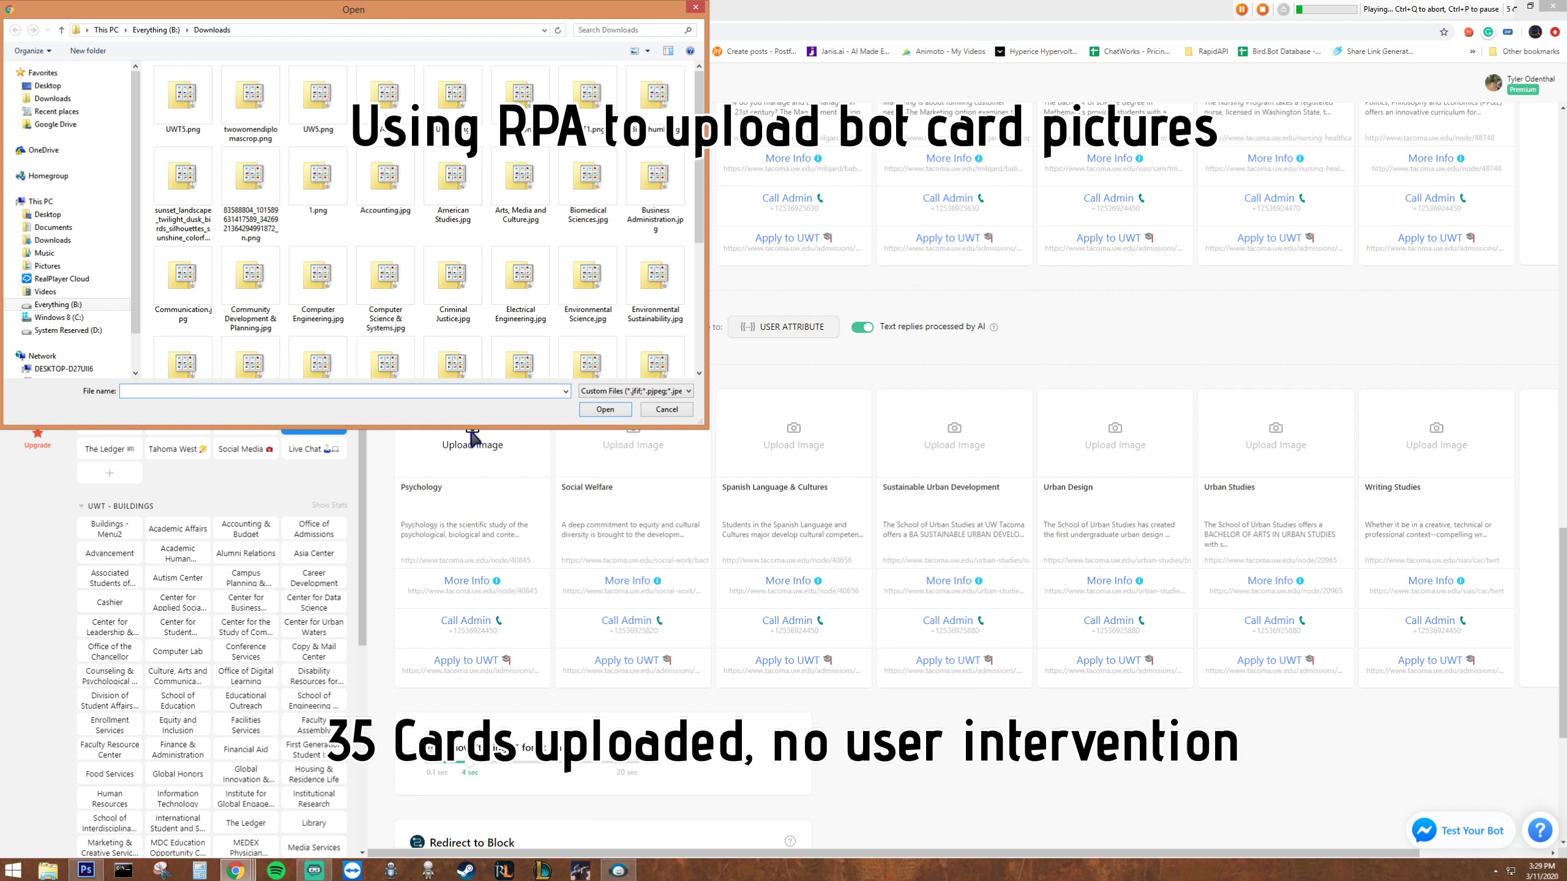
{"action": "left_click", "coordinate": [168, 390]}
{"action": "type", "text": "Psychology"}
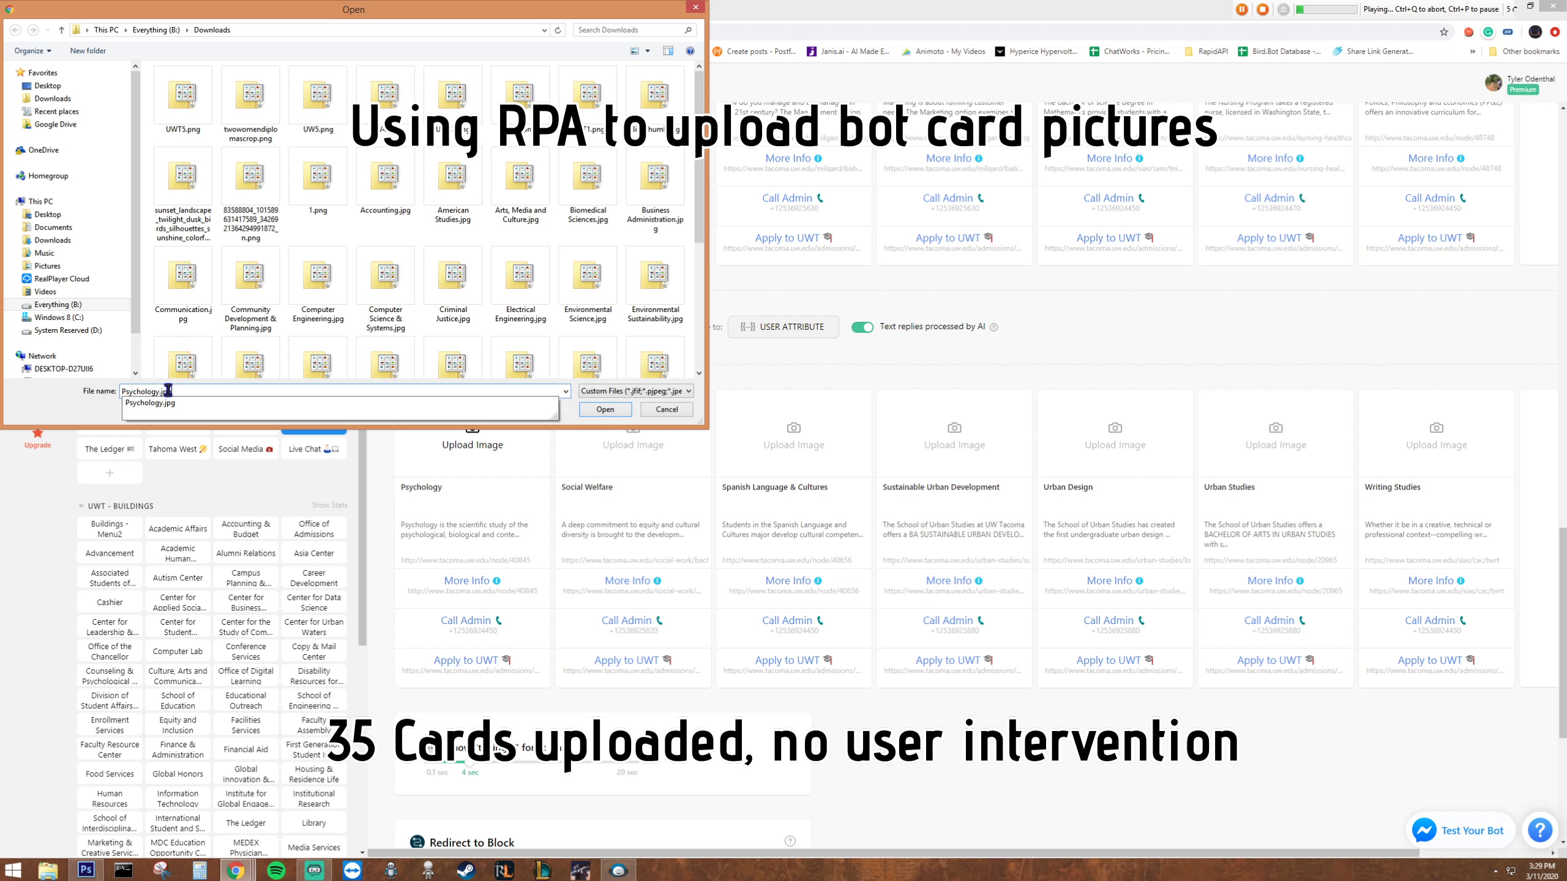
{"action": "type", "text": ".jpg"}
{"action": "left_click", "coordinate": [602, 408]}
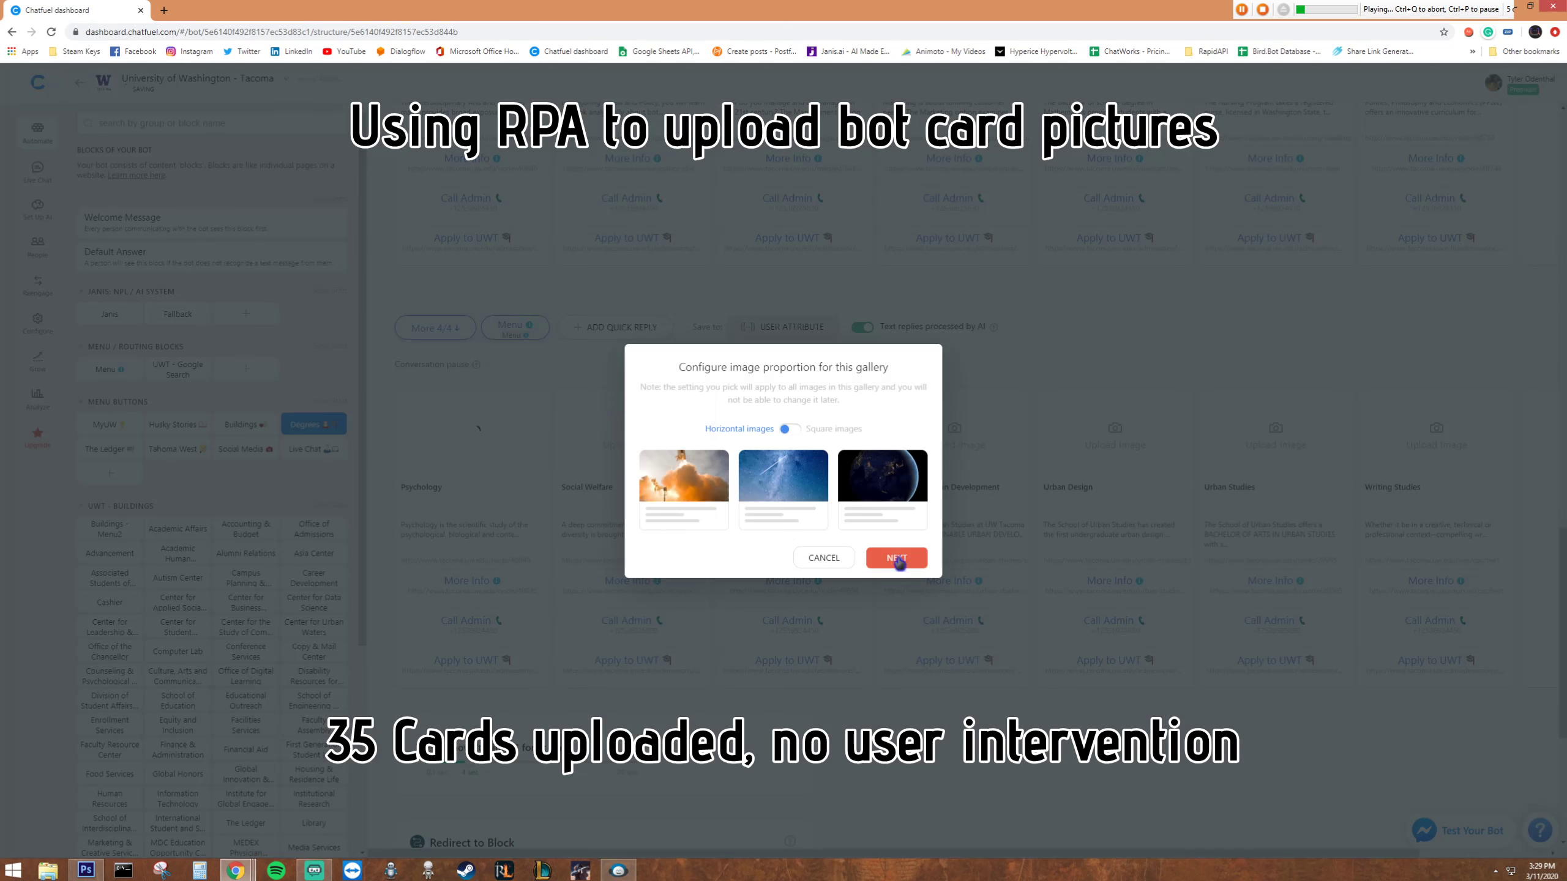
{"action": "left_click", "coordinate": [899, 561]}
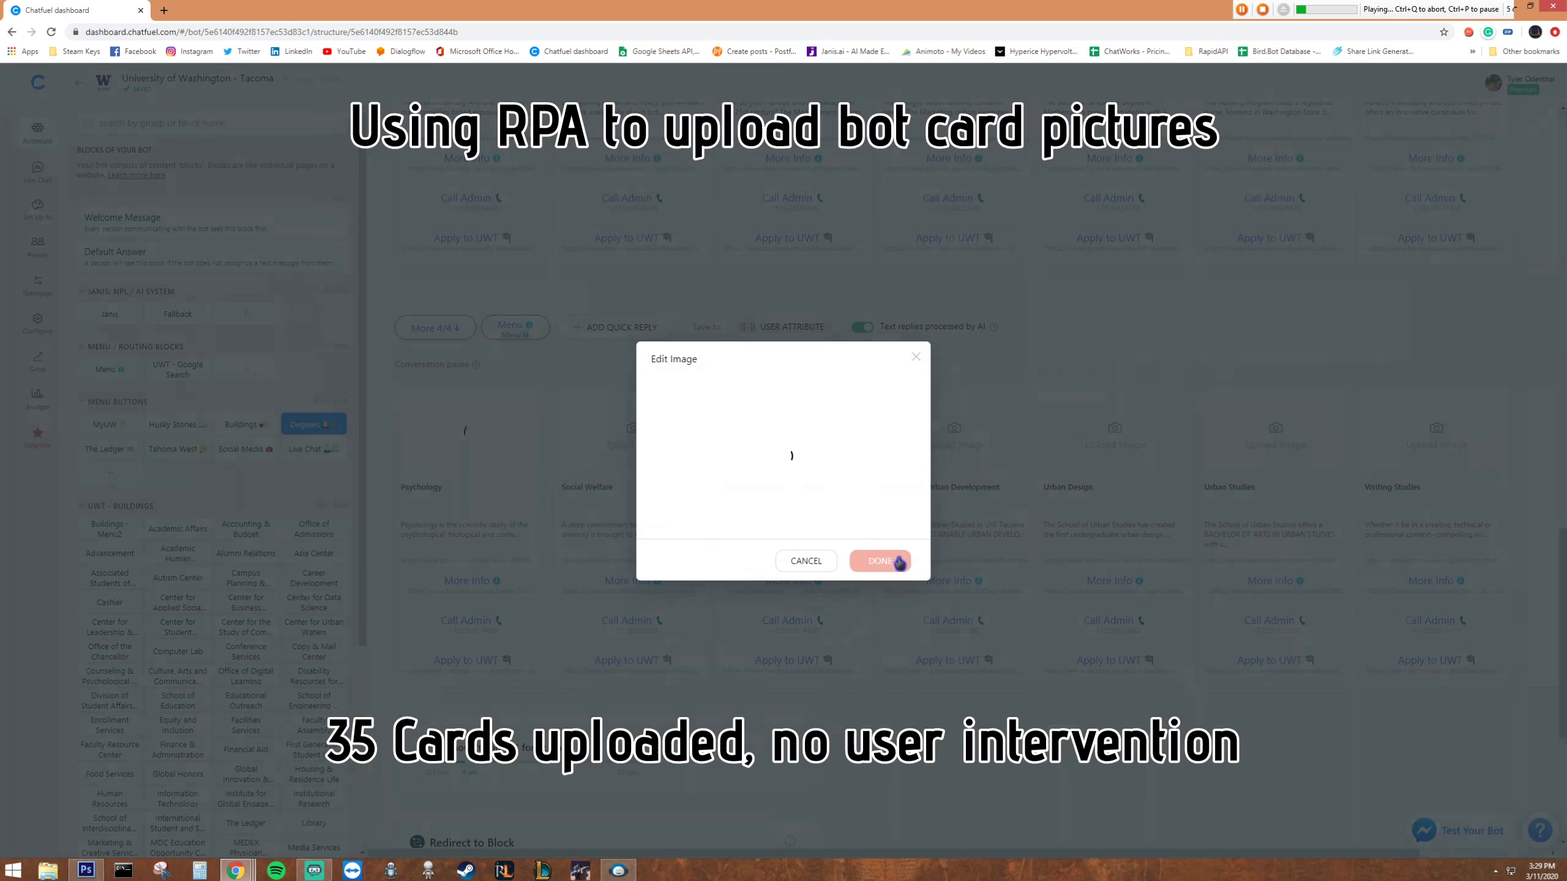
{"action": "left_click", "coordinate": [899, 562]}
Copy the Social Welfare name from the spreadsheet and upload Social Welfare.jpg to the Social Welfare card in Chatfuel.
{"action": "key", "text": "alt+Tab"}
{"action": "key", "text": "ctrl+c"}
{"action": "key", "text": "Down"}
{"action": "key", "text": "alt+Tab"}
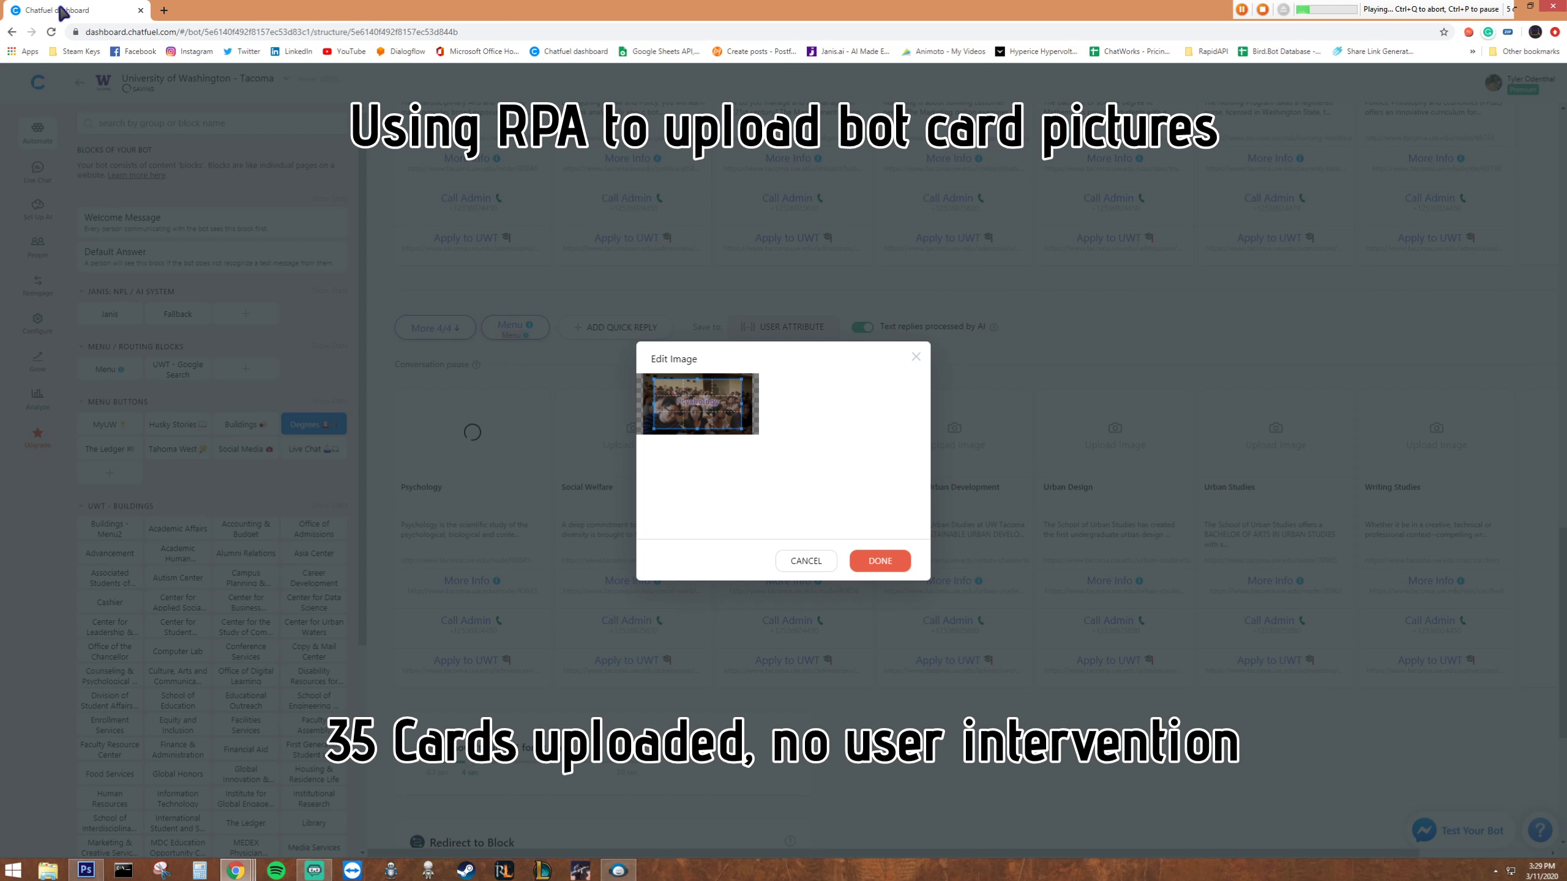
{"action": "key", "text": "Return"}
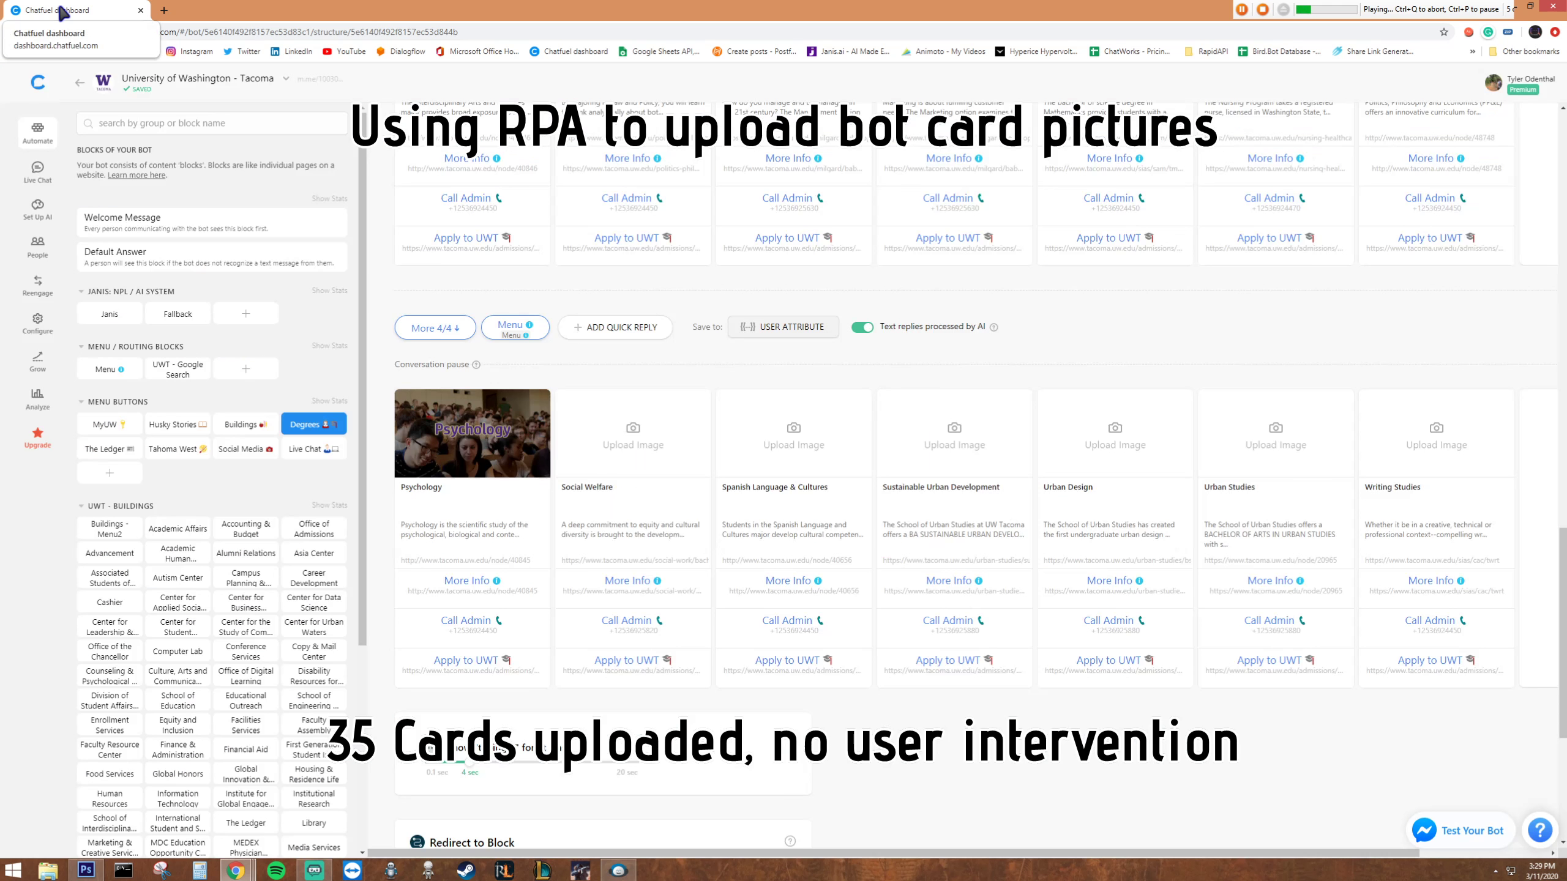
{"action": "left_click", "coordinate": [633, 440]}
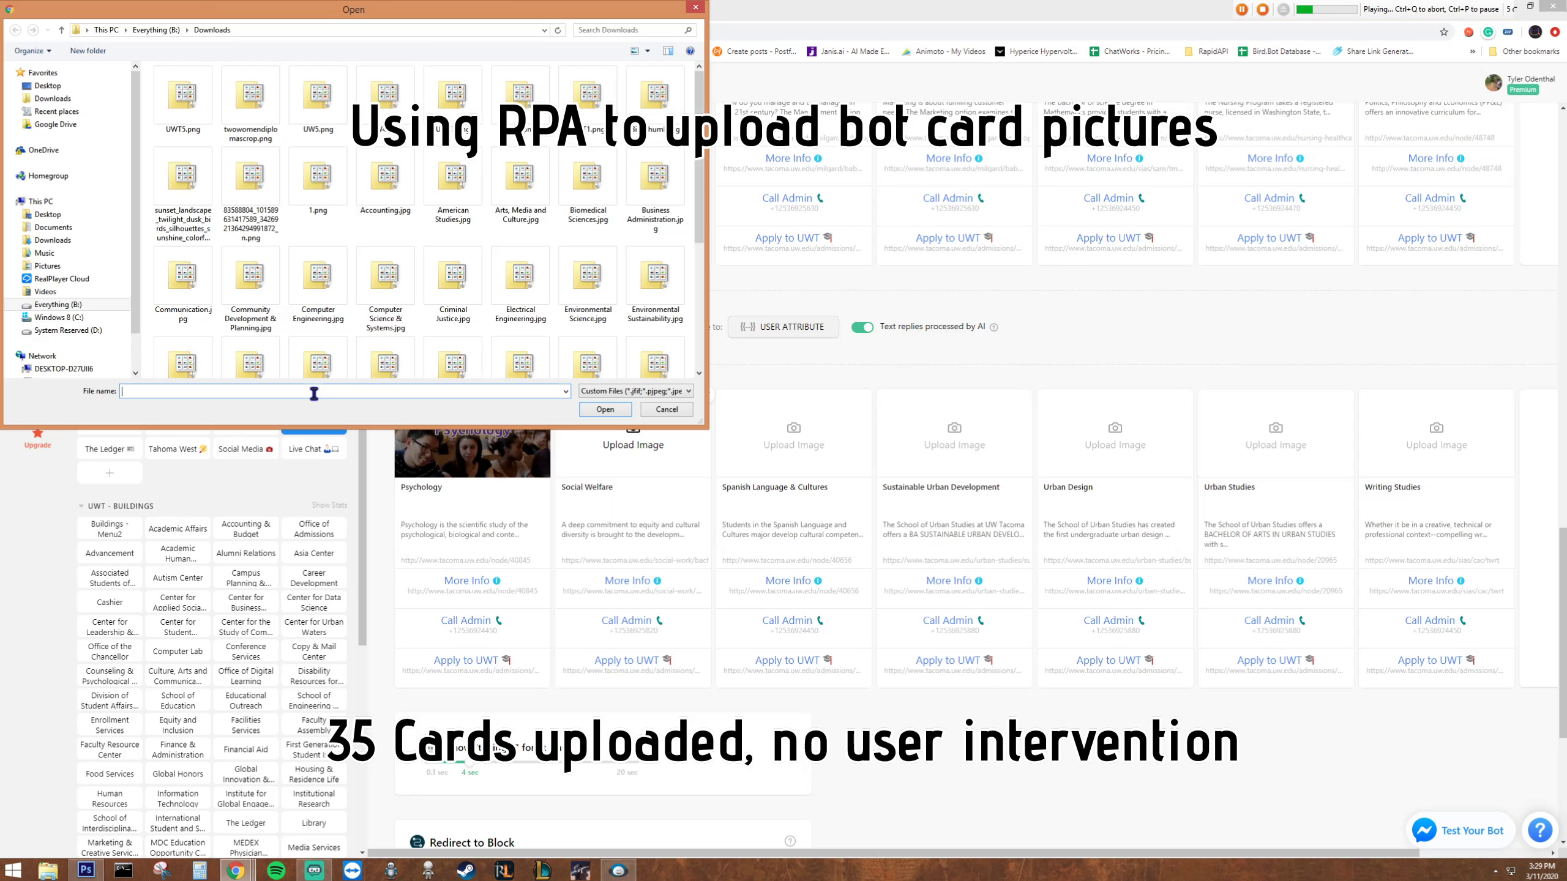
{"action": "type", "text": "Social Welfare.jpg"}
{"action": "left_click", "coordinate": [605, 407]}
Copy the Spanish Language & Cultures name from the spreadsheet and upload Spanish Language & Cultures.jpg to its card in Chatfuel.
{"action": "key", "text": "alt+Tab"}
{"action": "key", "text": "ctrl+c"}
{"action": "key", "text": "Down"}
{"action": "key", "text": "alt+Tab"}
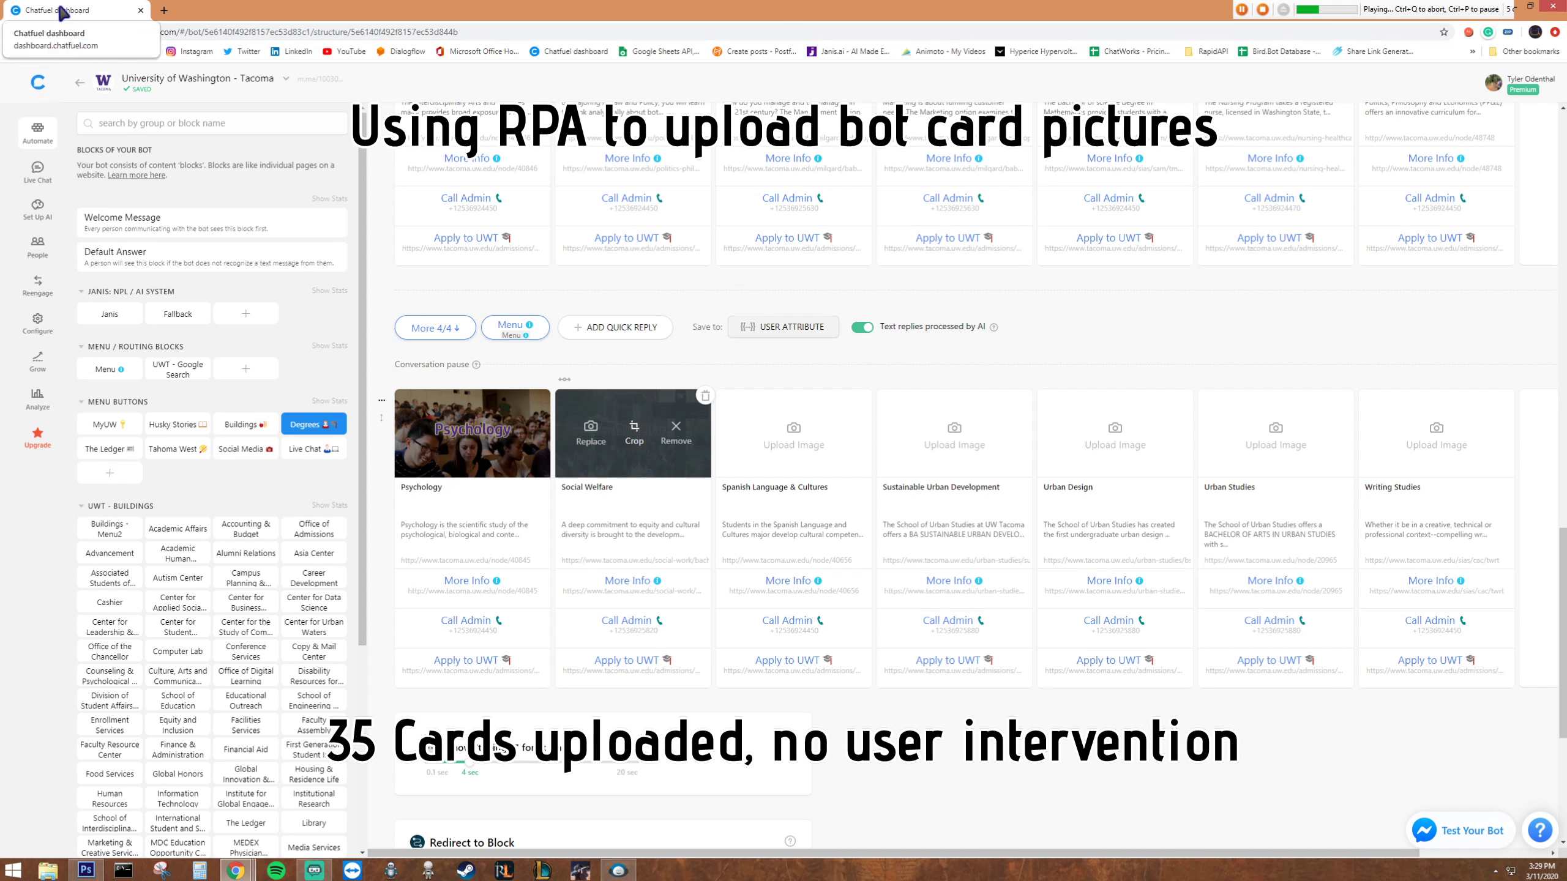
{"action": "left_click", "coordinate": [794, 436]}
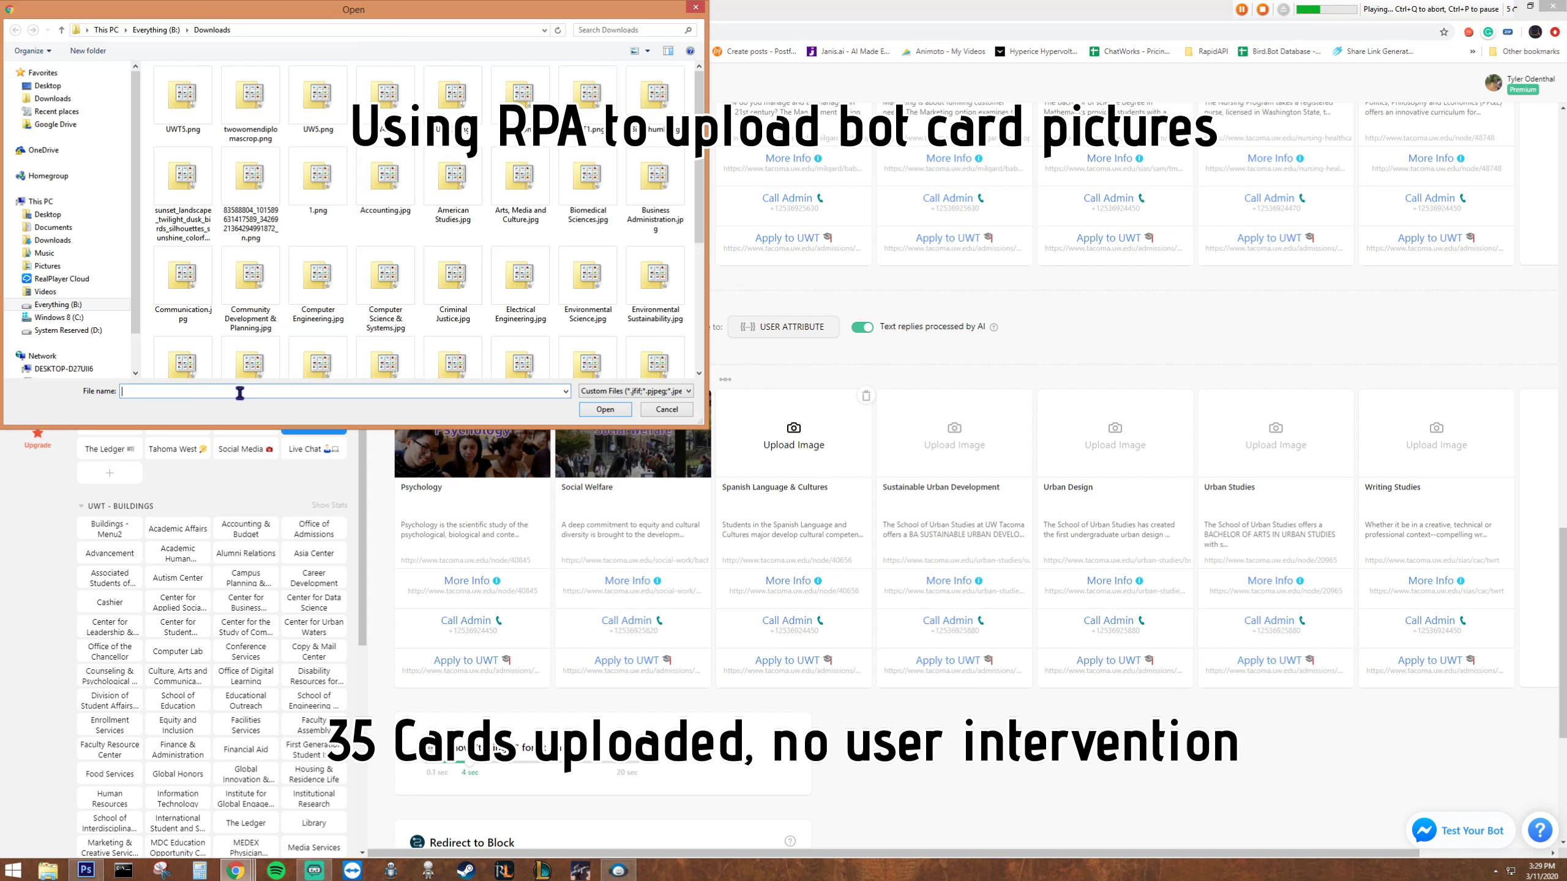
{"action": "type", "text": "Spanish Language & Cultures.jpg"}
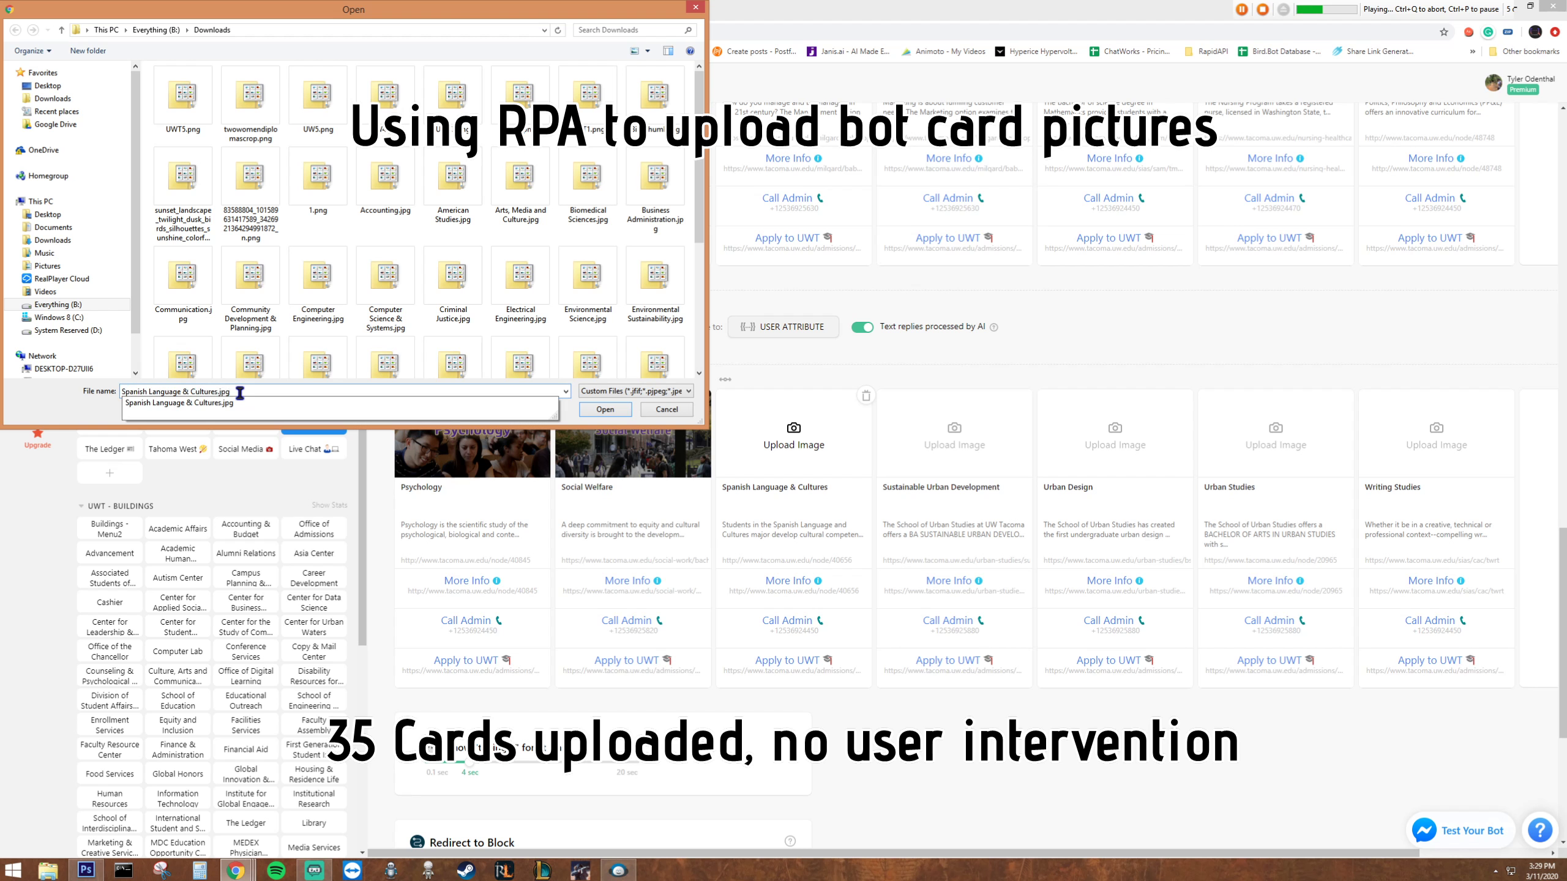
{"action": "key", "text": "Return"}
Copy the Sustainable Urban Development name from the spreadsheet and upload Sustainable Urban Development.jpg to its card in Chatfuel.
{"action": "key", "text": "alt+Tab"}
{"action": "key", "text": "ctrl+c"}
{"action": "key", "text": "Down"}
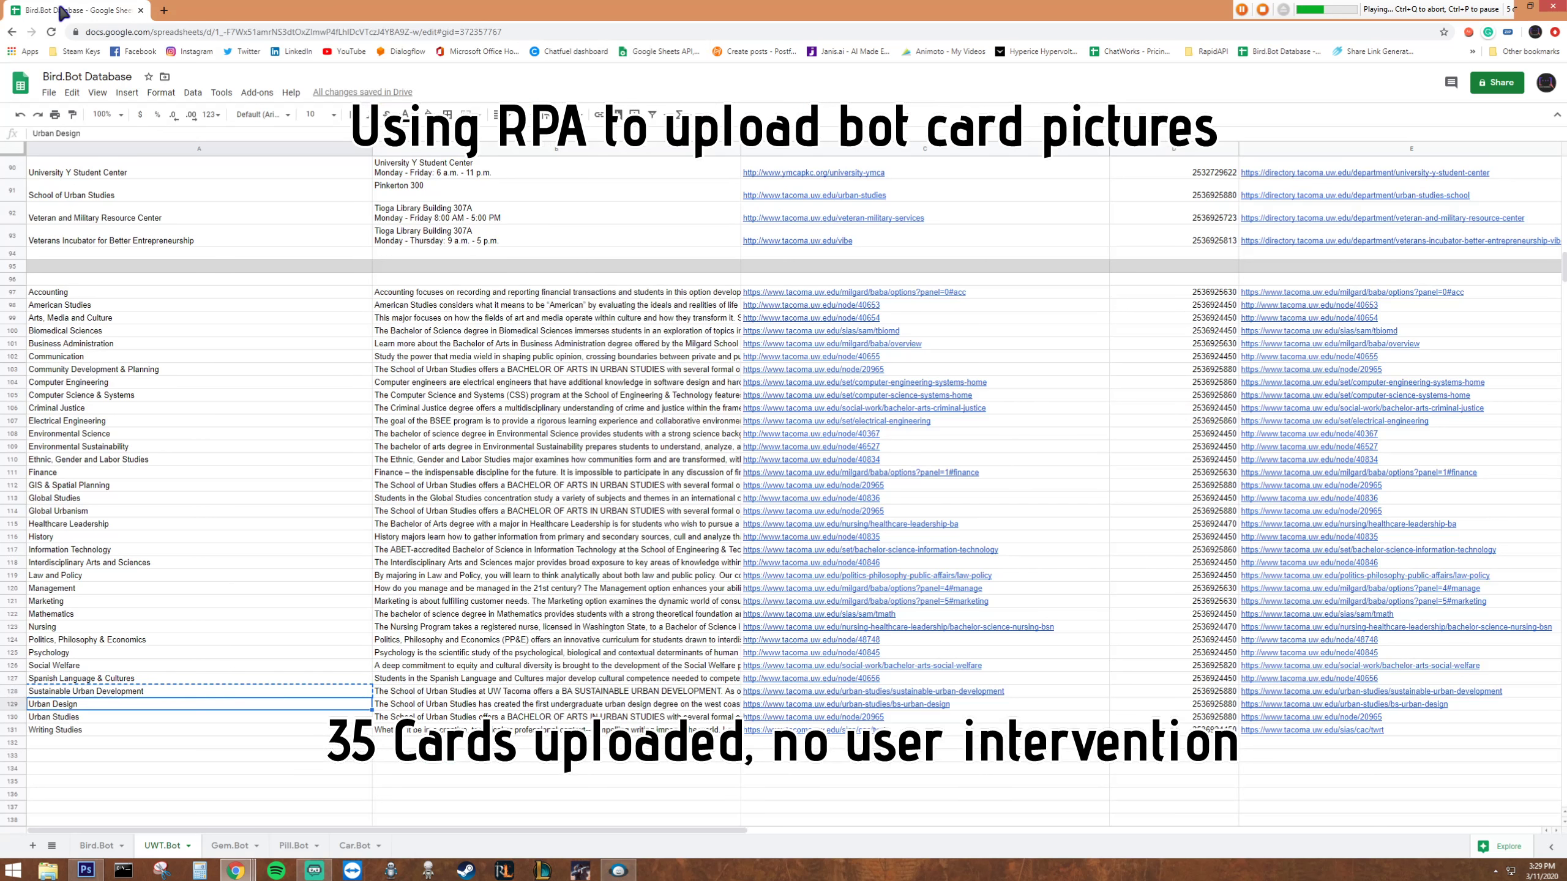
{"action": "key", "text": "alt+Tab"}
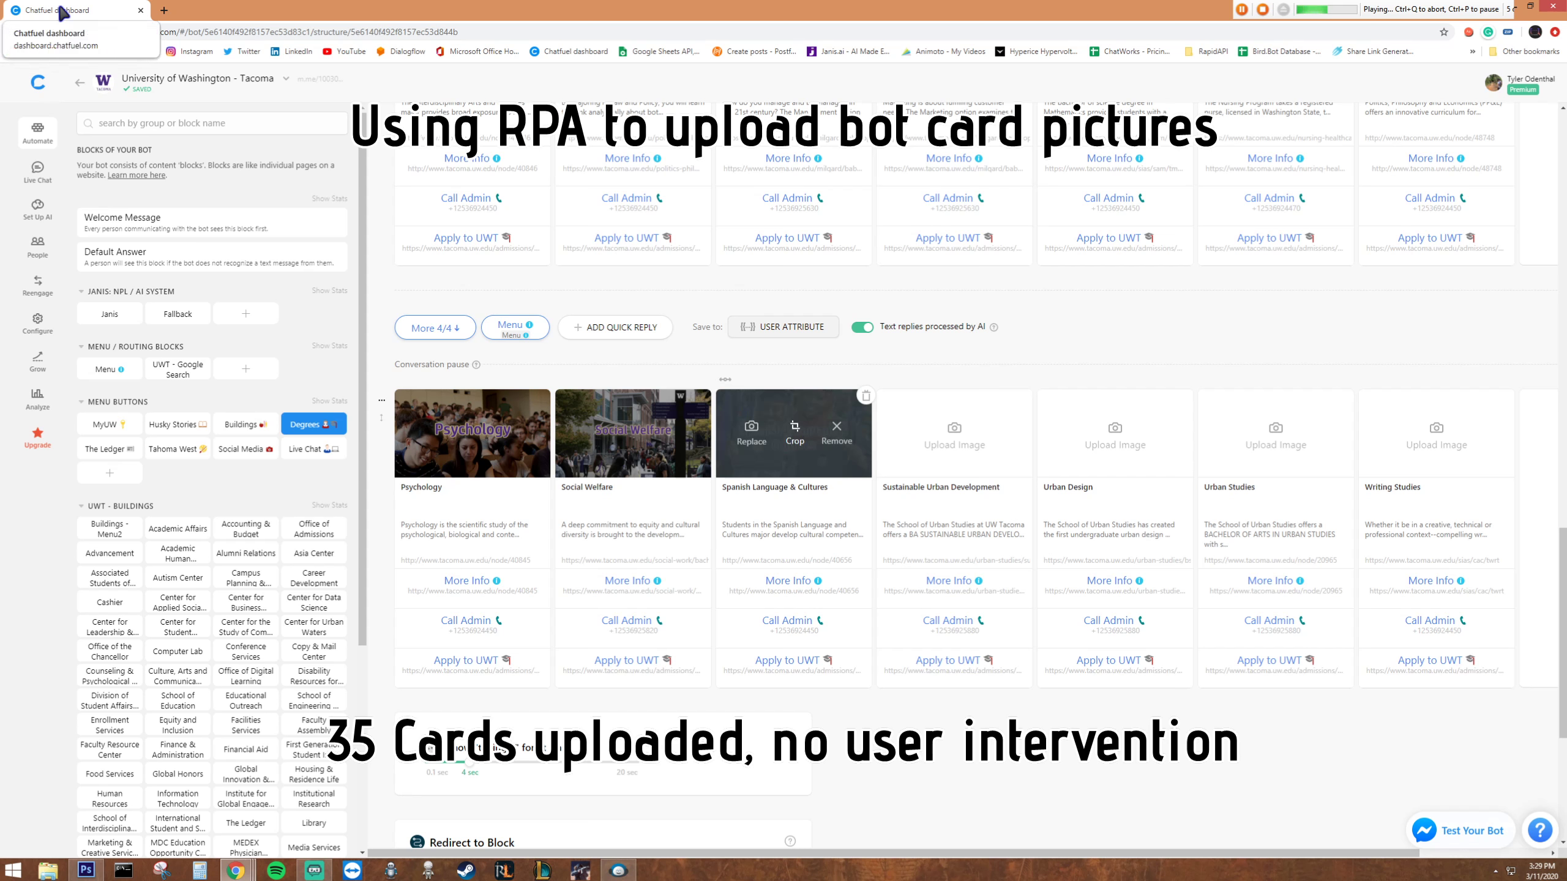
{"action": "left_click", "coordinate": [954, 440]}
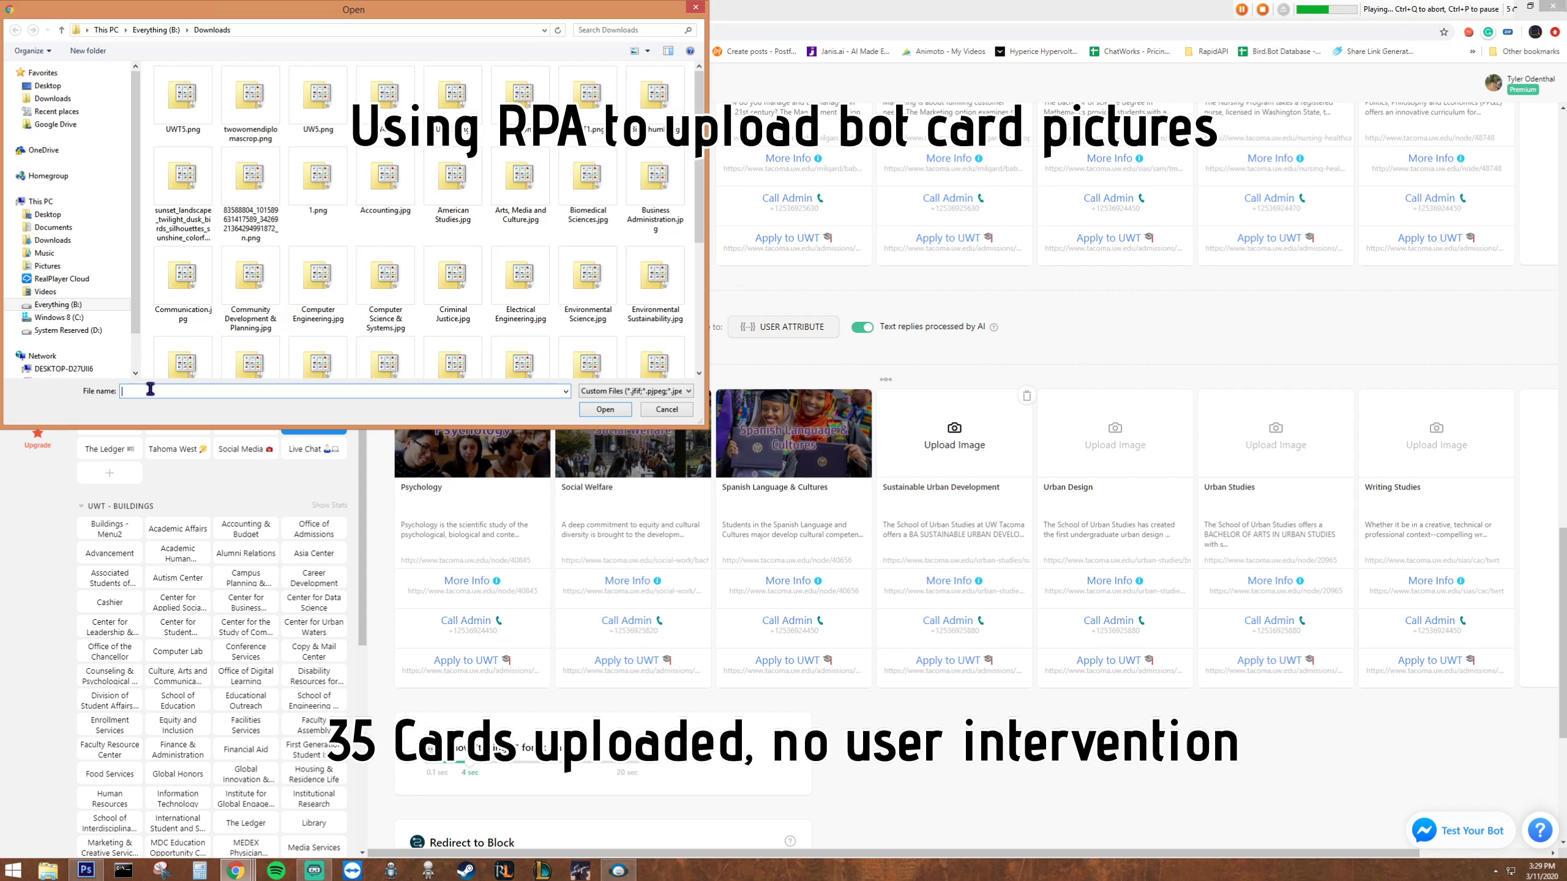
{"action": "type", "text": "Sustainable Urban Development.jpg"}
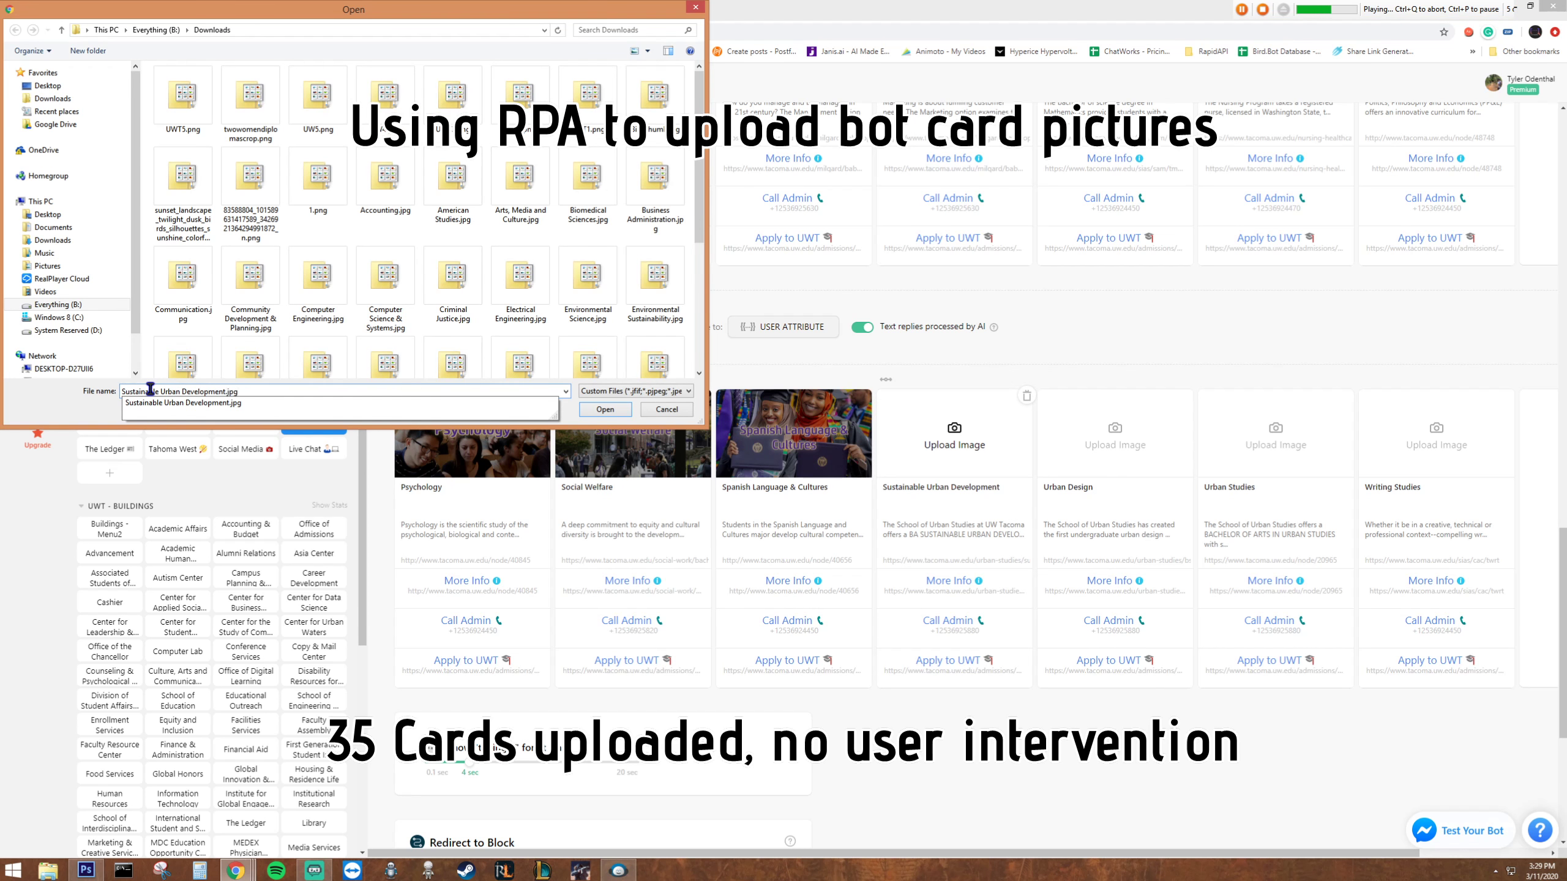
{"action": "key", "text": "Return"}
Copy the Urban Design name from the spreadsheet and upload Urban Design.jpg to the Urban Design card in Chatfuel.
{"action": "left_click", "coordinate": [62, 11]}
{"action": "key", "text": "Down"}
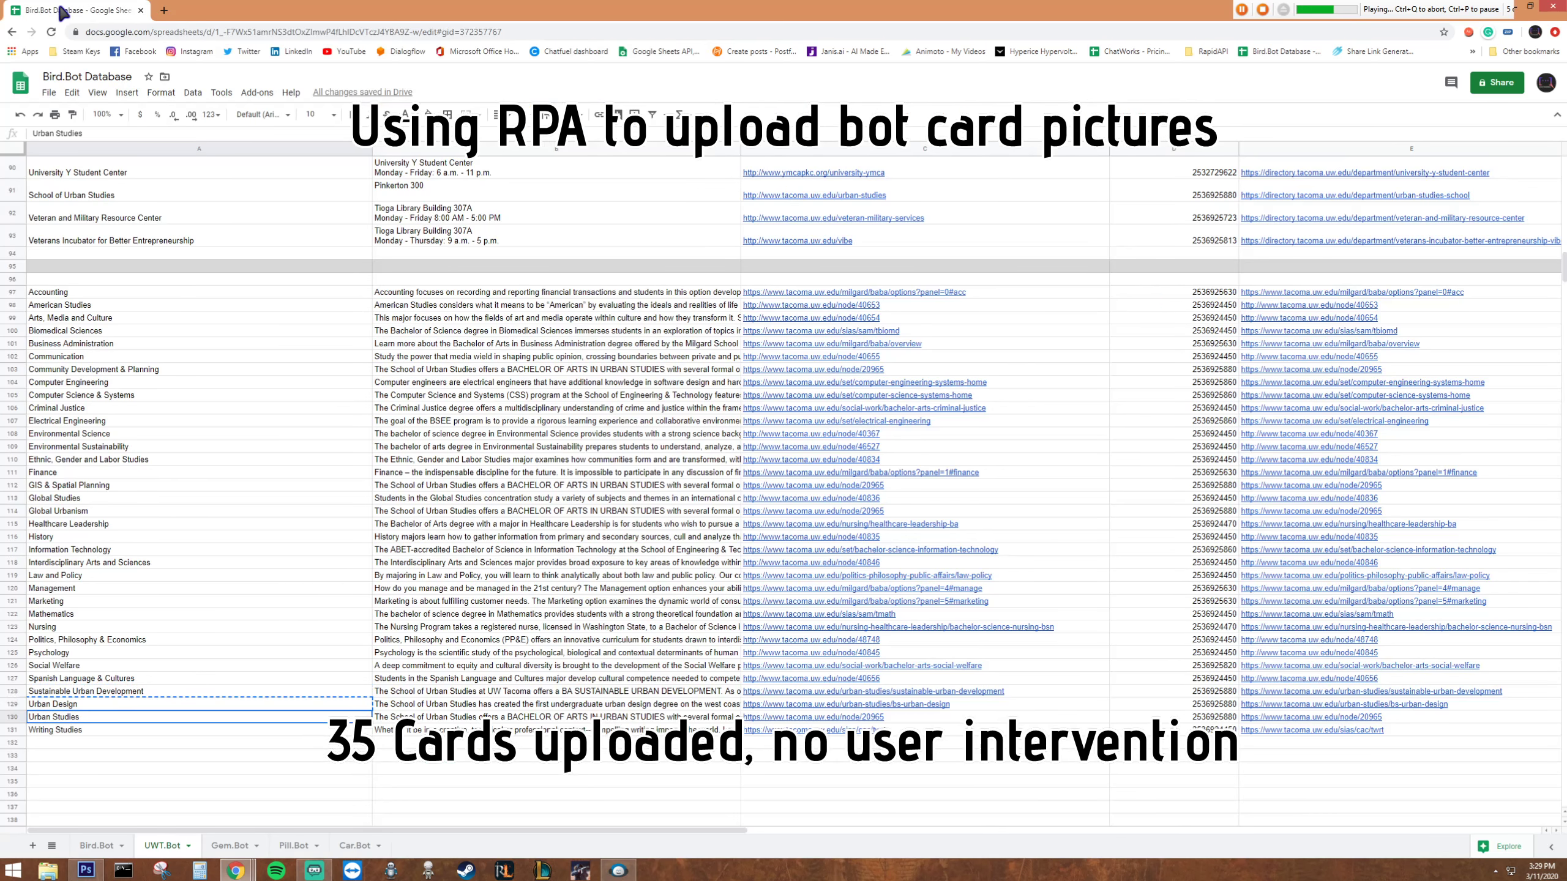
{"action": "key", "text": "alt+Tab"}
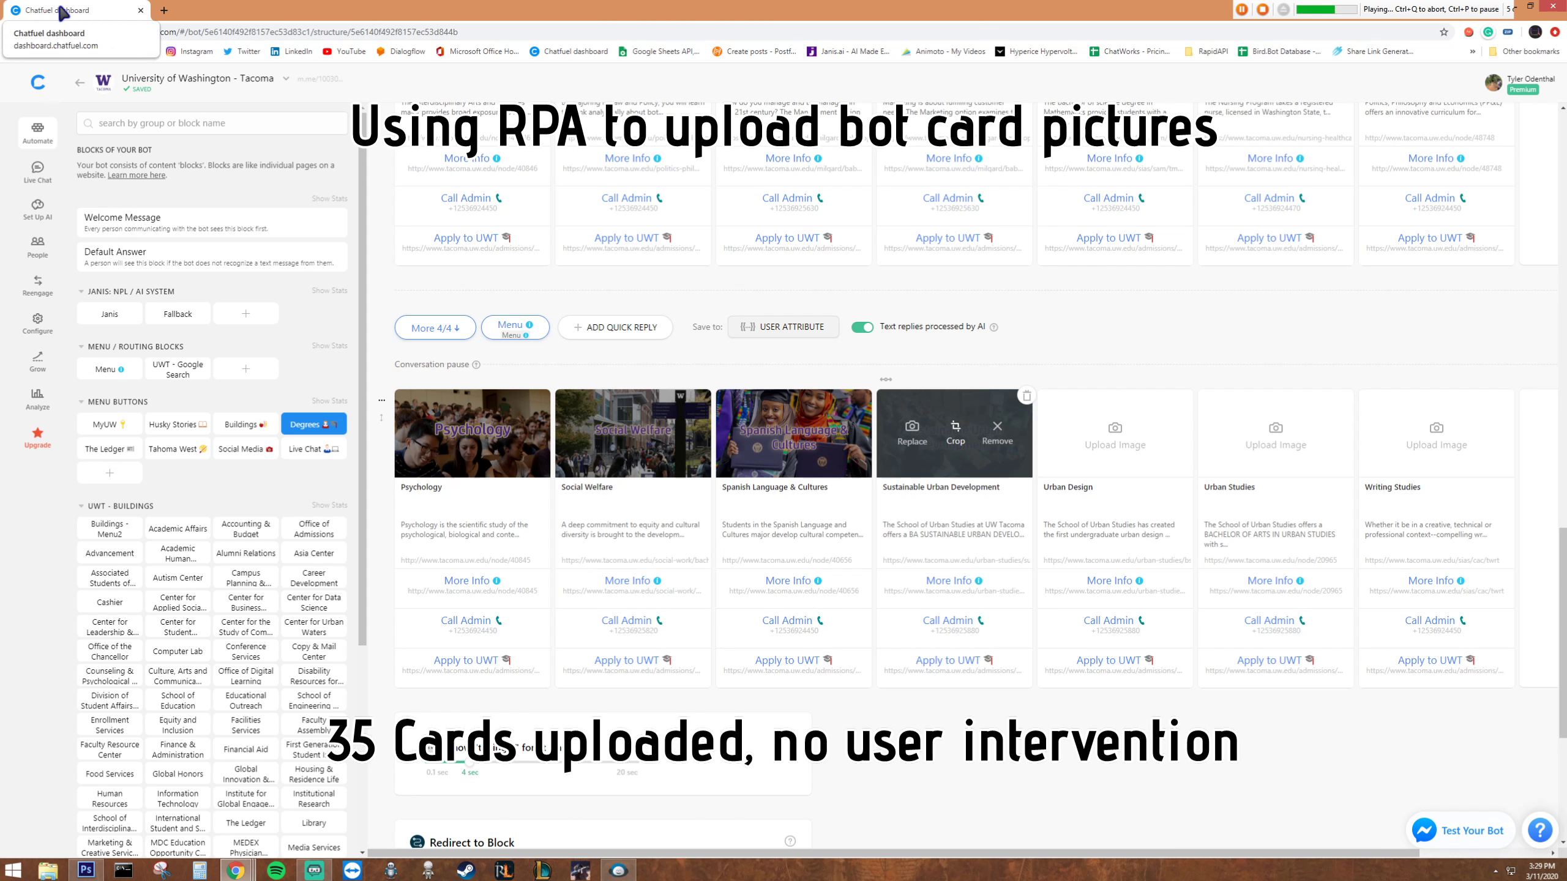
{"action": "left_click", "coordinate": [1115, 438]}
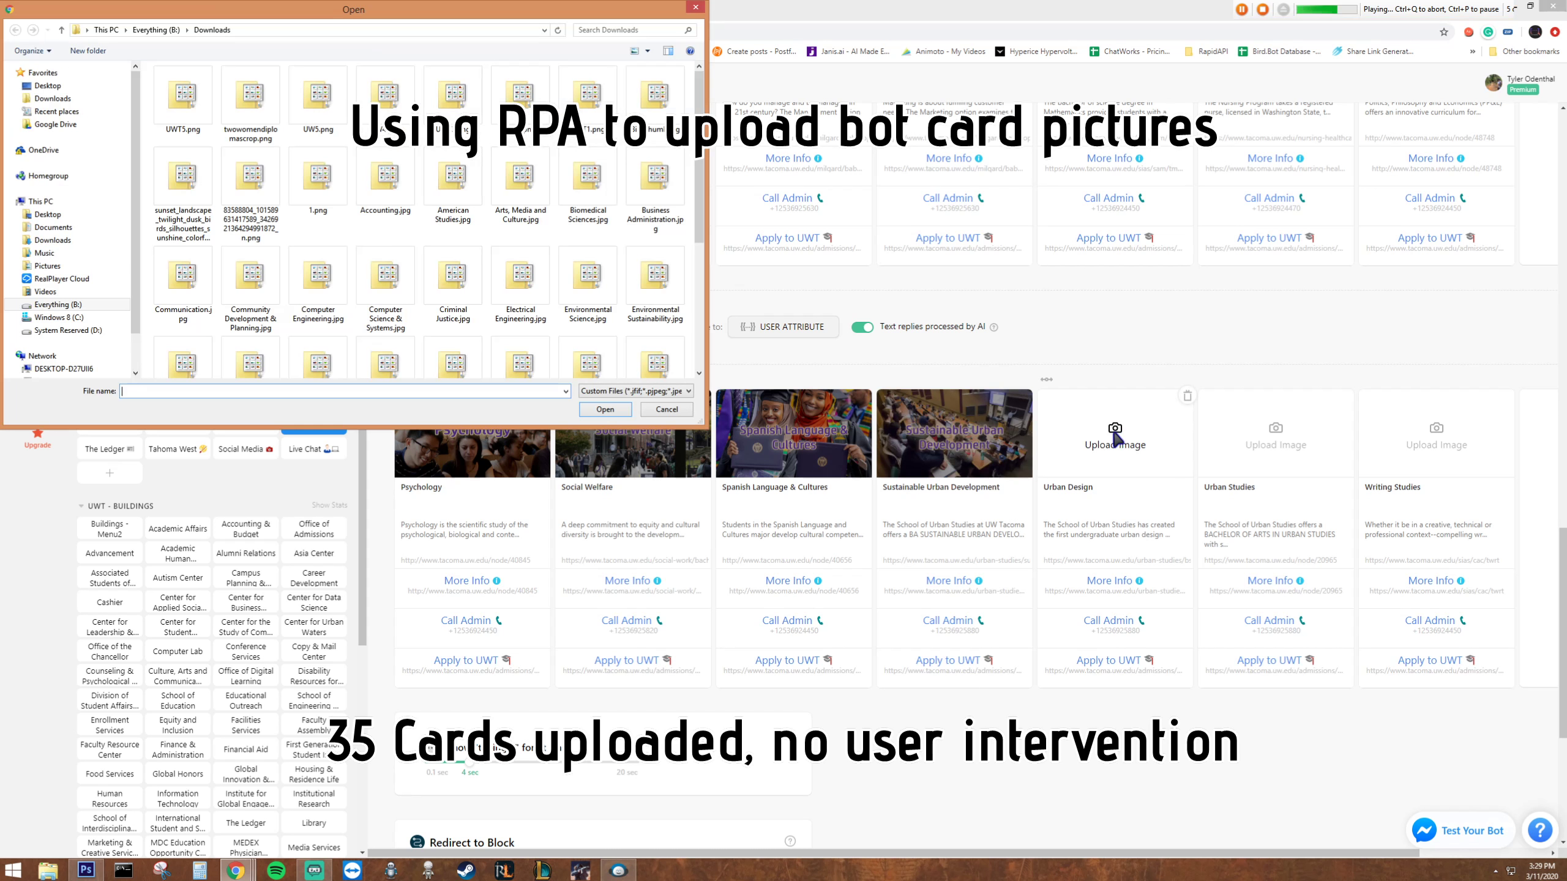
{"action": "type", "text": "Urban Design.jpg"}
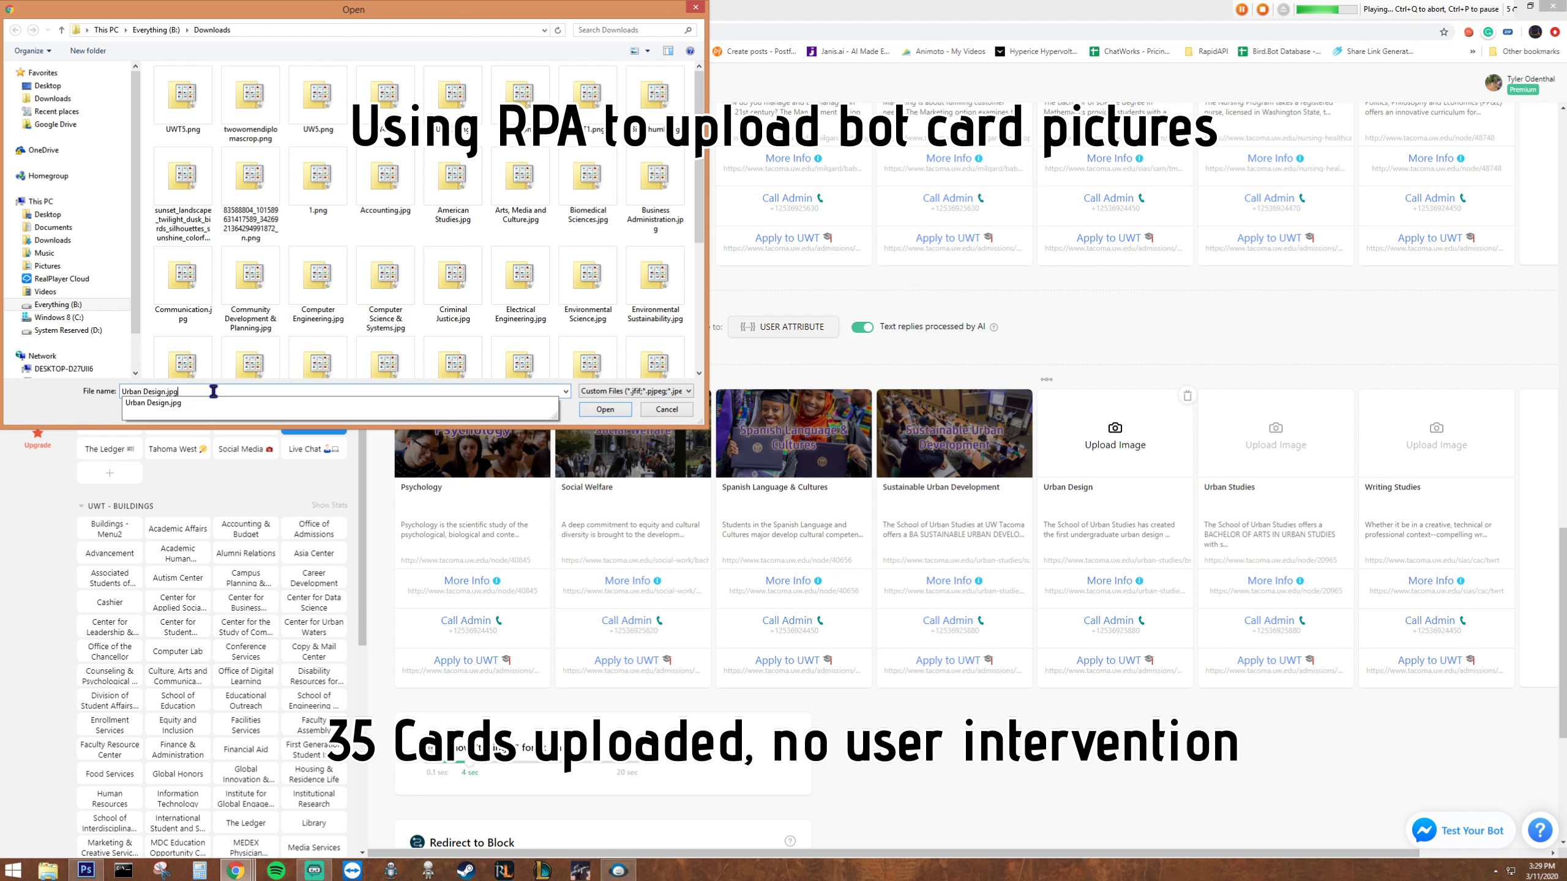
{"action": "key", "text": "Return"}
Copy the Urban Studies name from the spreadsheet and upload Urban Studies.jpg to the Urban Studies card in Chatfuel.
{"action": "key", "text": "alt+Tab"}
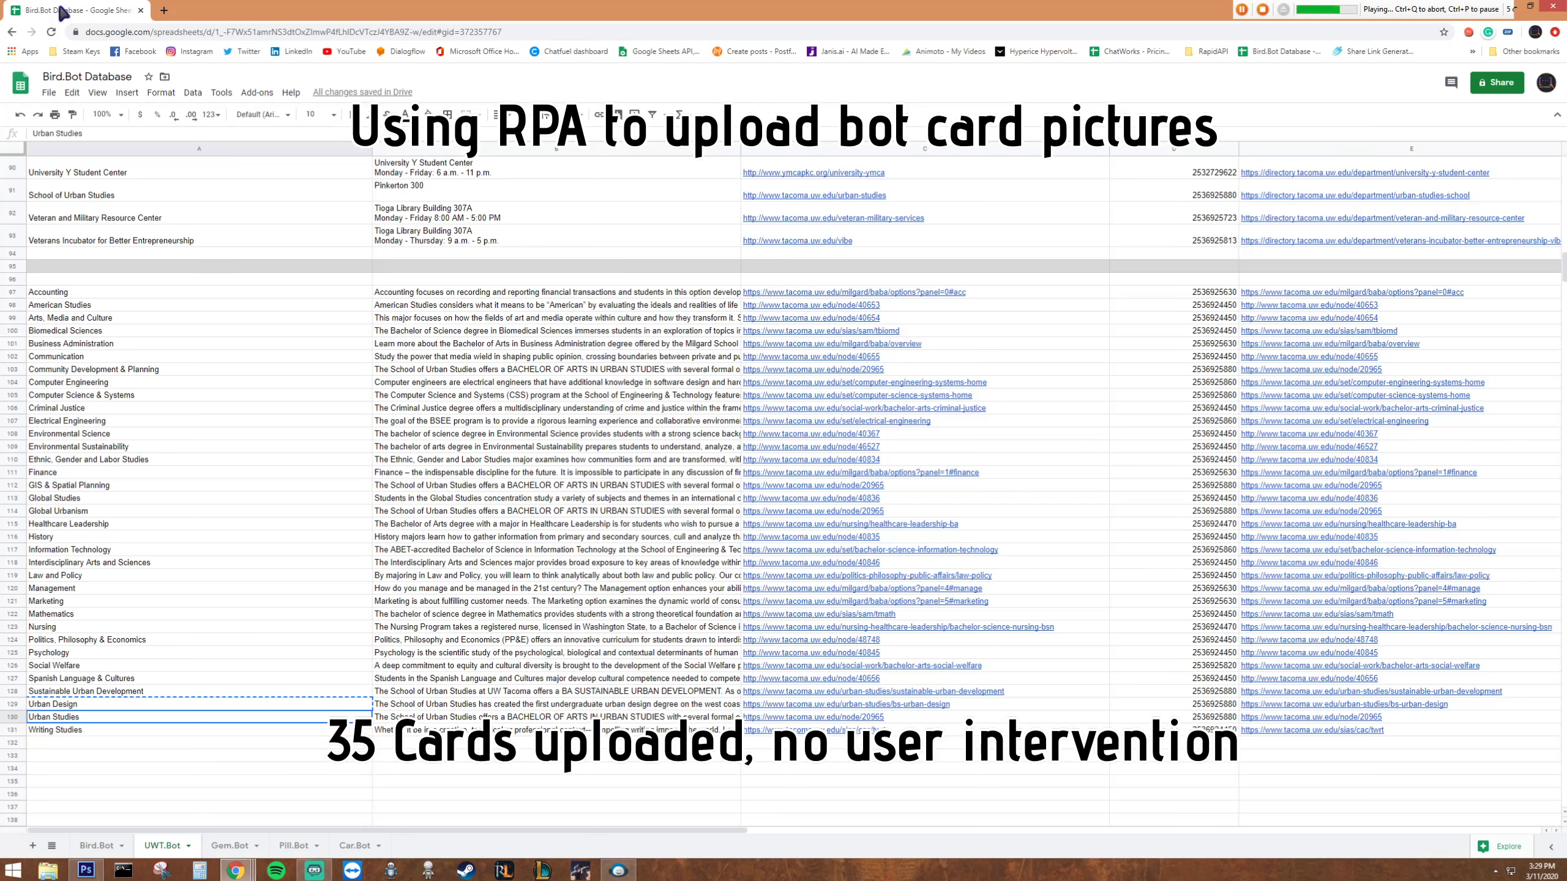
{"action": "key", "text": "Down"}
{"action": "key", "text": "alt+Tab"}
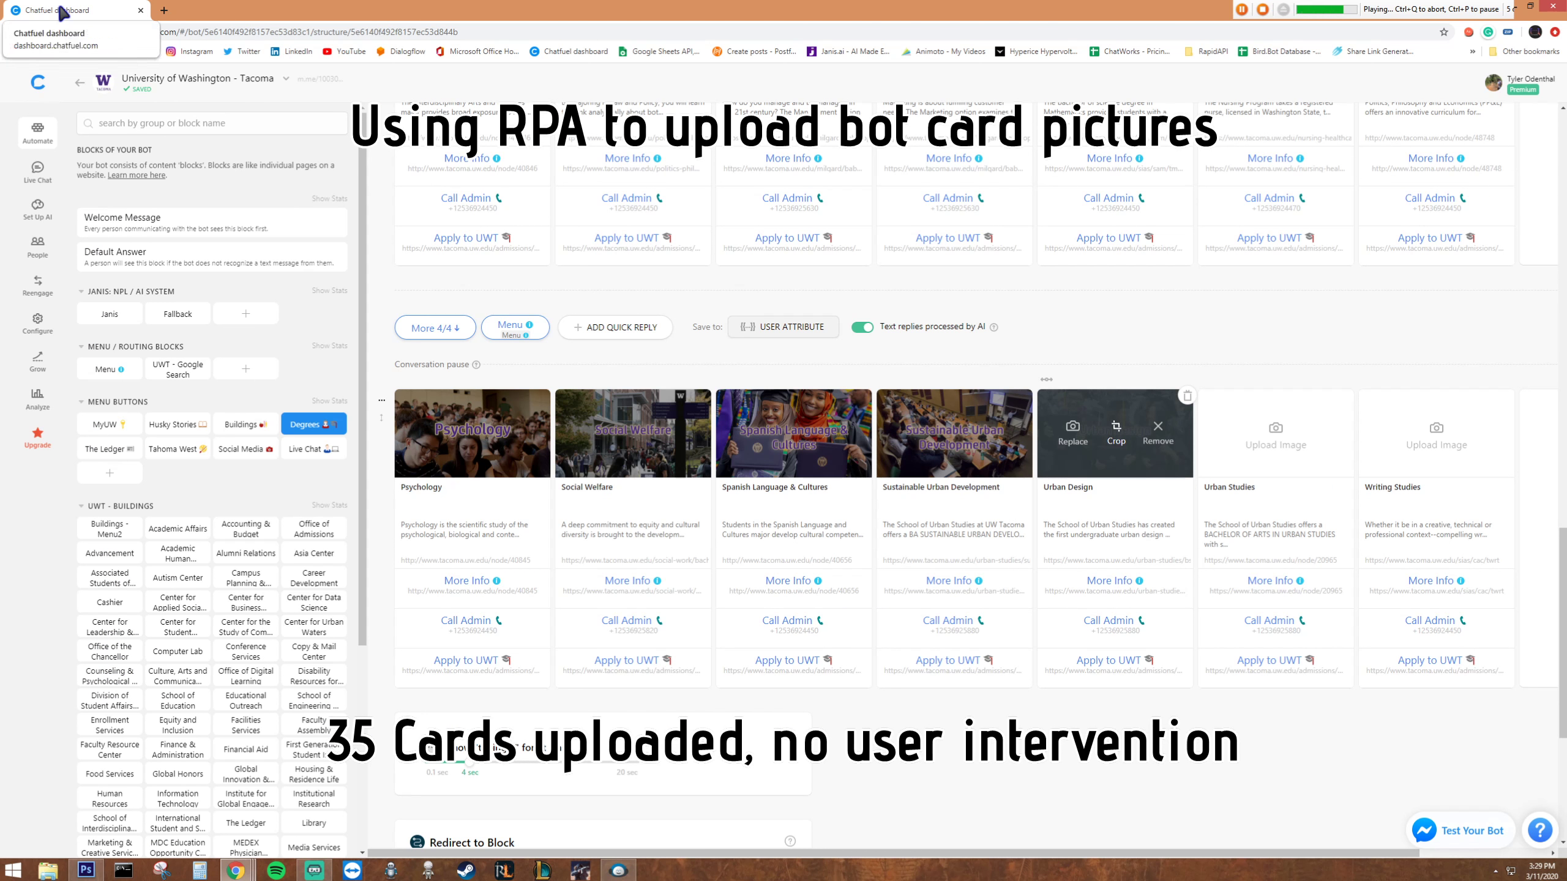
{"action": "left_click", "coordinate": [1276, 440]}
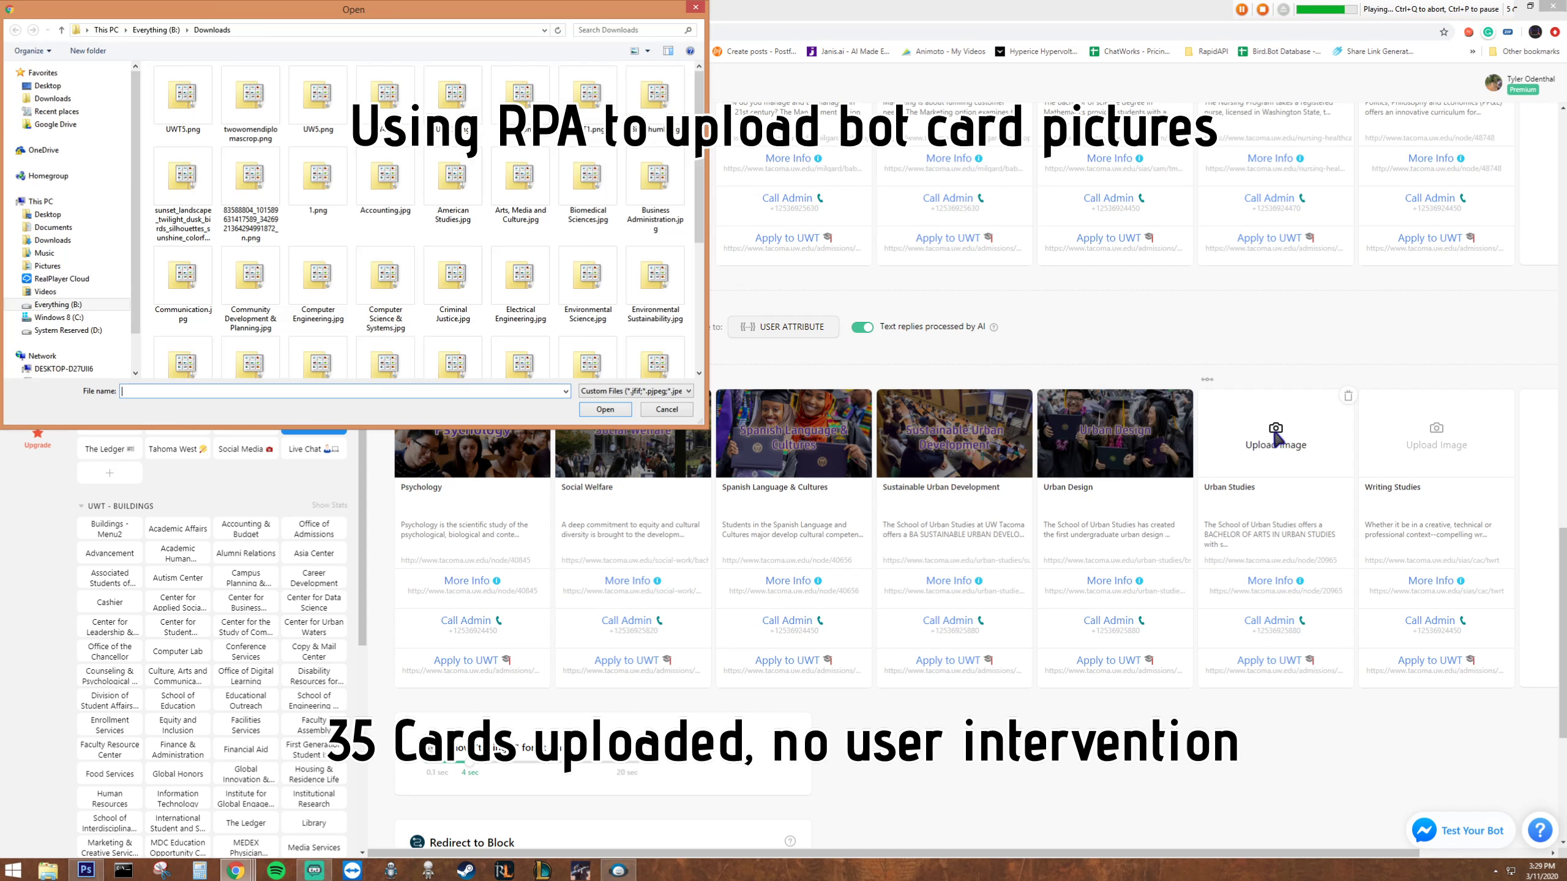
{"action": "type", "text": "Urban Studies.jpg"}
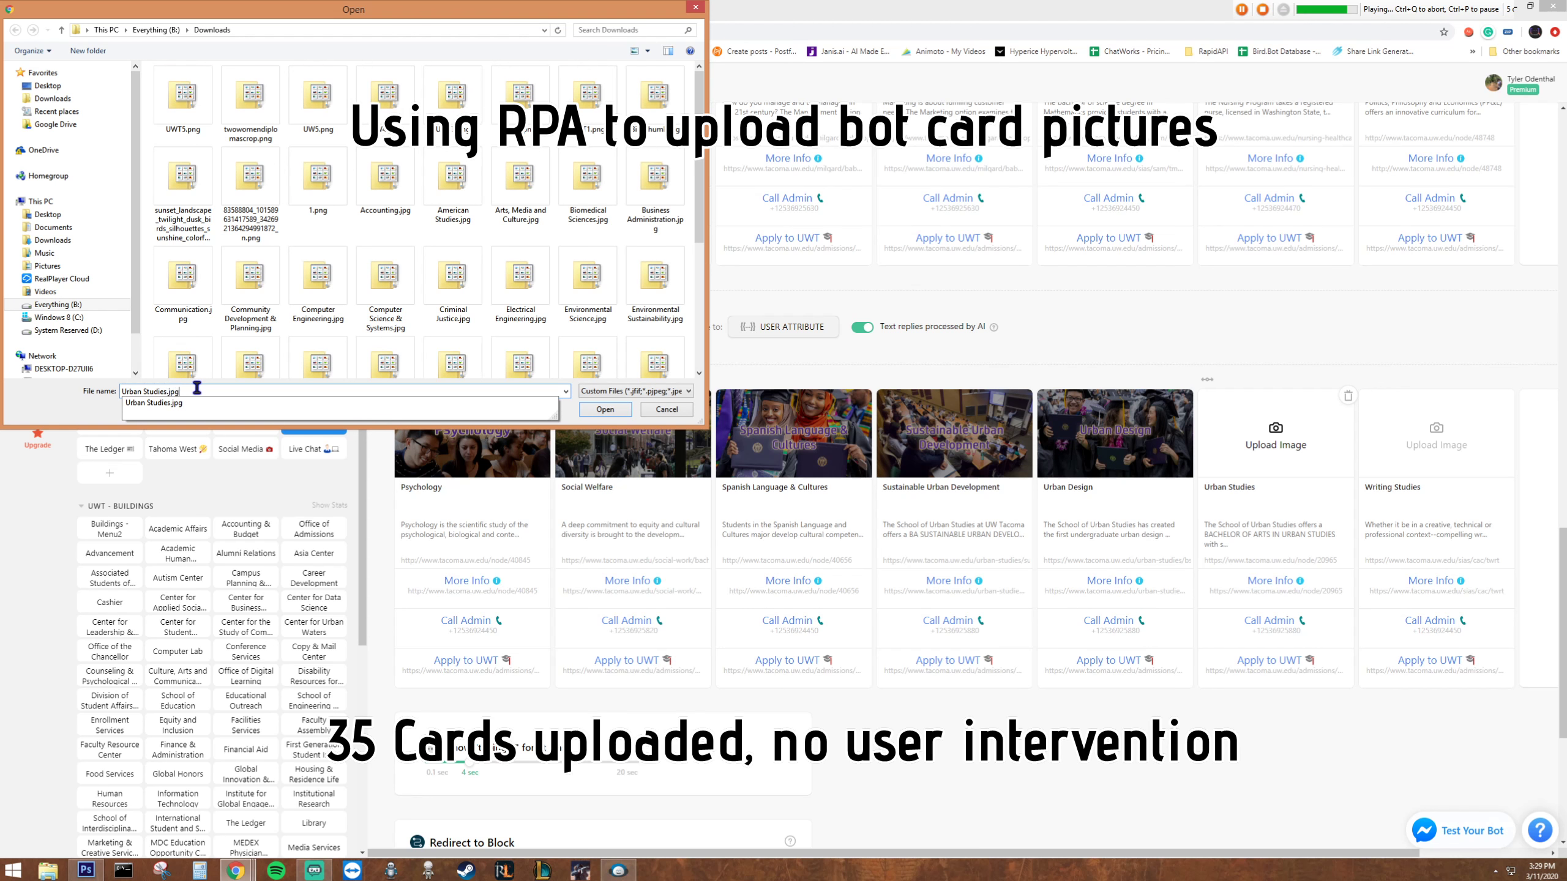
{"action": "key", "text": "Return"}
Copy the Writing Studies name from the spreadsheet and upload Writing Studies.jpg to the Writing Studies card in Chatfuel.
{"action": "left_click", "coordinate": [62, 11]}
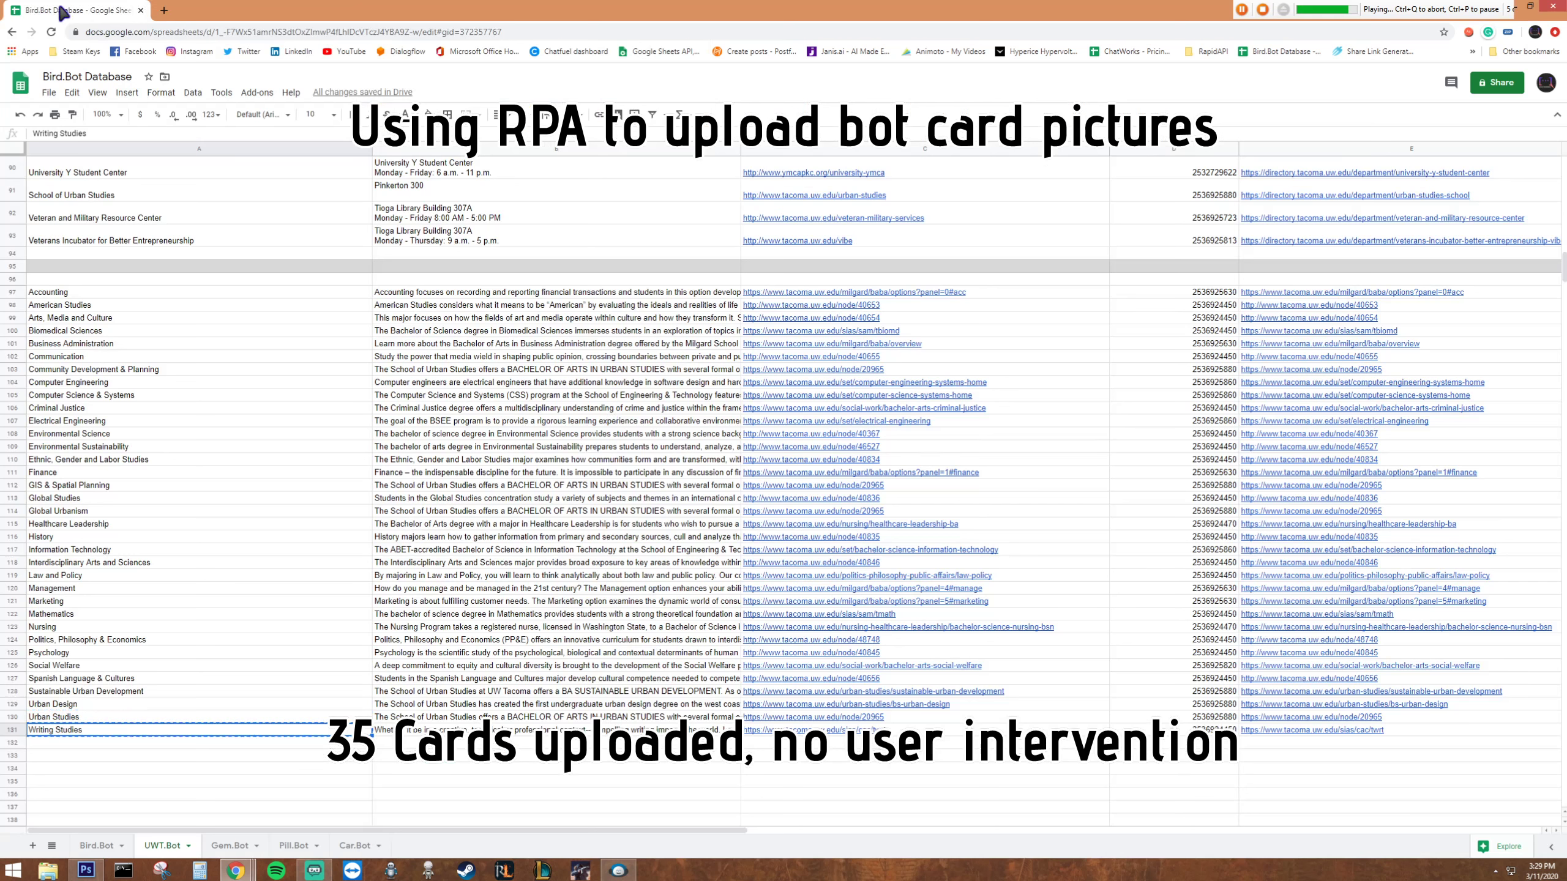
{"action": "key", "text": "Down"}
{"action": "key", "text": "alt+Tab"}
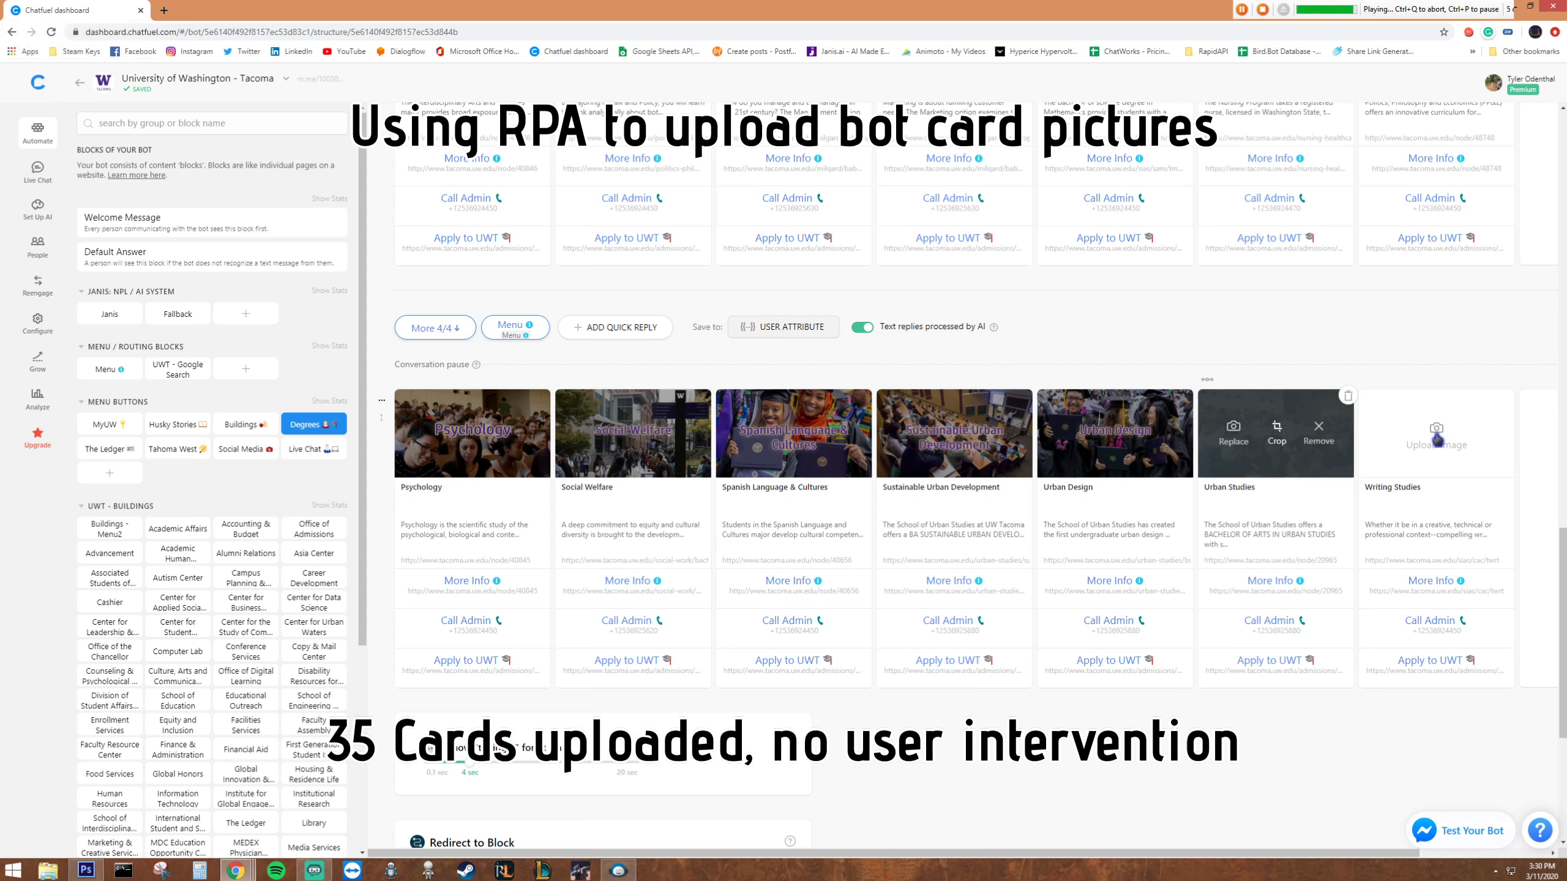
{"action": "left_click", "coordinate": [1437, 439]}
{"action": "type", "text": "Writing Studies.jpg"}
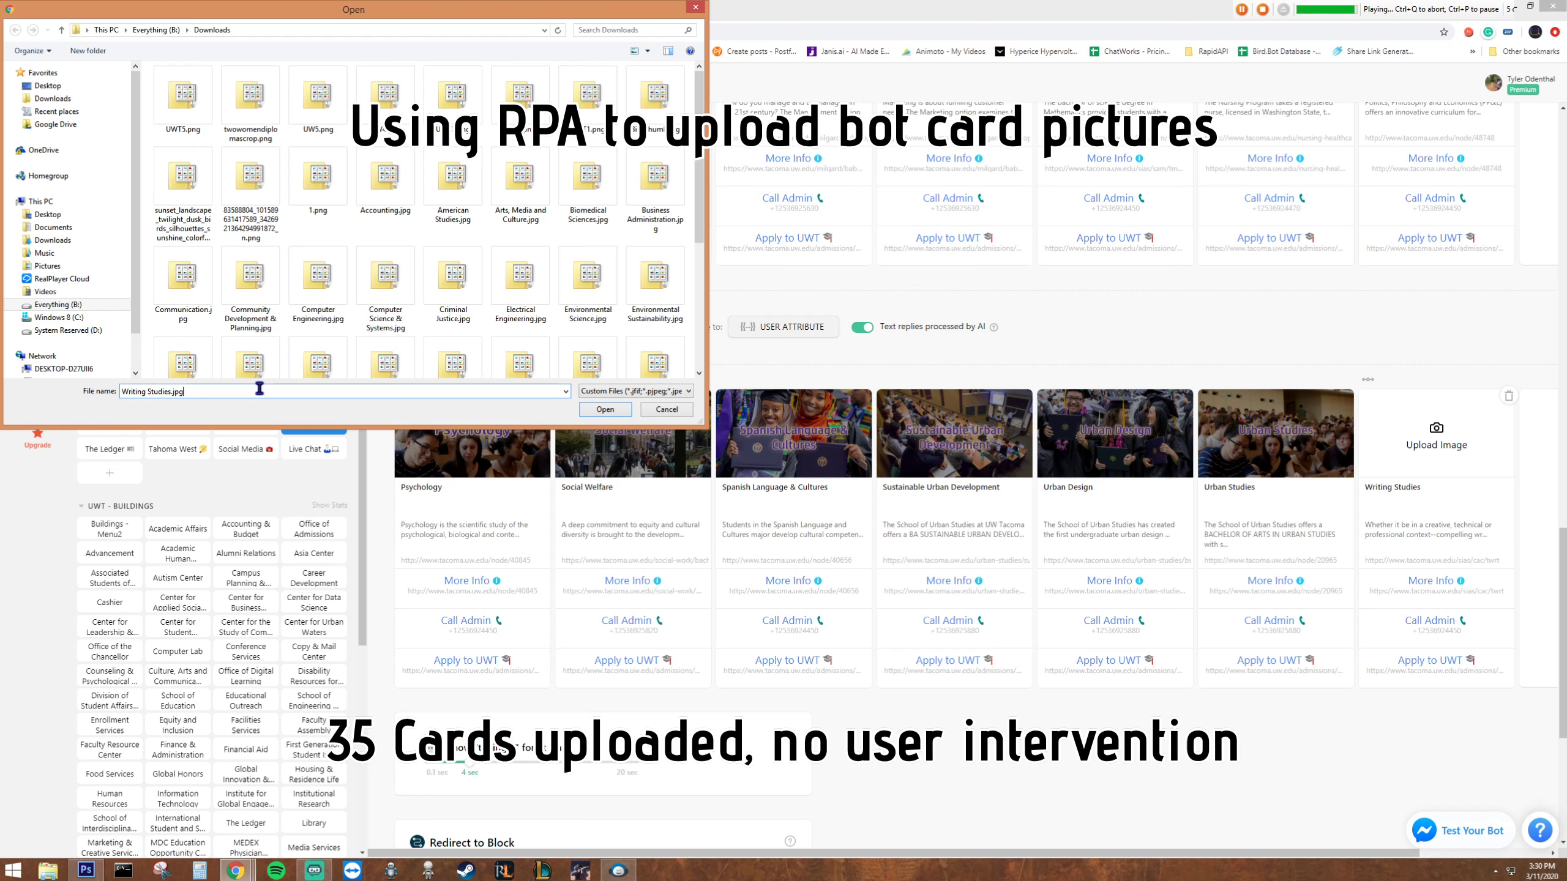
{"action": "key", "text": "Return"}
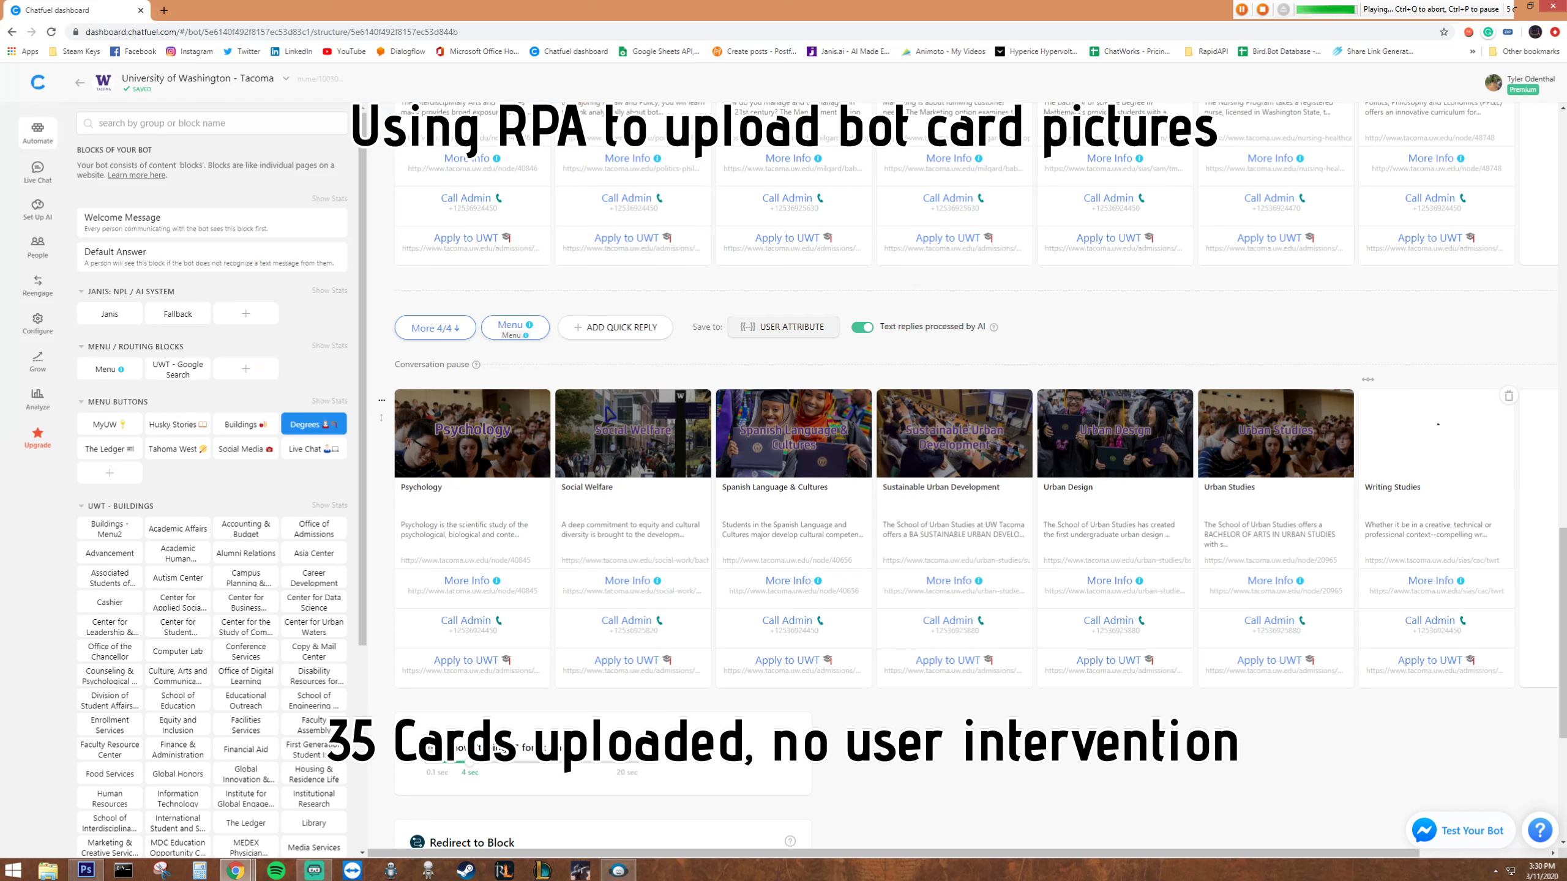
{"action": "scroll", "coordinate": [1561, 841], "scroll_direction": "down", "scroll_amount": 4}
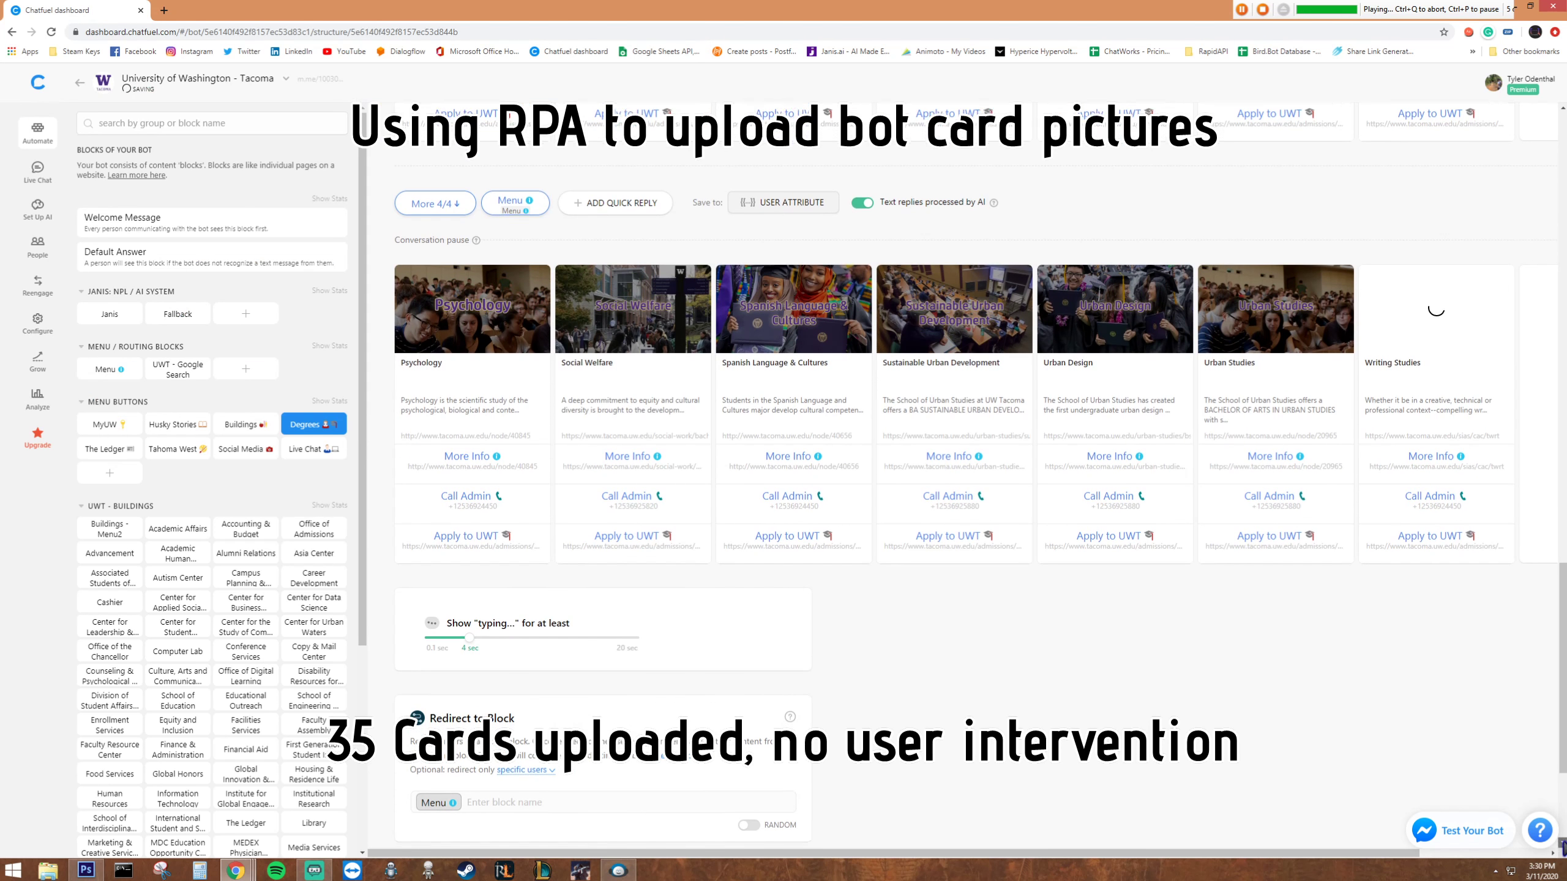
{"action": "scroll", "coordinate": [914, 224], "scroll_direction": "down", "scroll_amount": 2}
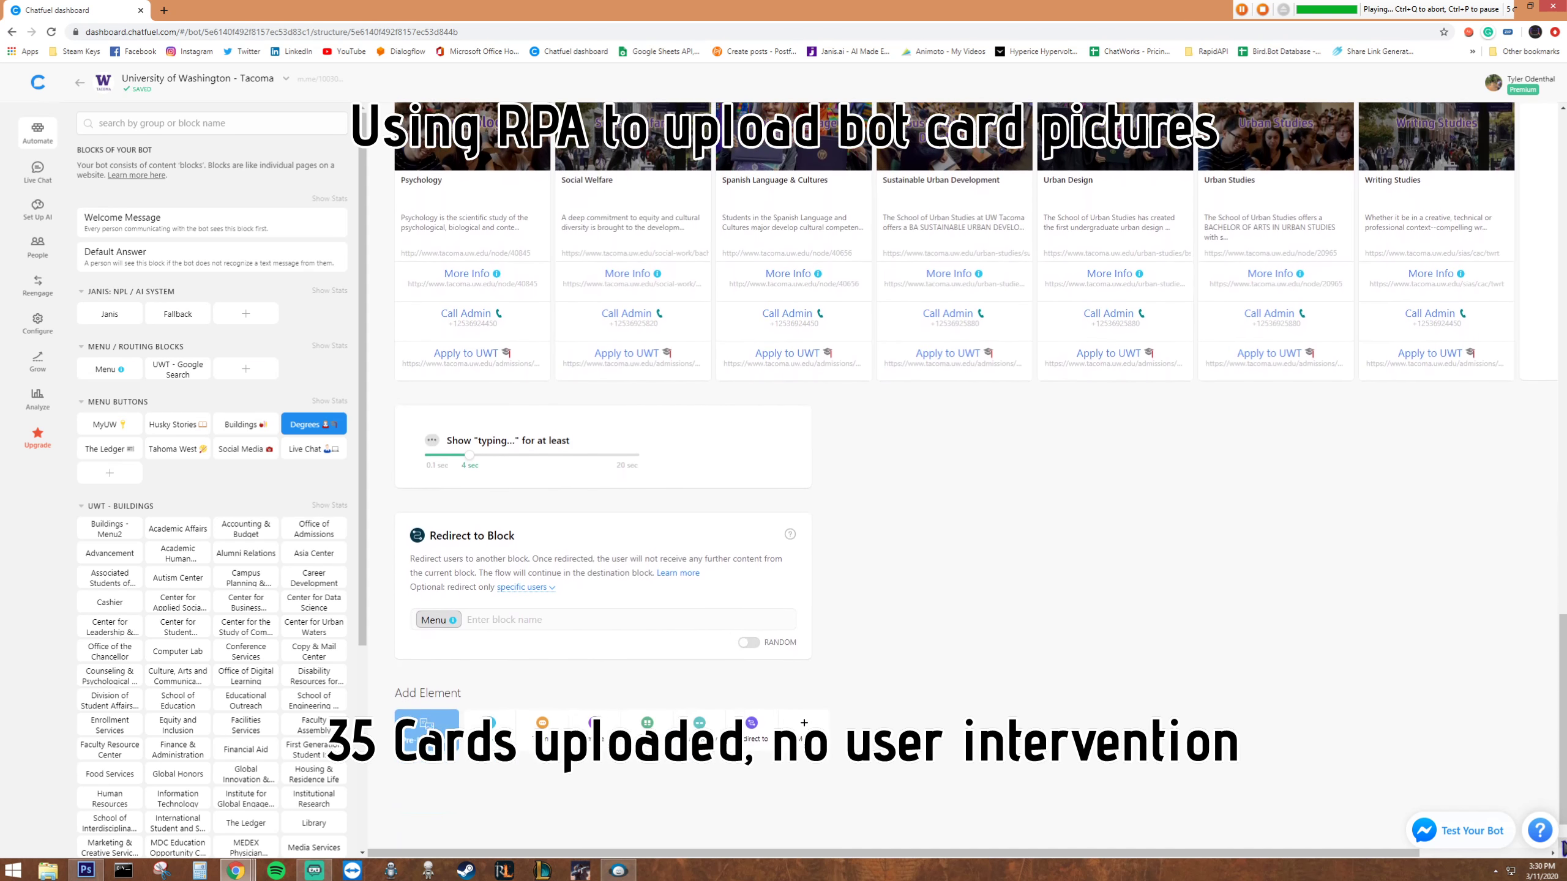